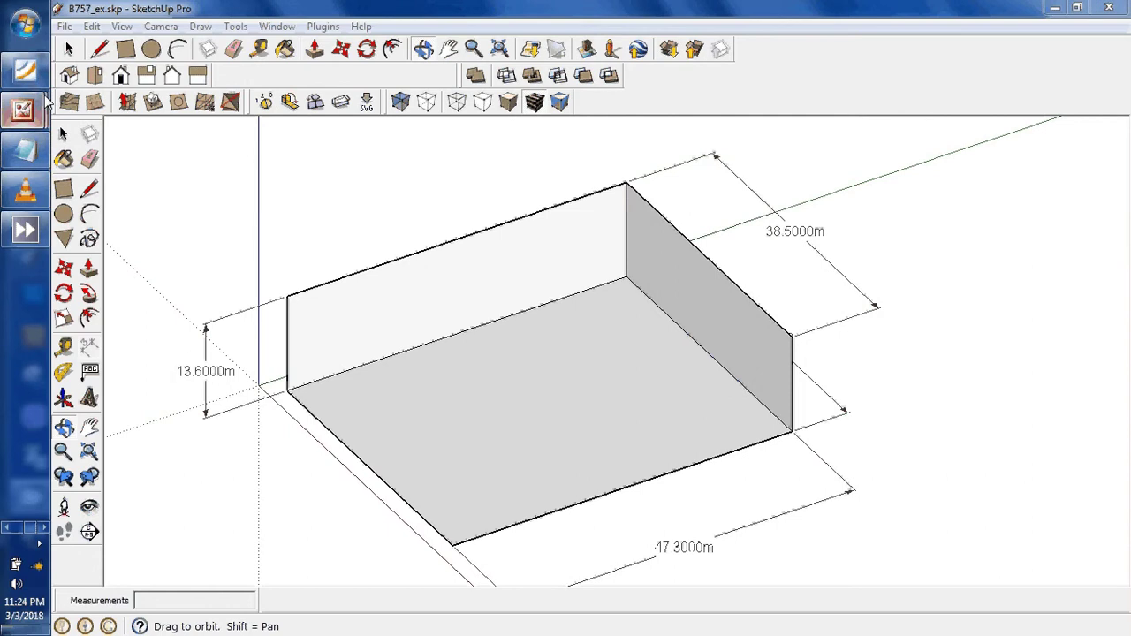
Switch to Boeing B757-200 3View.jpg in Picture Manager and look over the side, front and top views.
mouse_move(39, 106)
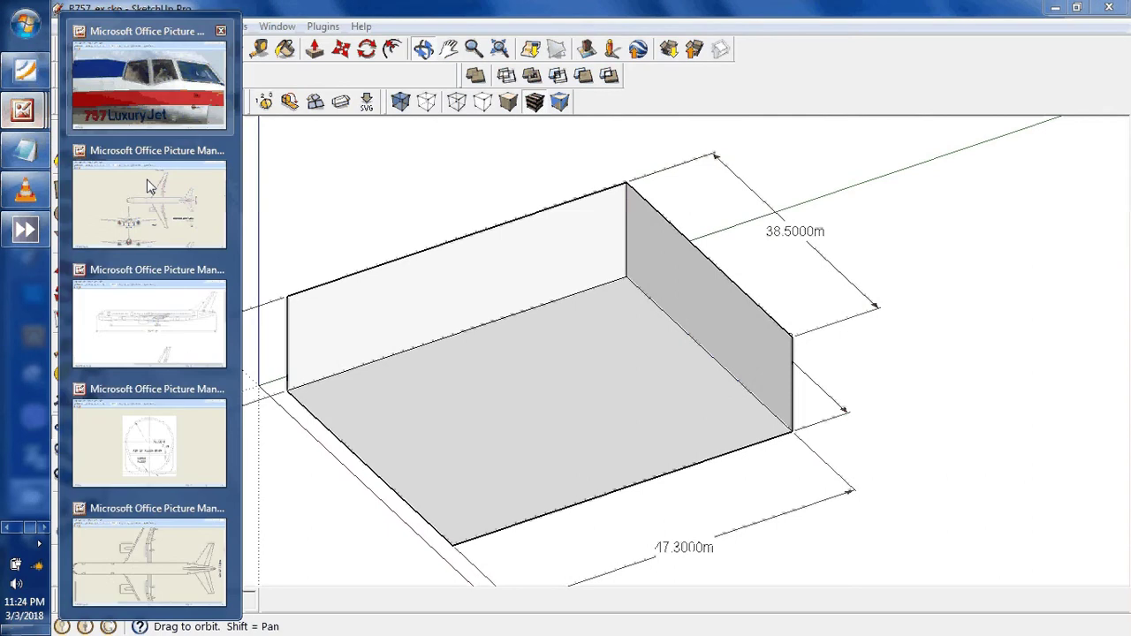
click(148, 187)
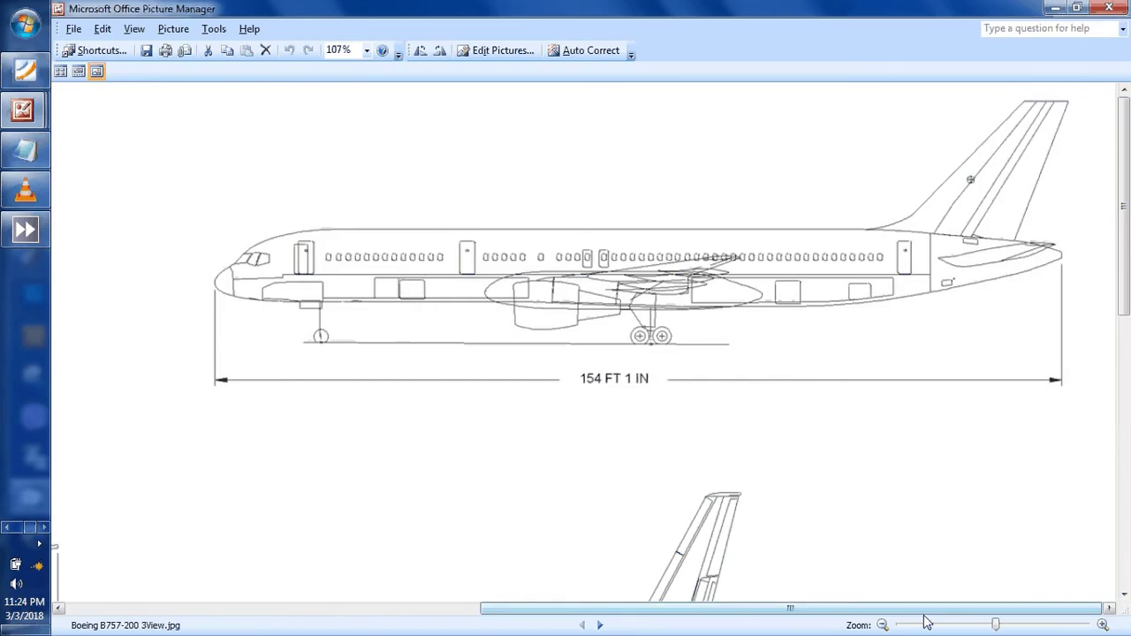
drag(989, 627, 968, 626)
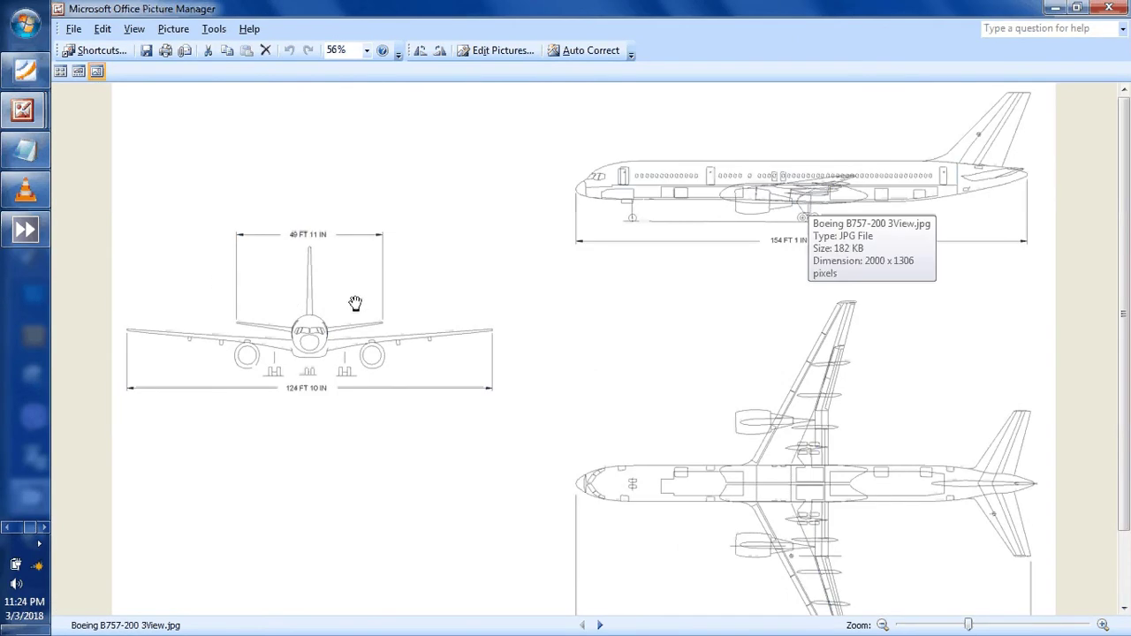
scroll(354, 303, down, 2)
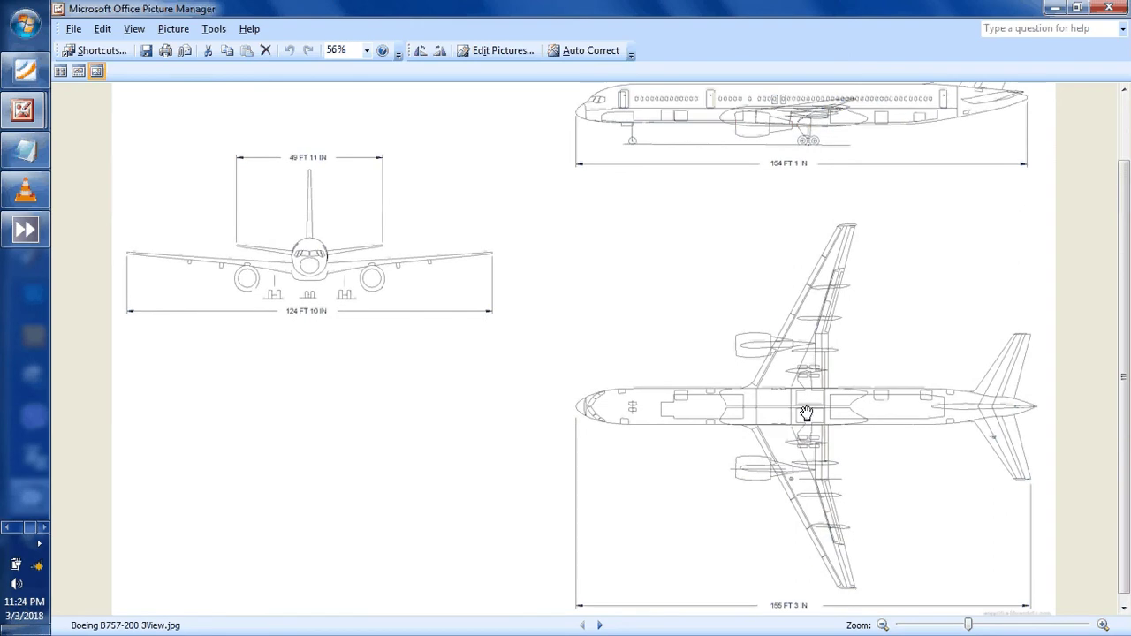
scroll(798, 284, up, 2)
drag(967, 625, 1004, 624)
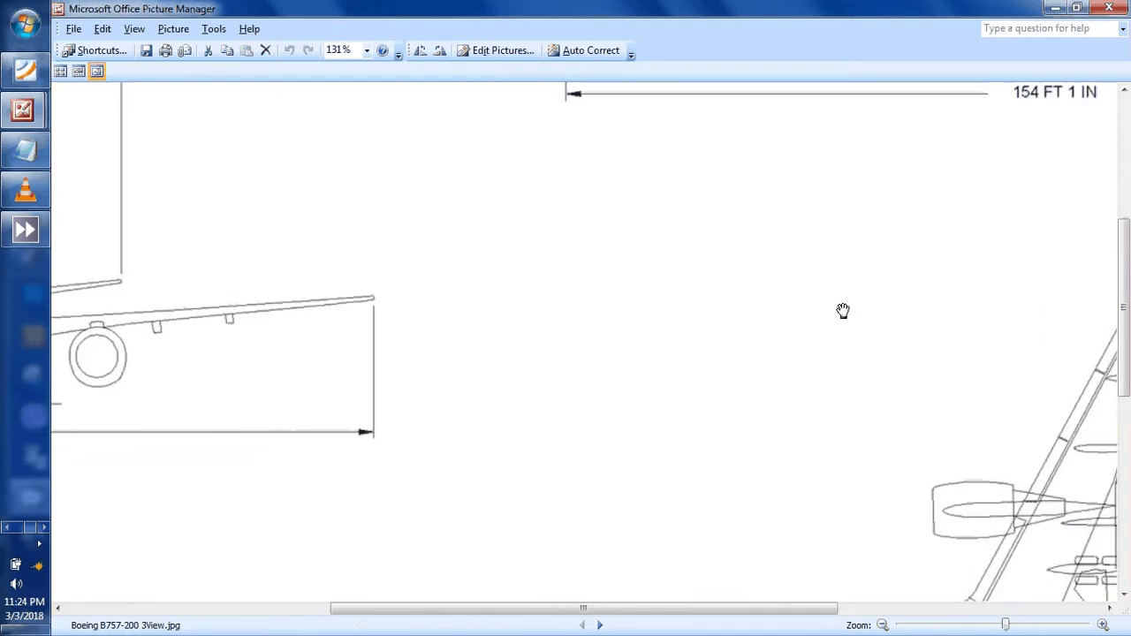
Examine the aircraft's side view and its overall length dimension from nose to tail.
drag(753, 245, 519, 344)
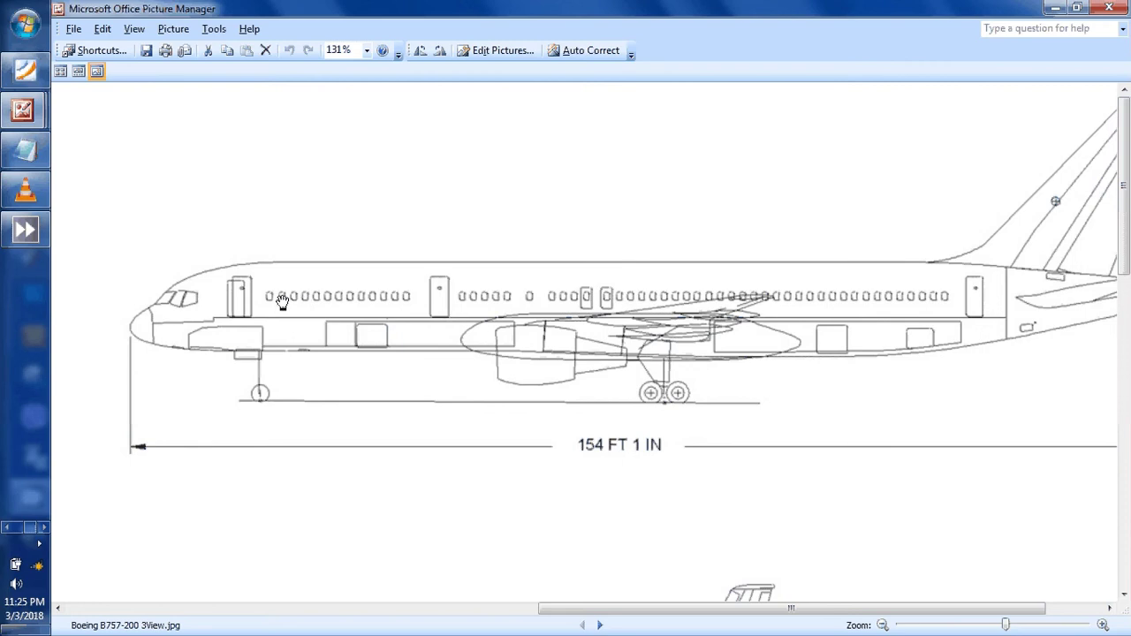
drag(259, 292, 267, 296)
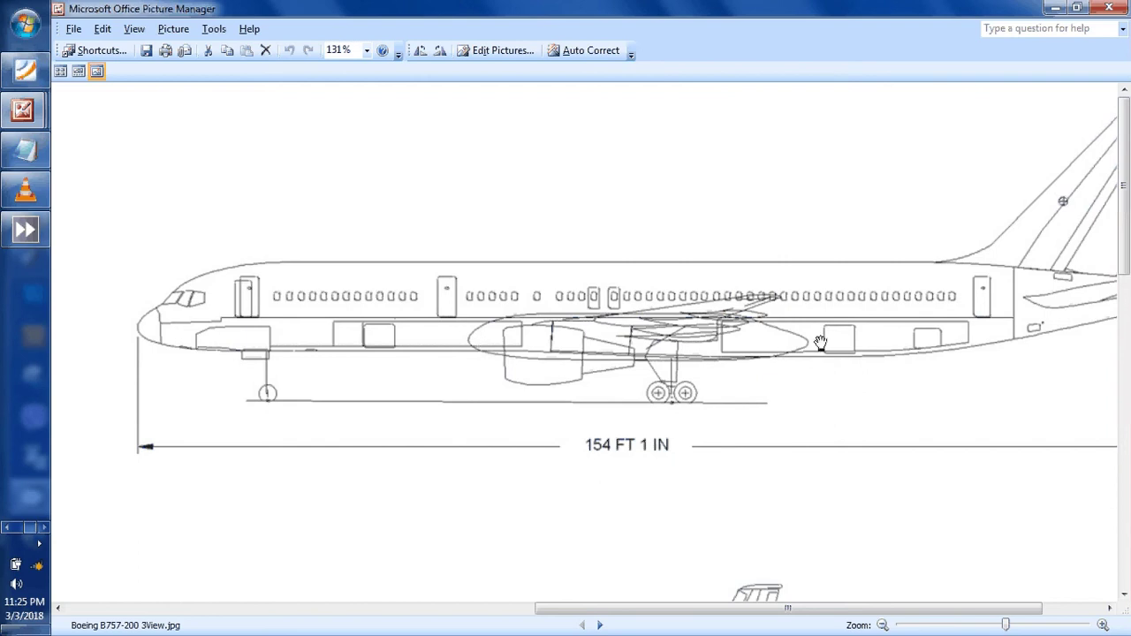
scroll(718, 375, right, 3)
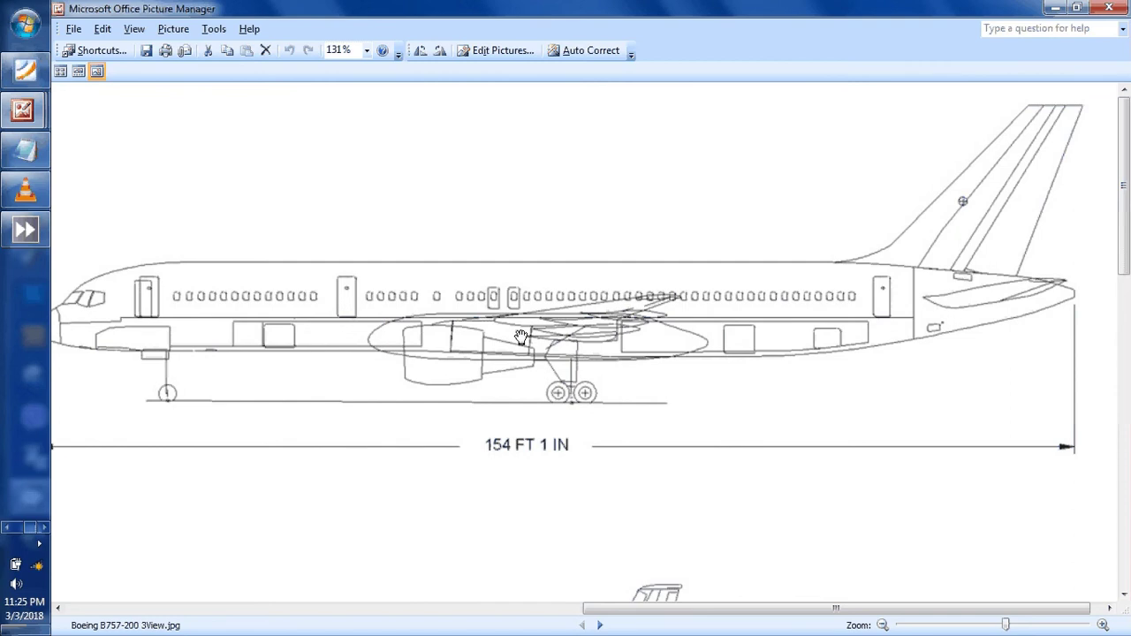
drag(272, 348, 418, 335)
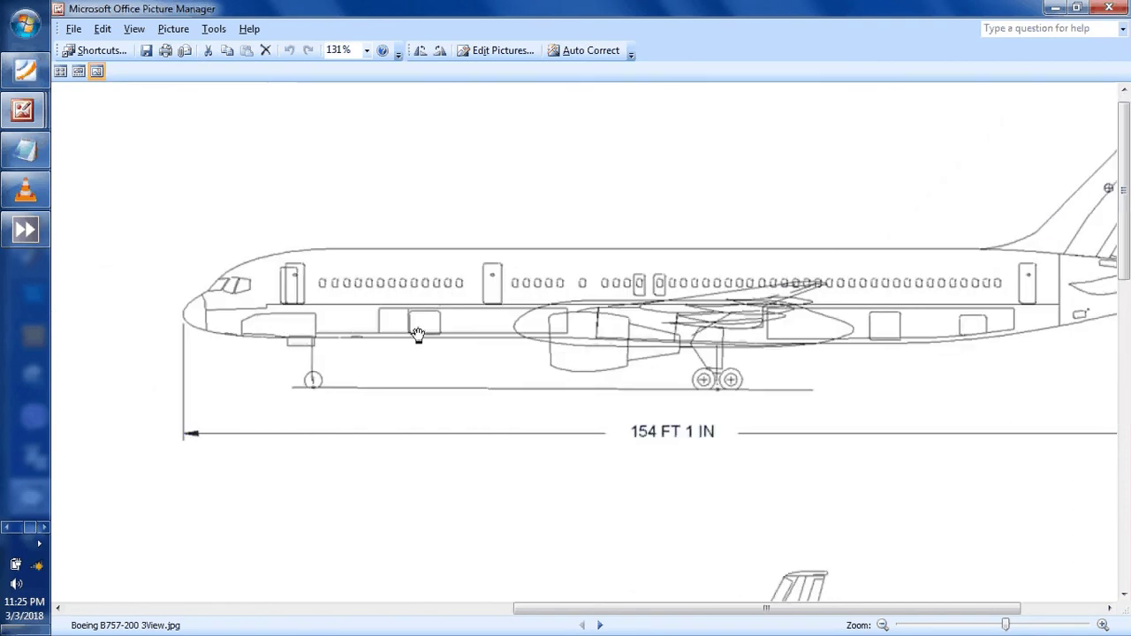
drag(1006, 326, 939, 325)
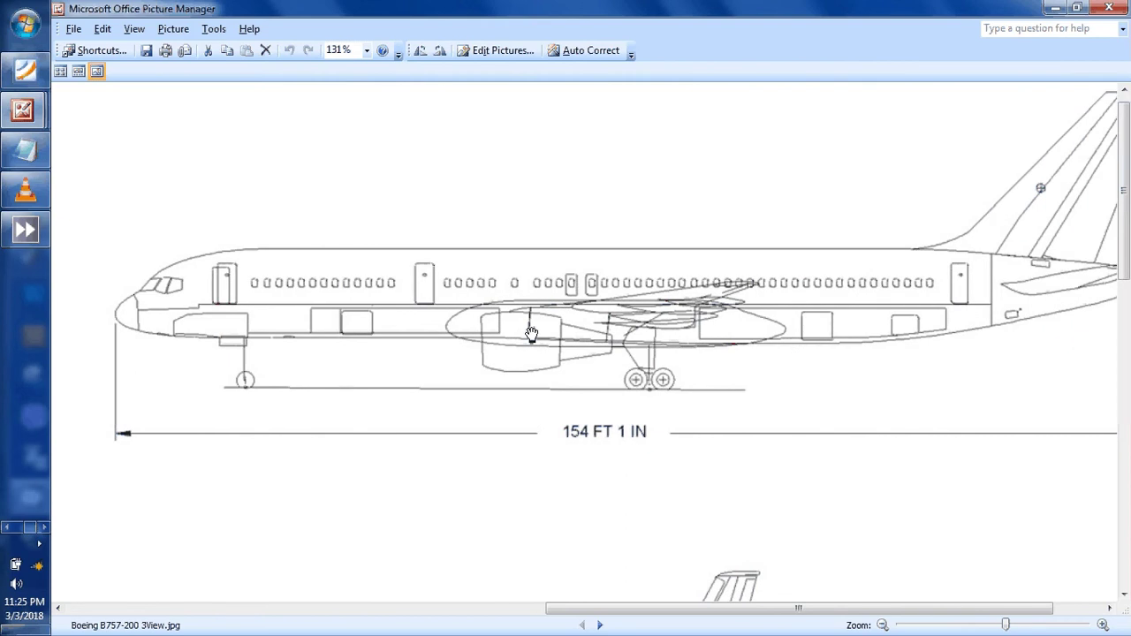
drag(950, 311, 771, 389)
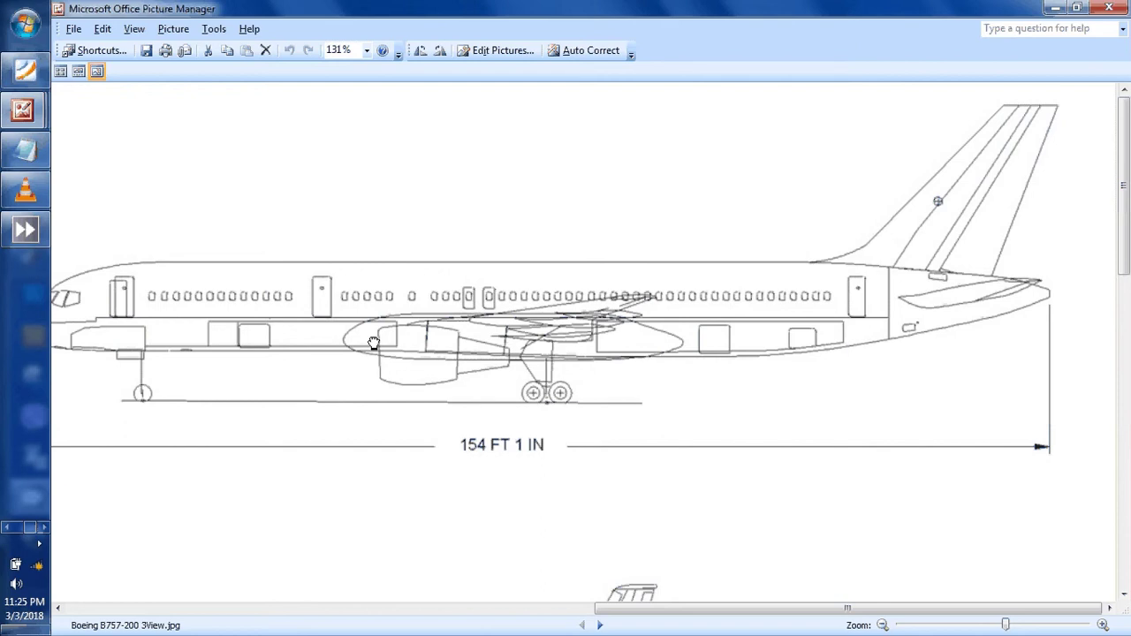
drag(374, 343, 436, 414)
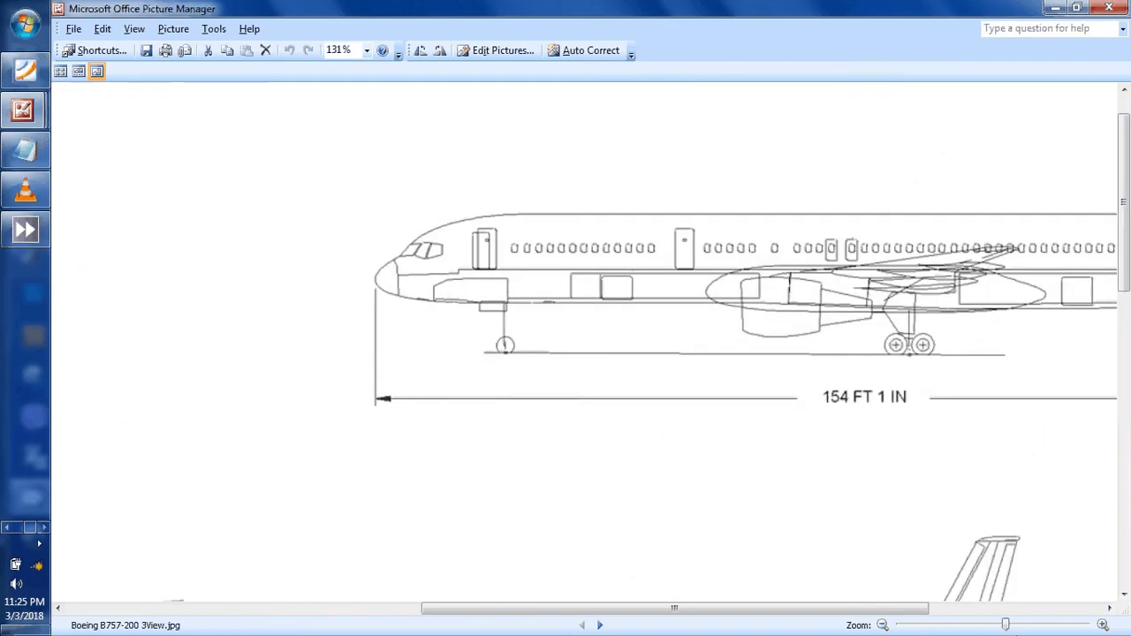
Examine the front and top views of the aircraft, including the wingspan and tailplane span dimensions.
drag(1006, 625, 989, 625)
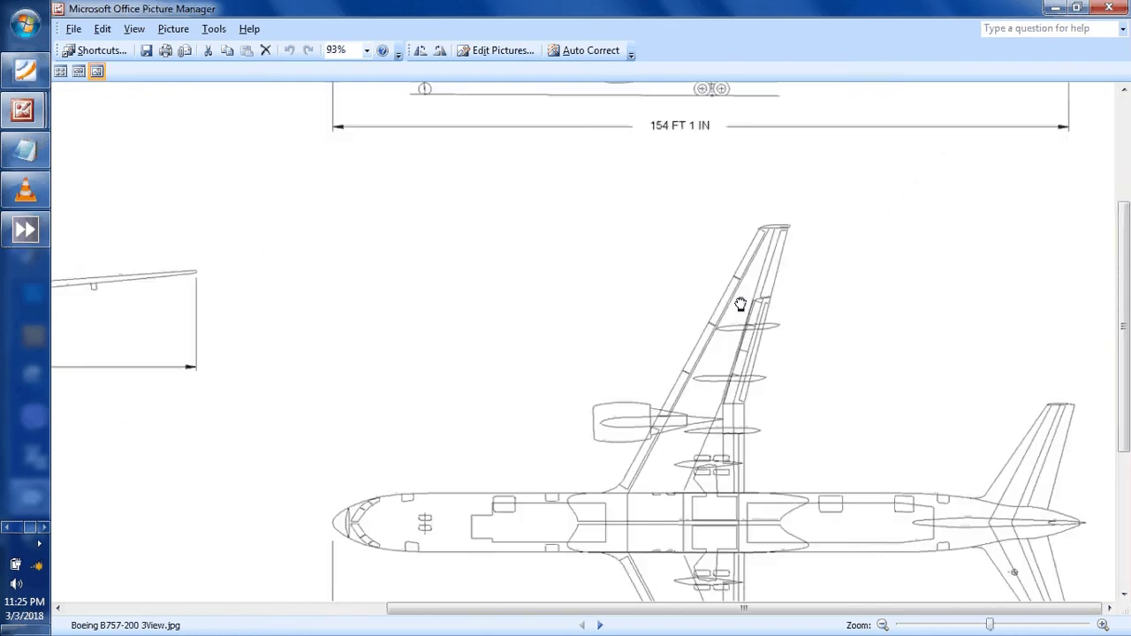
drag(633, 417, 1024, 420)
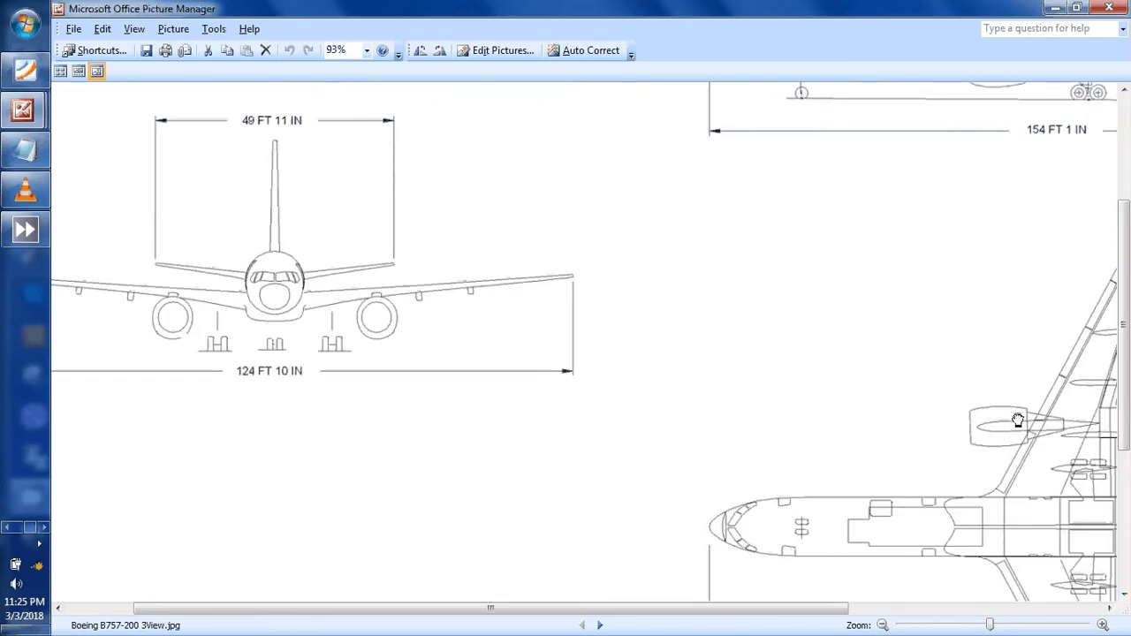
drag(901, 529, 952, 575)
drag(990, 625, 958, 625)
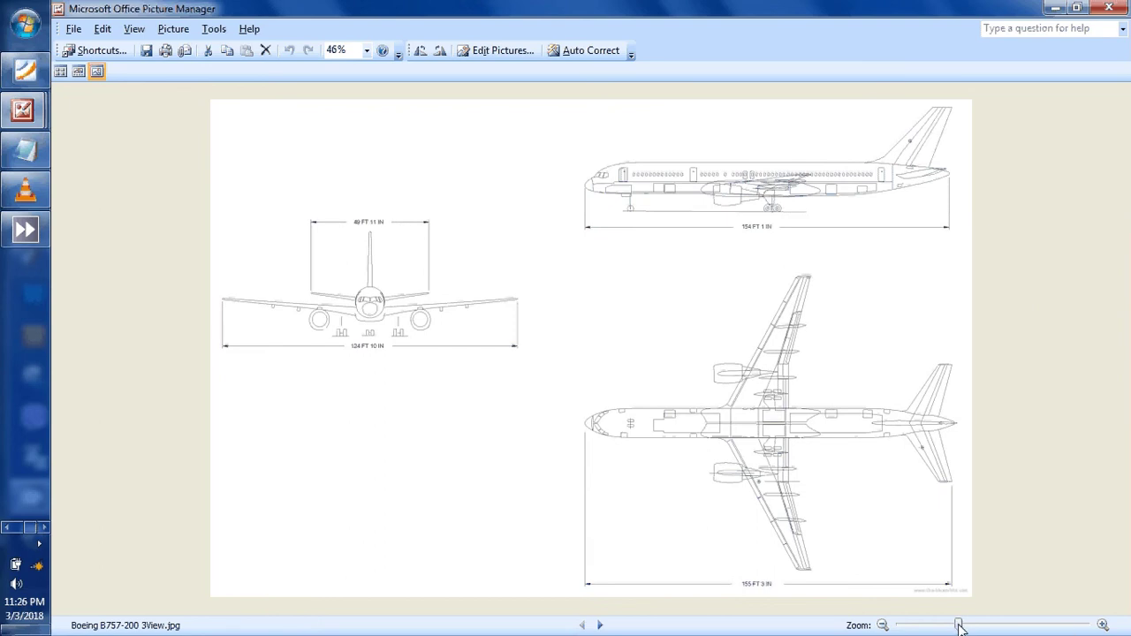
drag(959, 627, 965, 626)
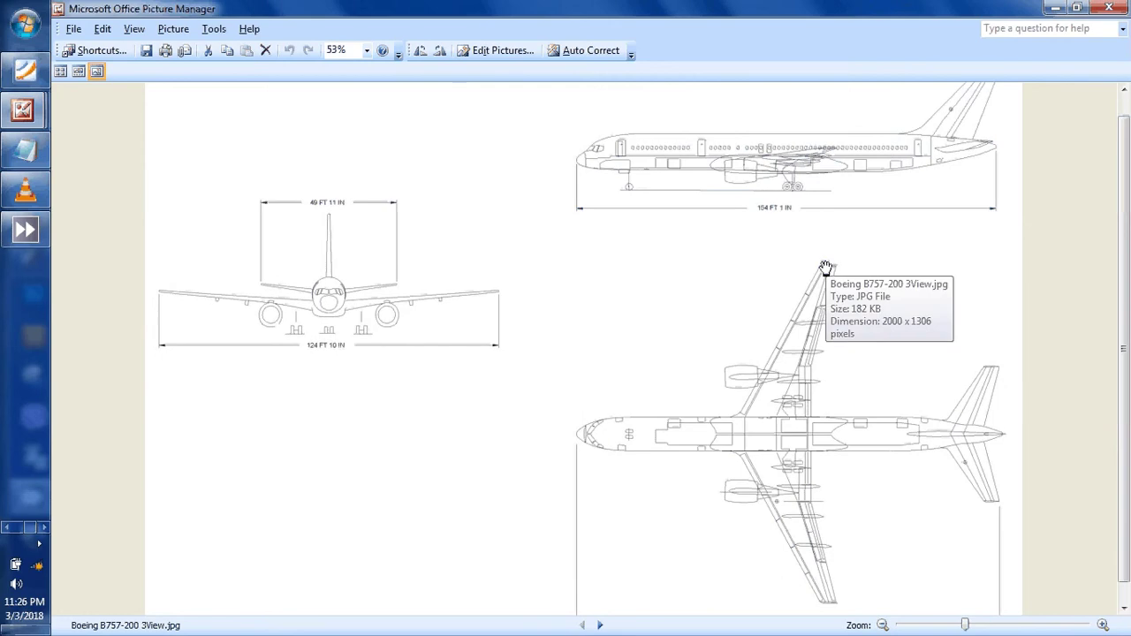
drag(825, 267, 784, 385)
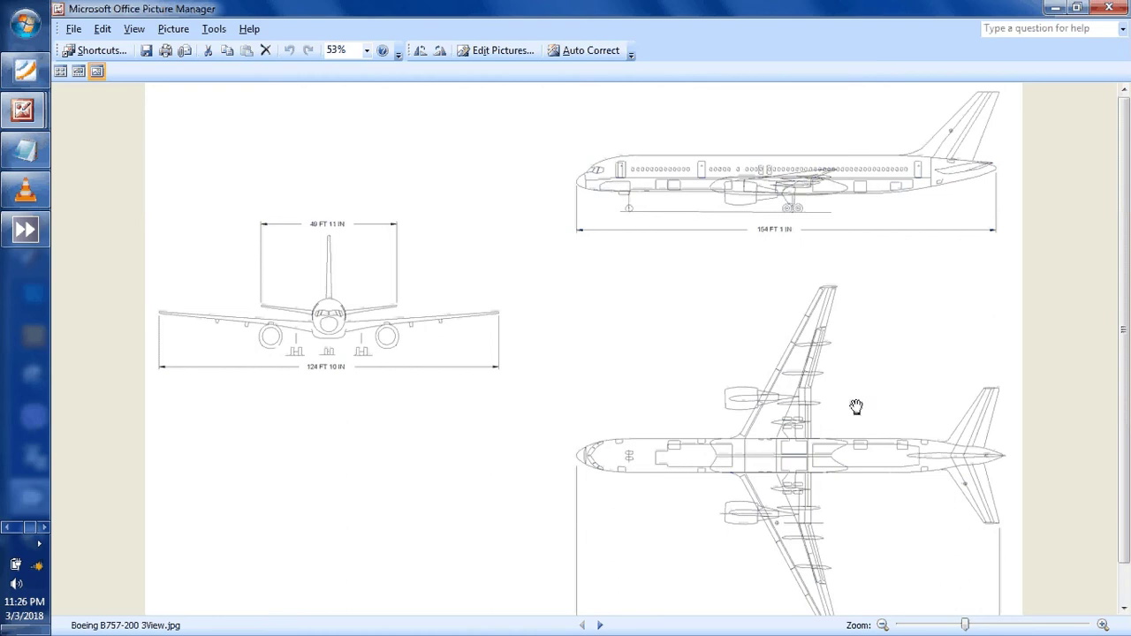
drag(856, 500, 855, 350)
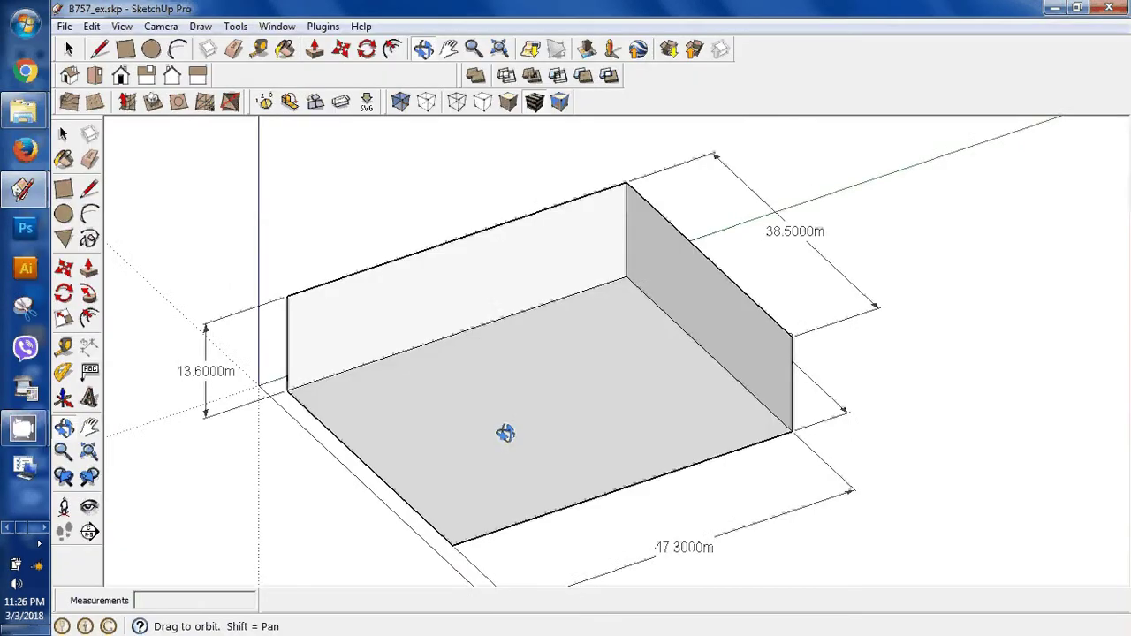
drag(505, 432, 508, 377)
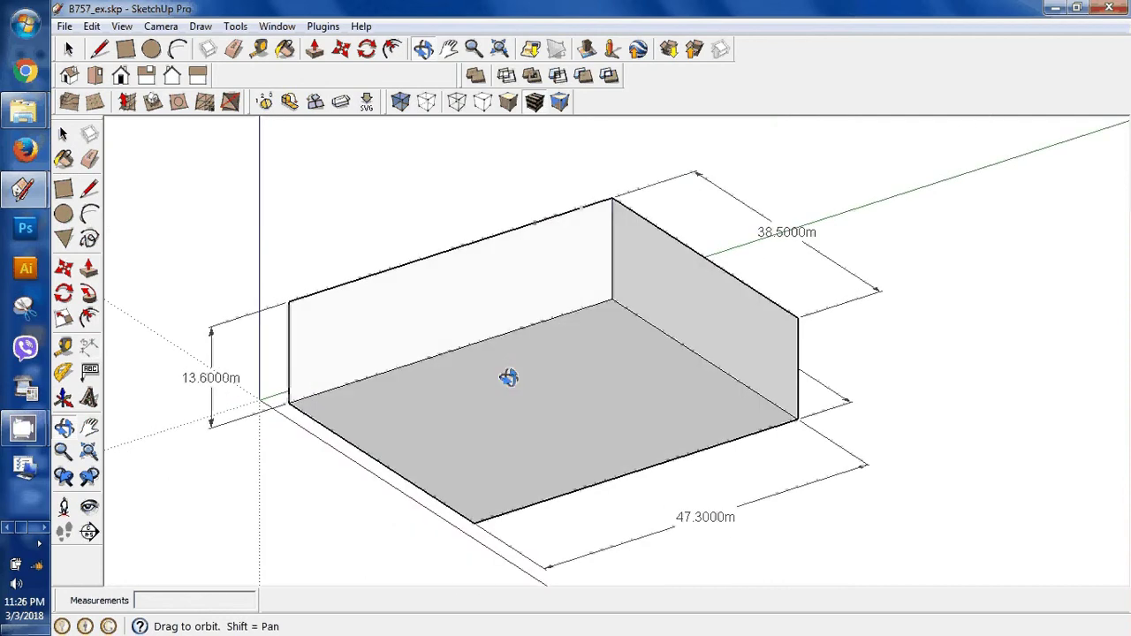
click(65, 26)
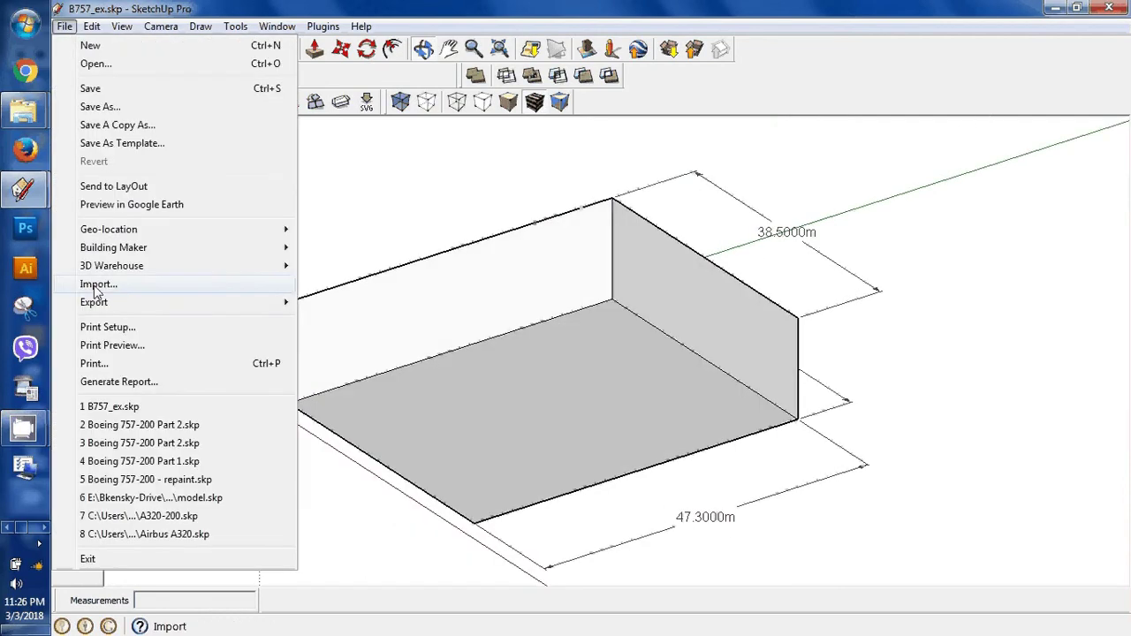
click(663, 305)
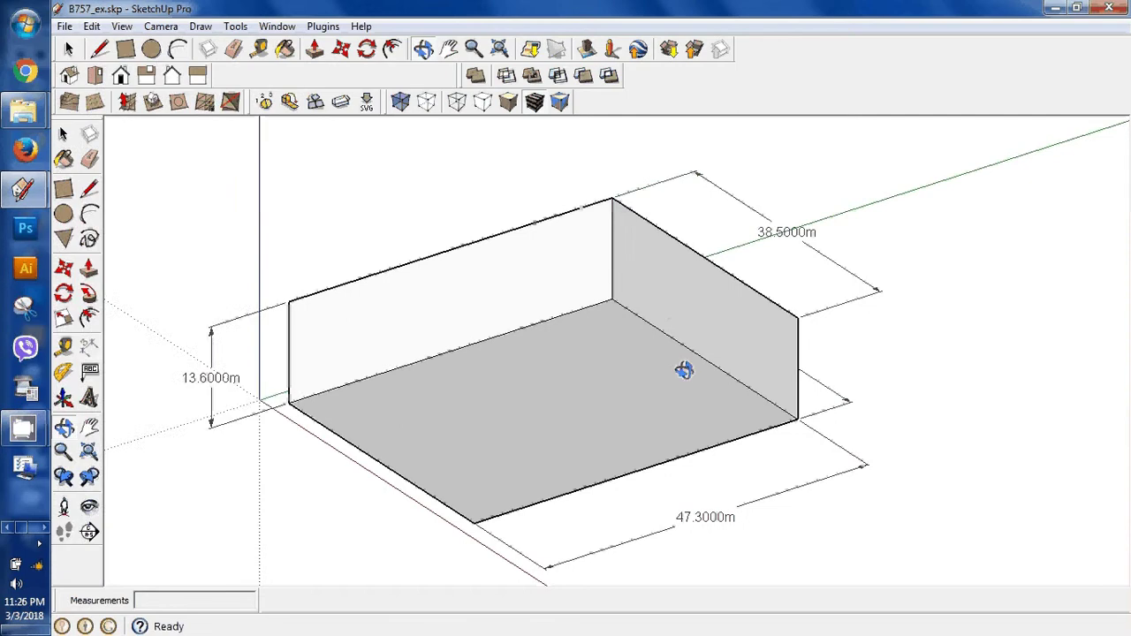
drag(684, 370, 637, 394)
middle_drag(636, 394, 577, 379)
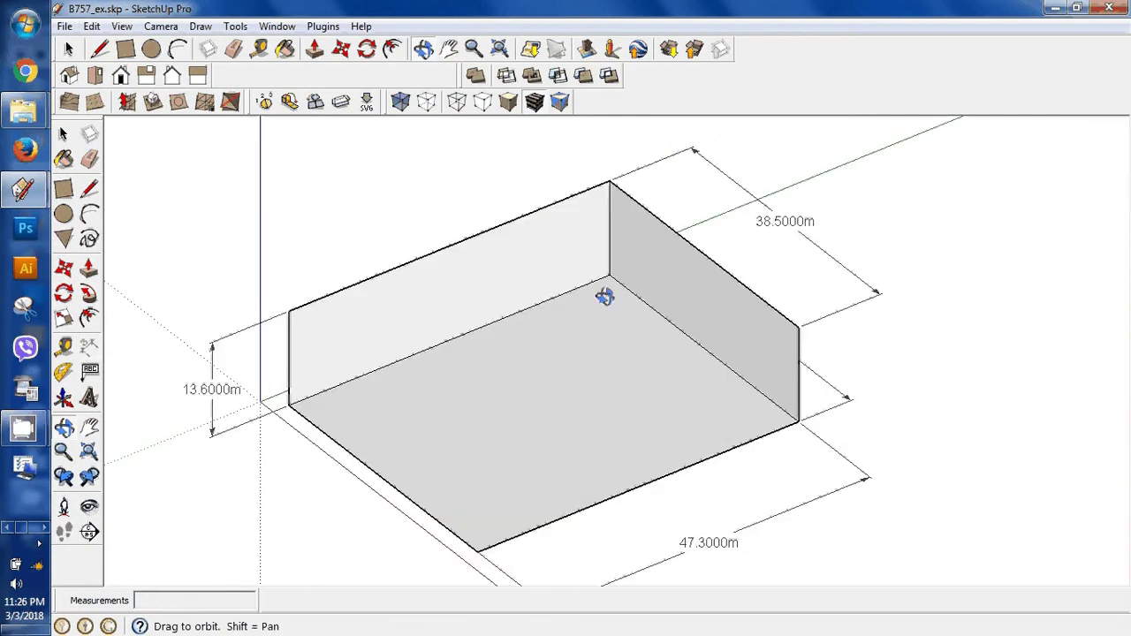
drag(605, 297, 439, 123)
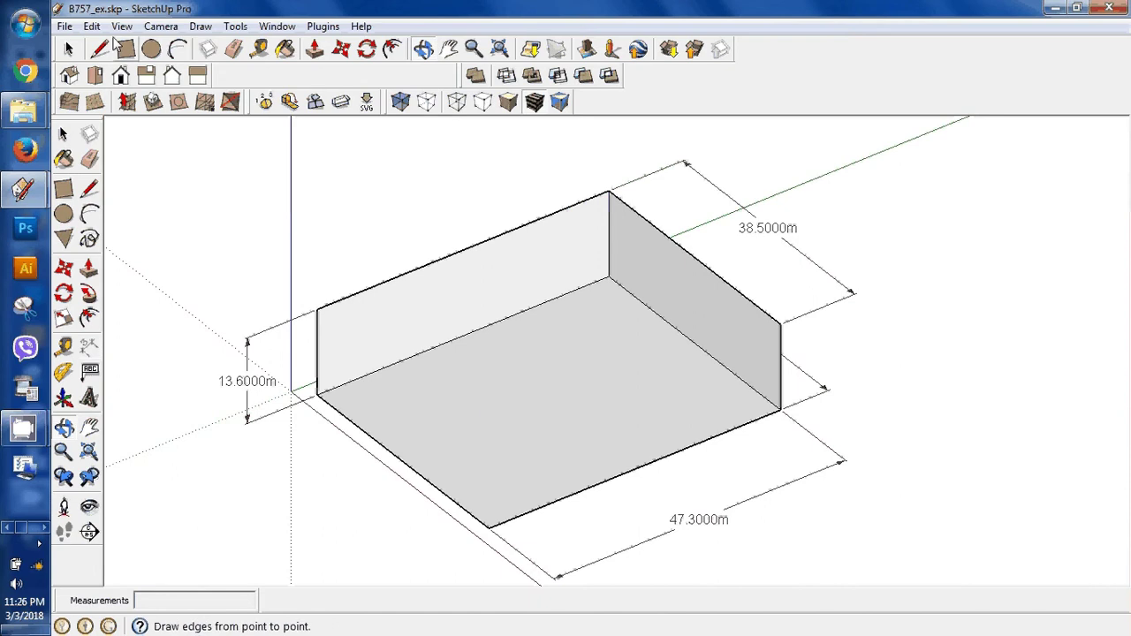
Draw a 47.3 m line on the floor face between the midpoints of its two 38.5 m edges, splitting it lengthwise.
key(space)
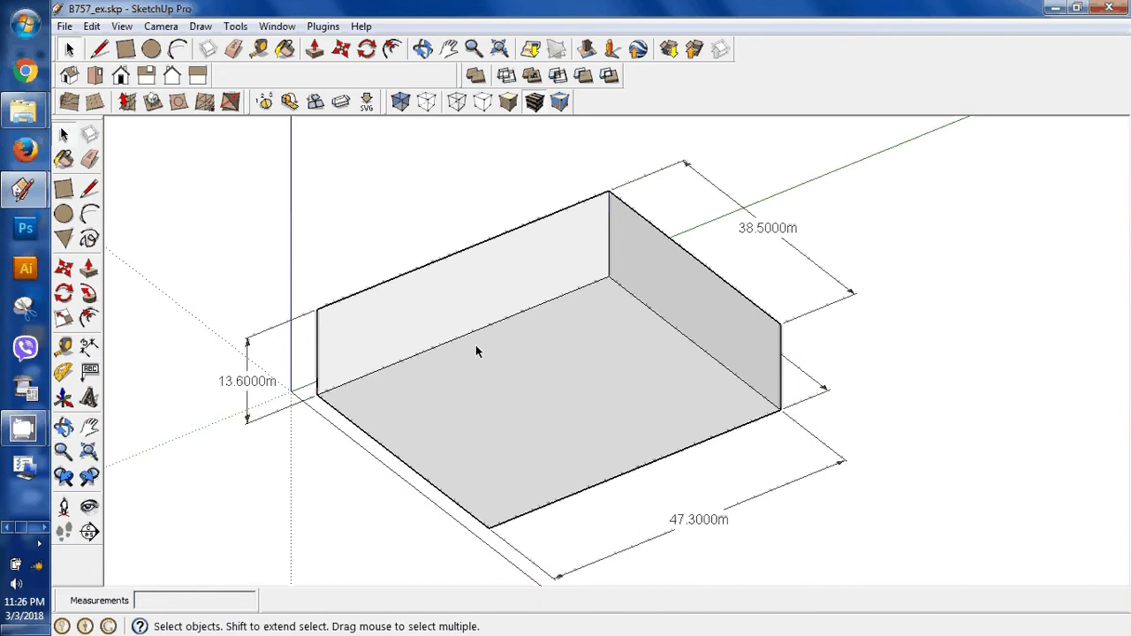
click(581, 409)
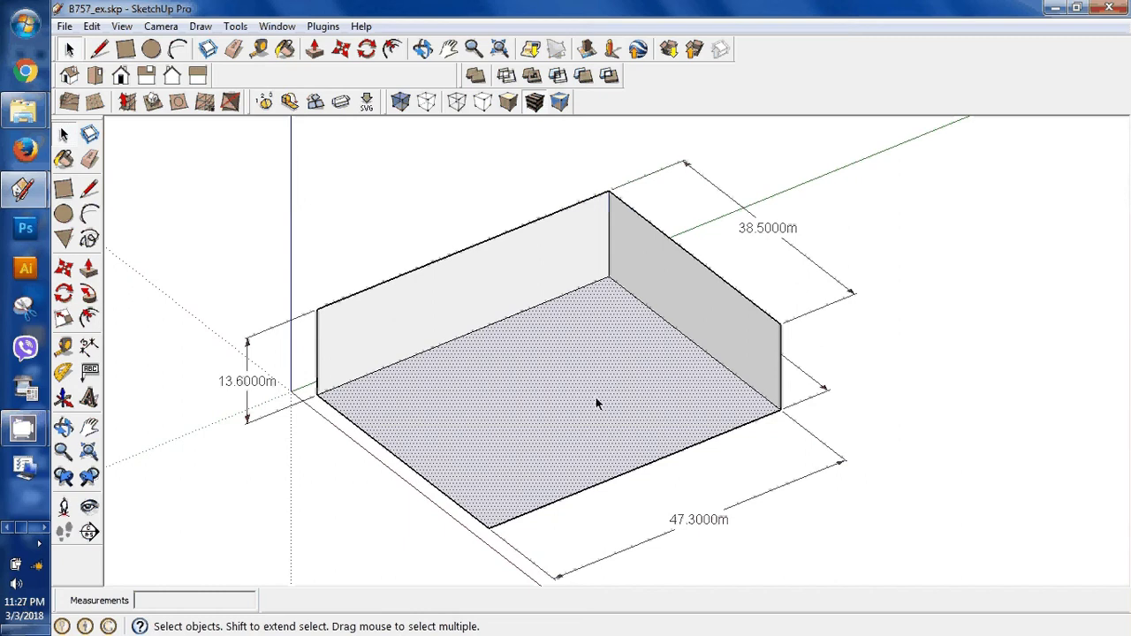
click(100, 50)
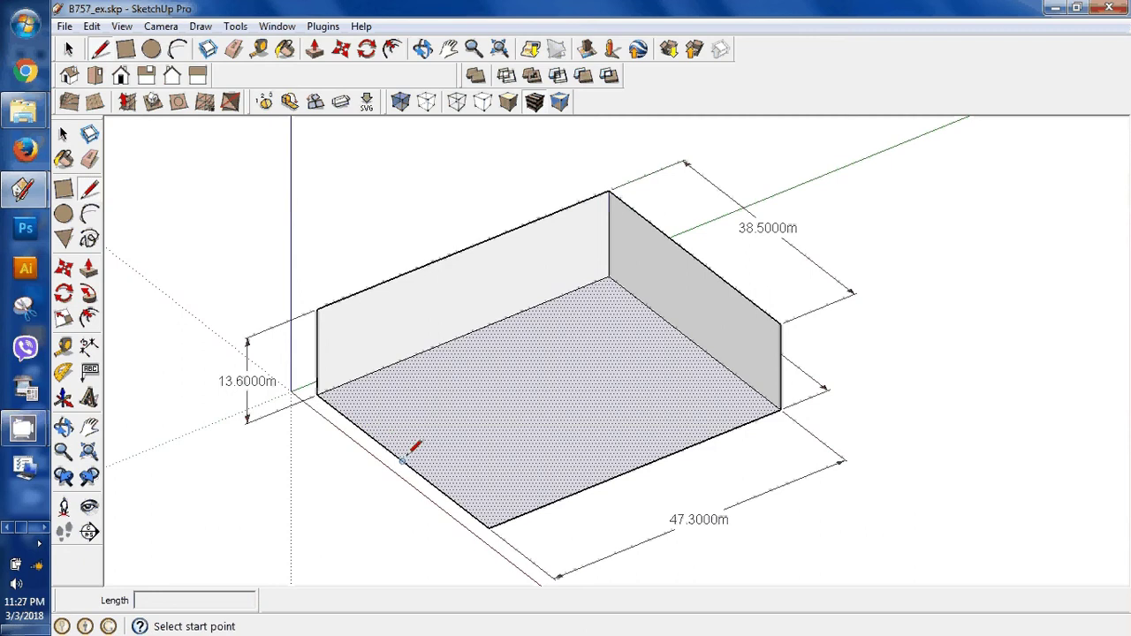
scroll(403, 459, up, 5)
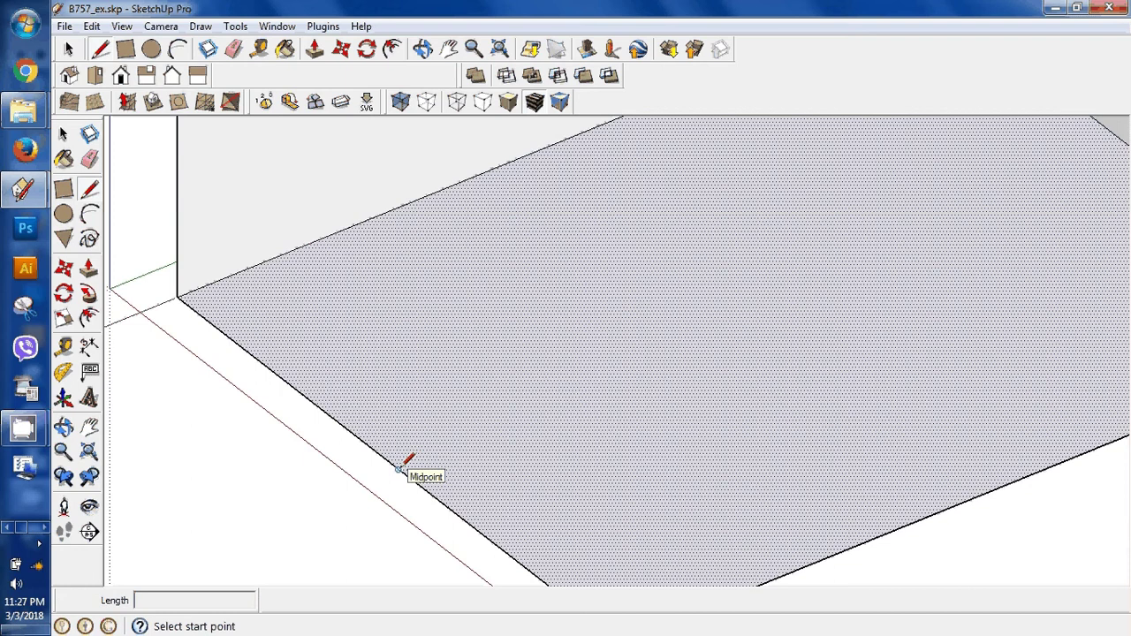
scroll(403, 461, down, 5)
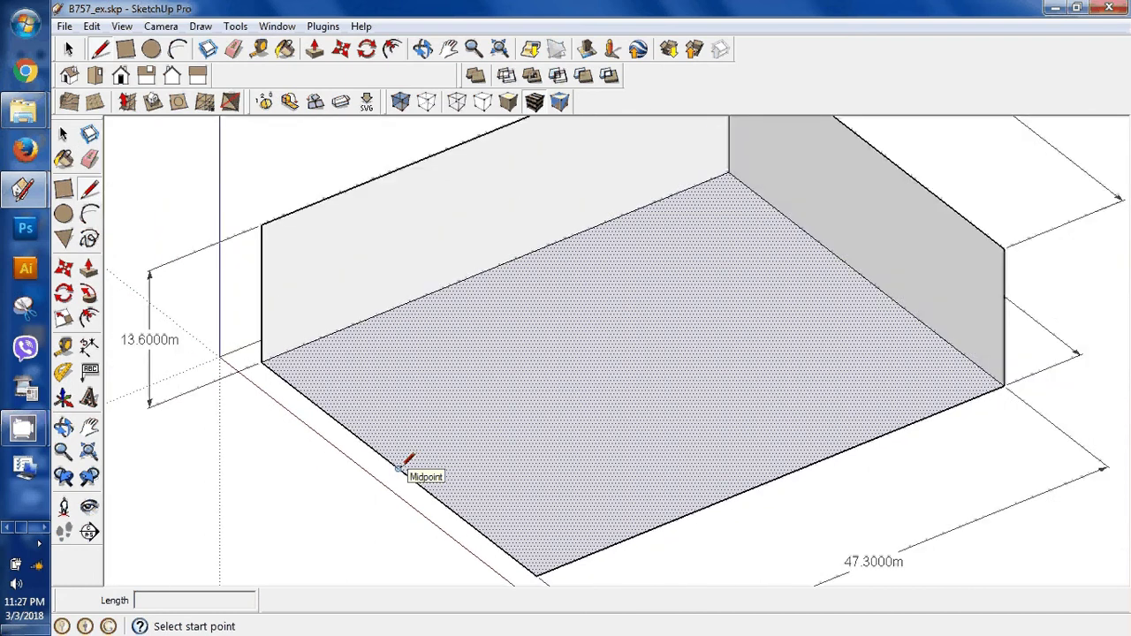
click(400, 468)
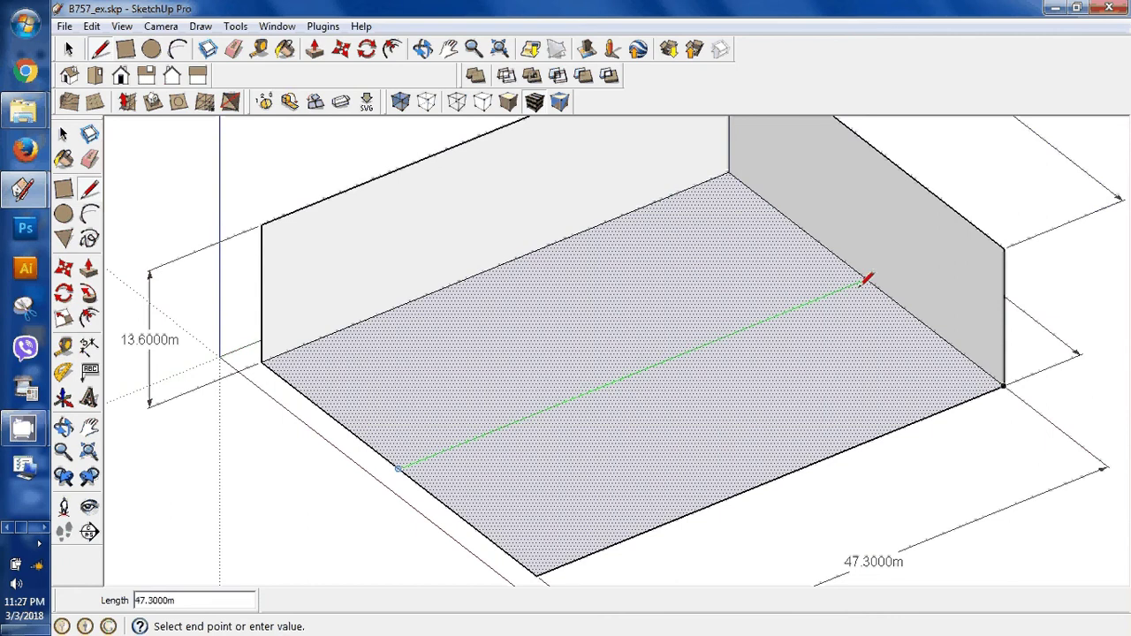
click(866, 281)
Check the floor's lengthwise split in the top view by selecting the half farther from the side wall.
scroll(654, 287, up, 2)
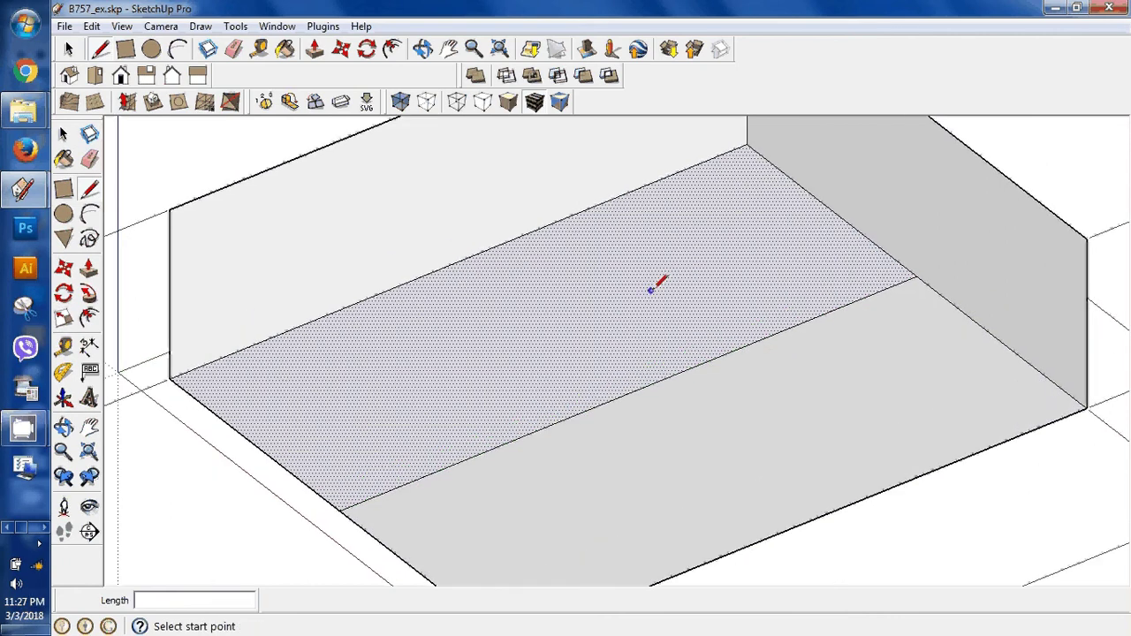
scroll(652, 288, down, 2)
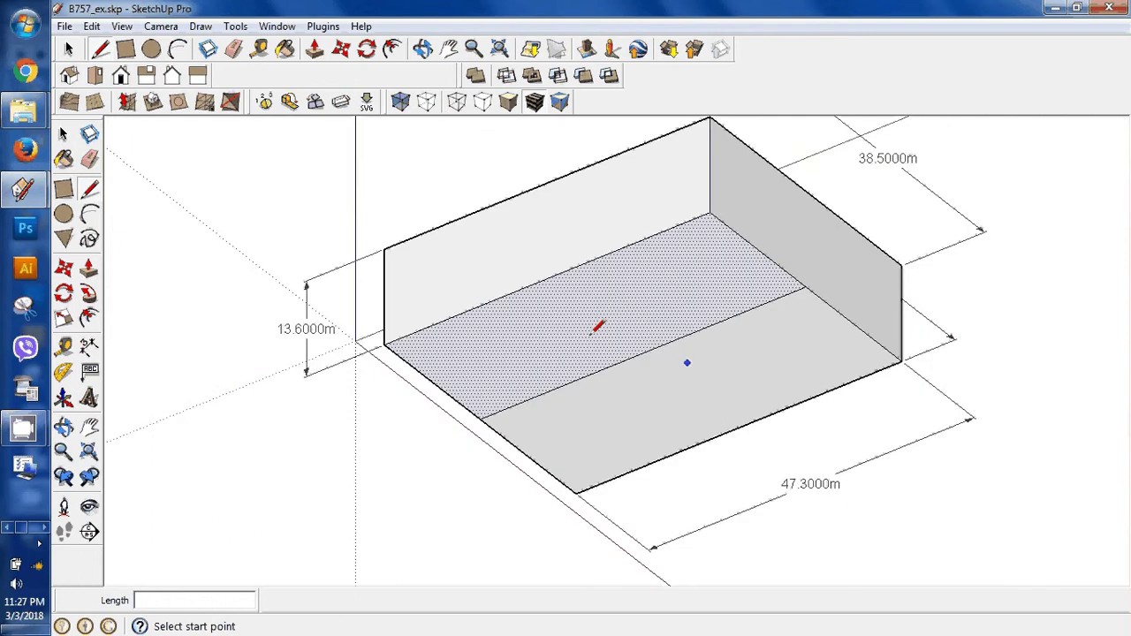
click(97, 77)
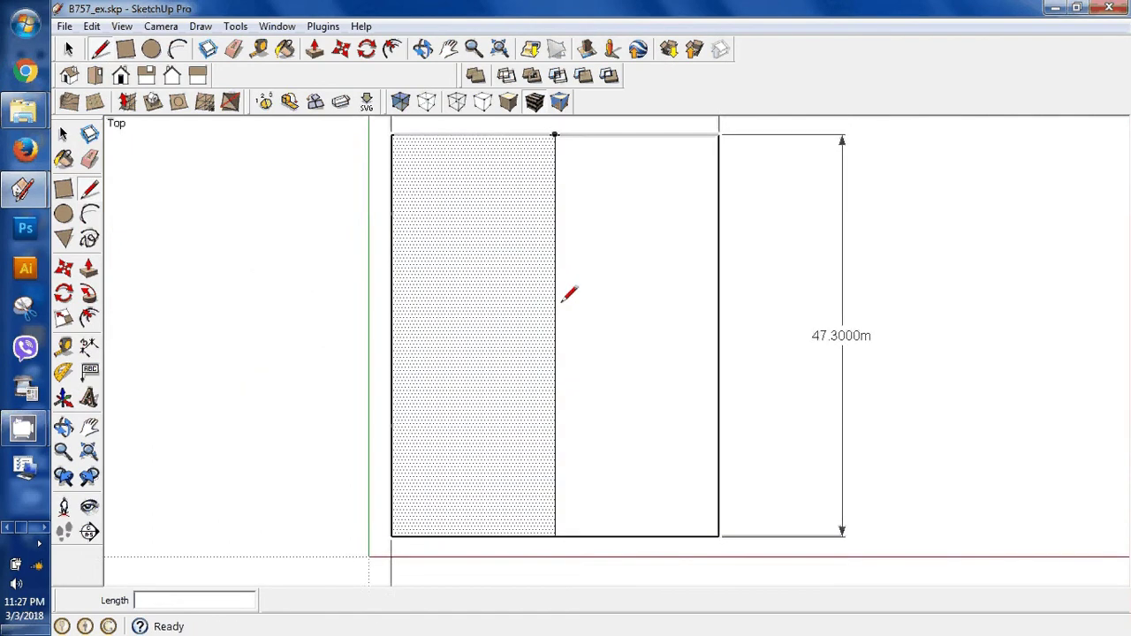
key(space)
click(668, 390)
scroll(668, 390, down, 2)
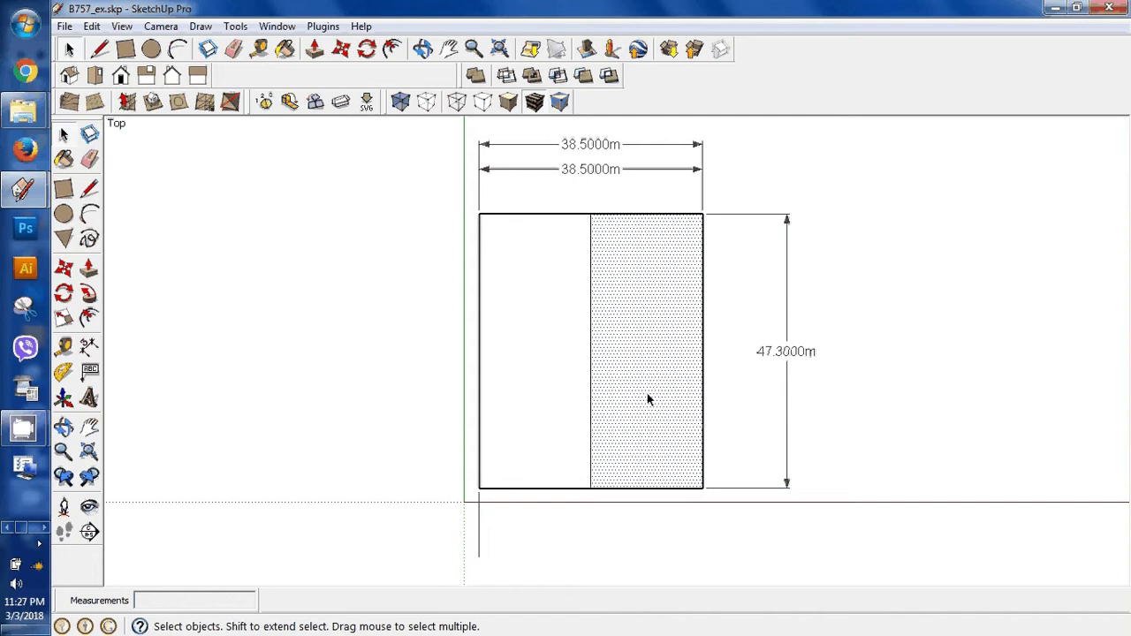
Draw a 13.6 m vertical line on the end wall from the floor's centre line up to the wall's upper edge.
middle_drag(648, 400, 702, 300)
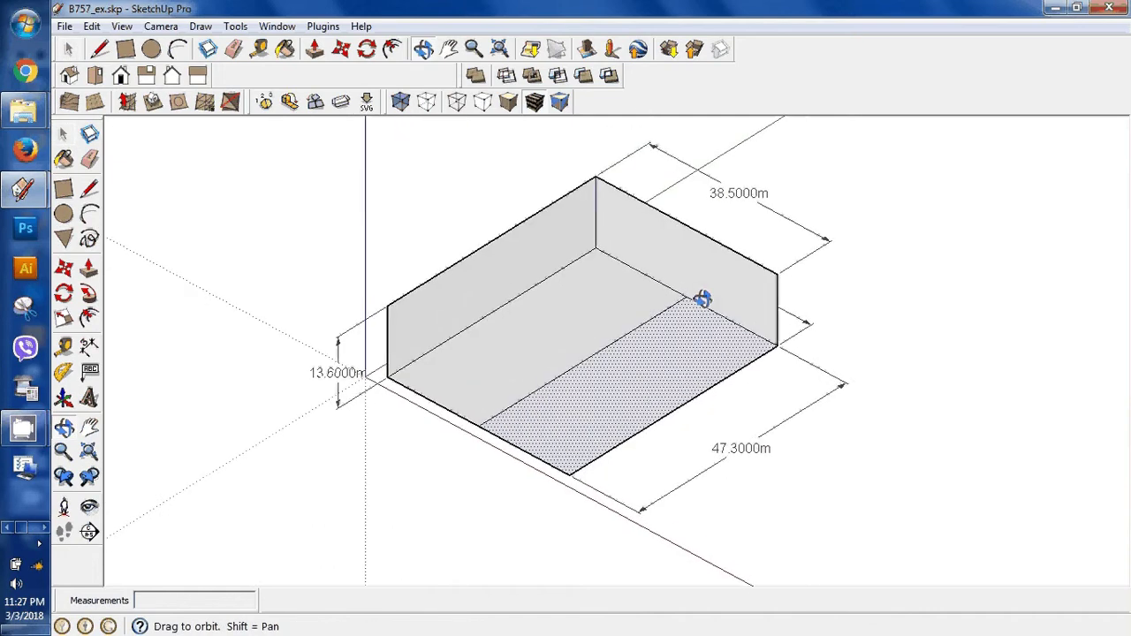
scroll(701, 300, up, 3)
click(690, 295)
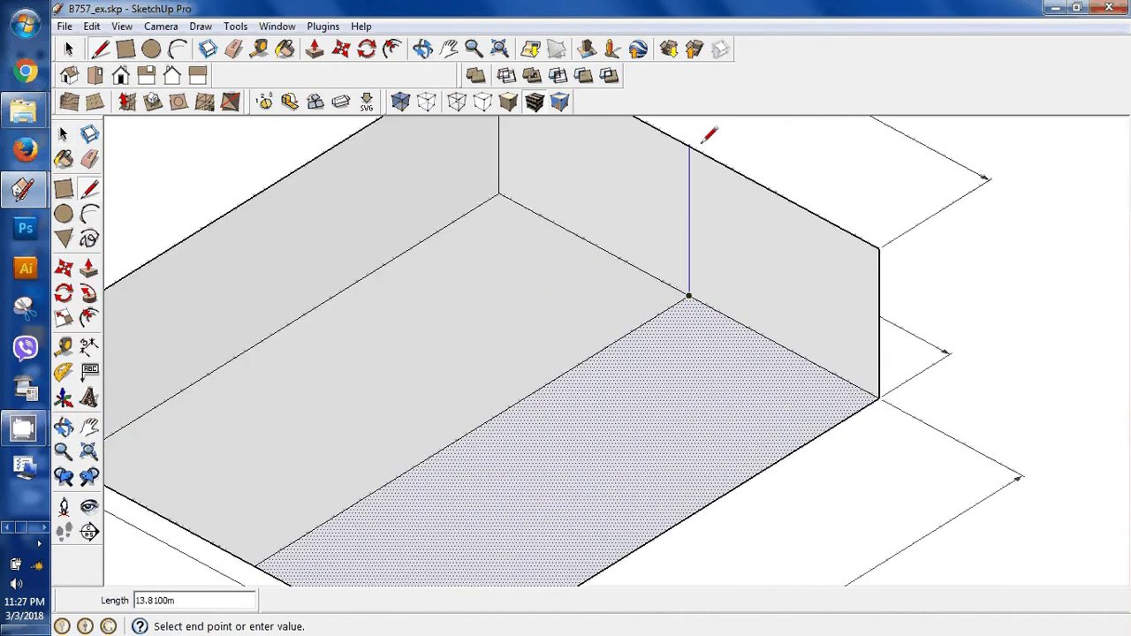
click(689, 144)
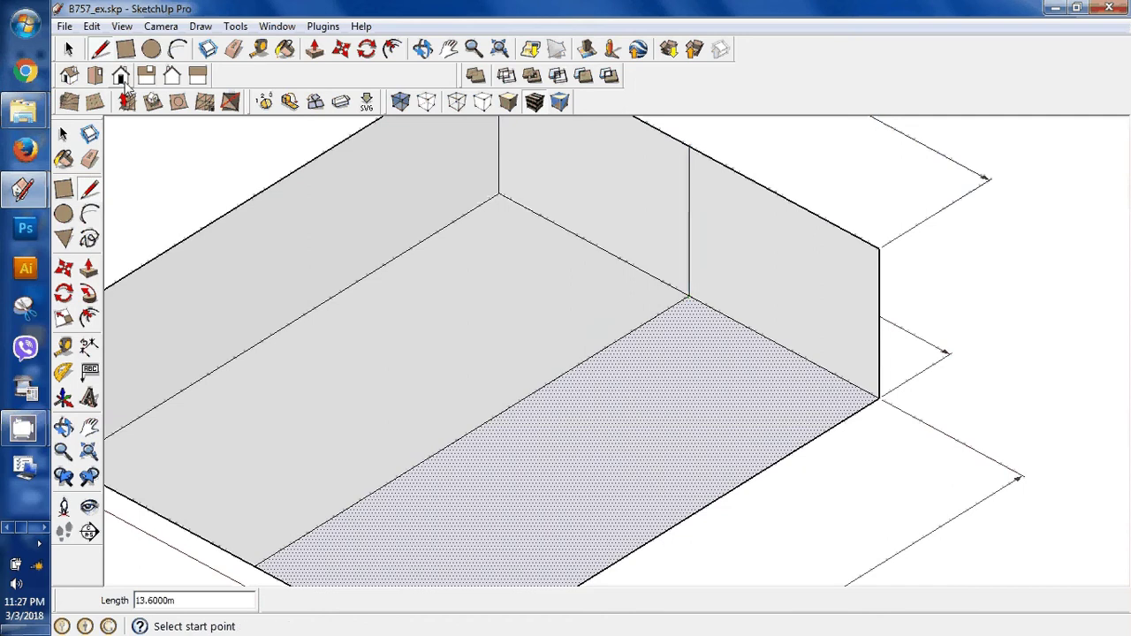
click(121, 76)
scroll(648, 345, down, 2)
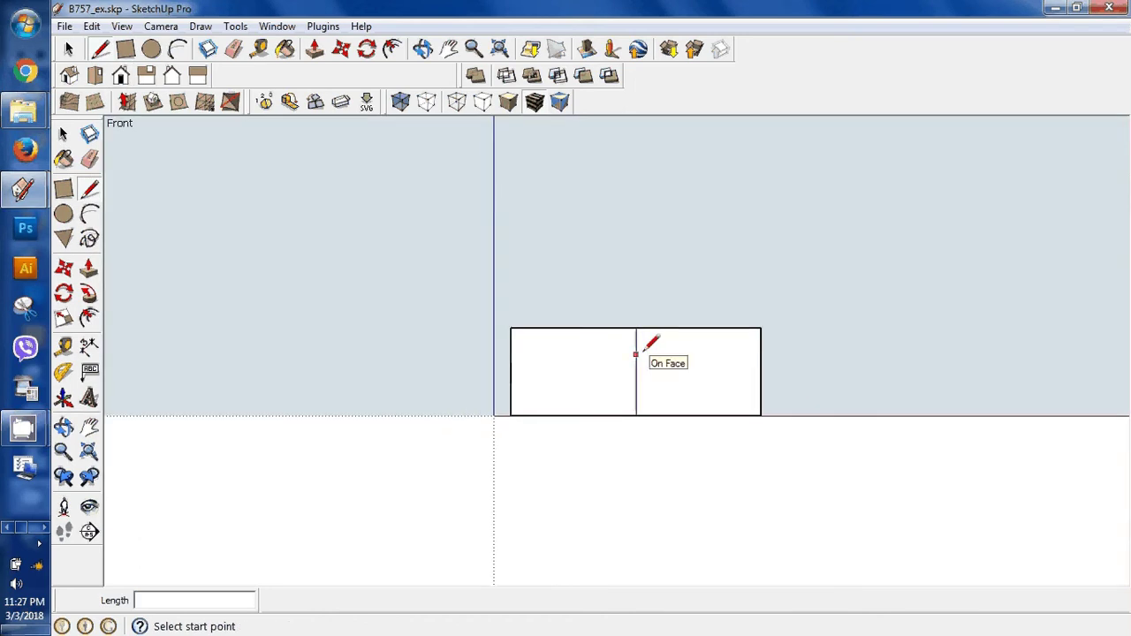
middle_drag(648, 345, 730, 350)
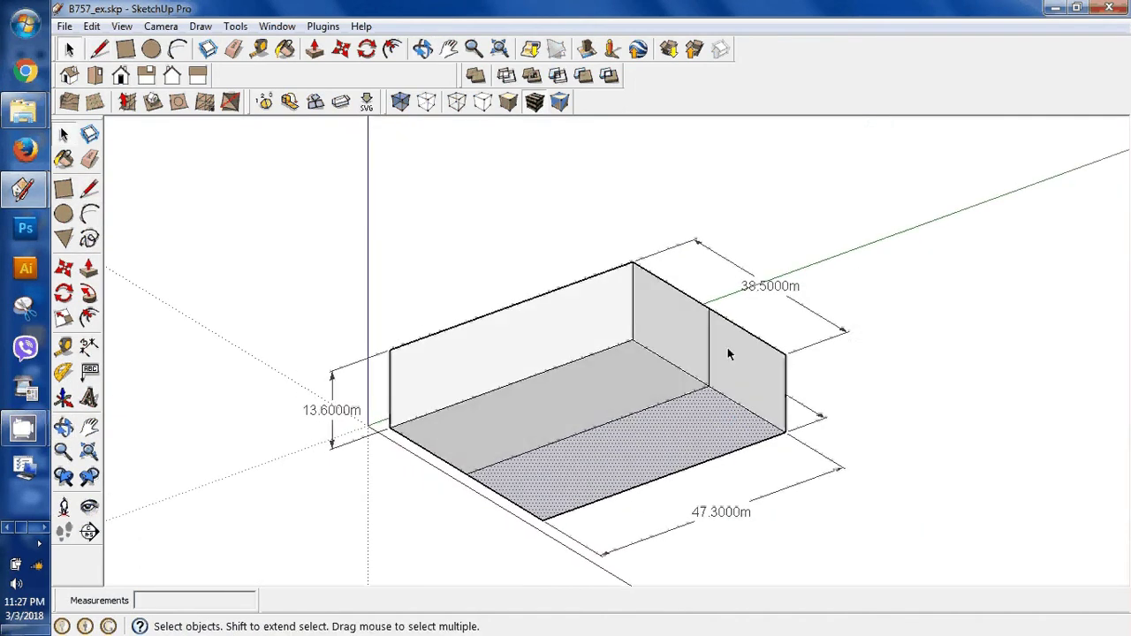
Check the floor's centre line and the undivided side wall by selecting each of them in turn.
click(703, 382)
click(684, 396)
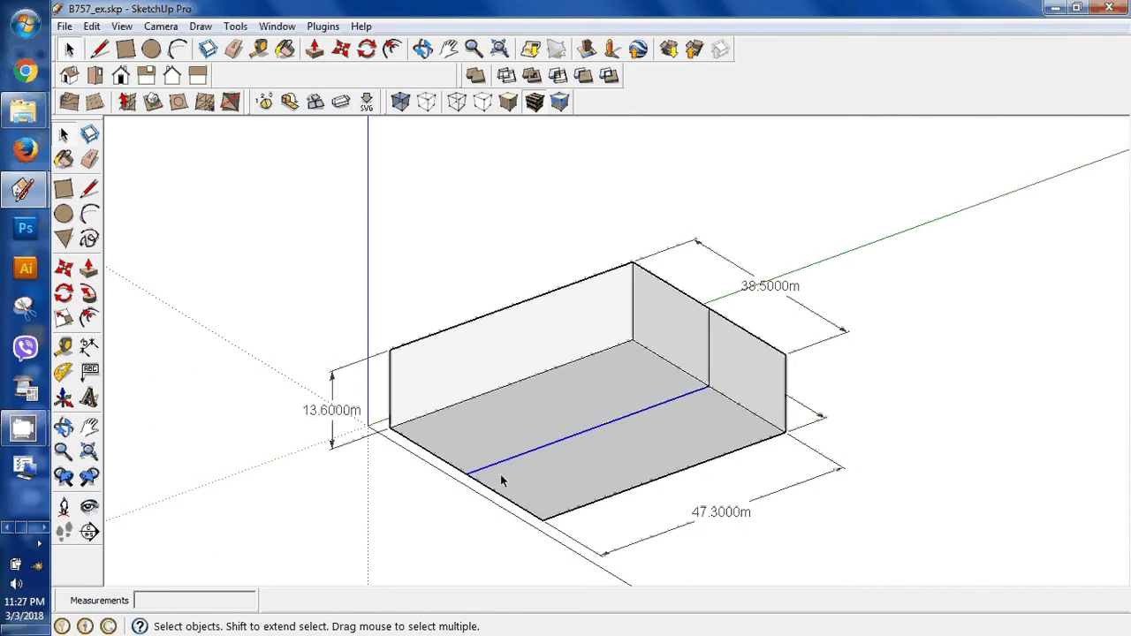
click(485, 353)
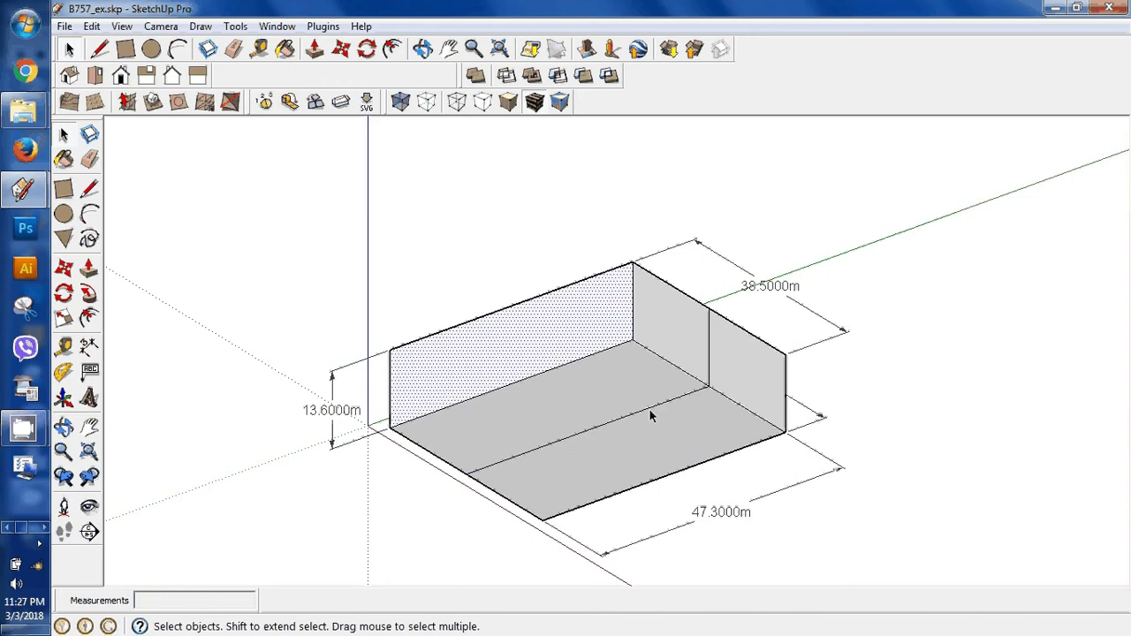
click(591, 374)
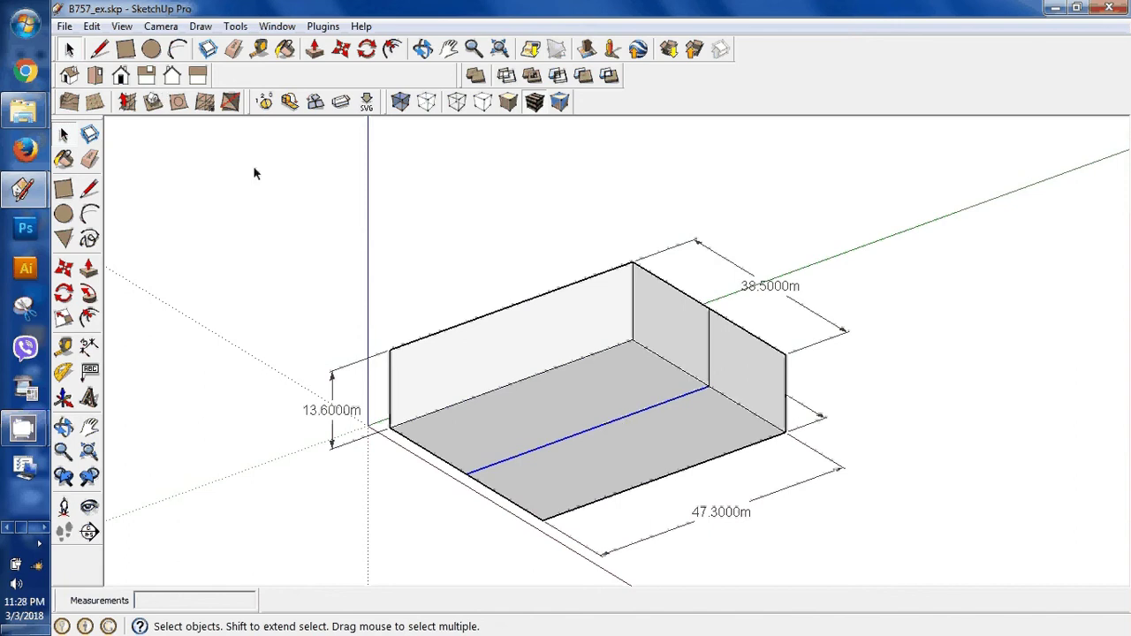
Save the model to its existing file, B757_ex.skp.
click(66, 27)
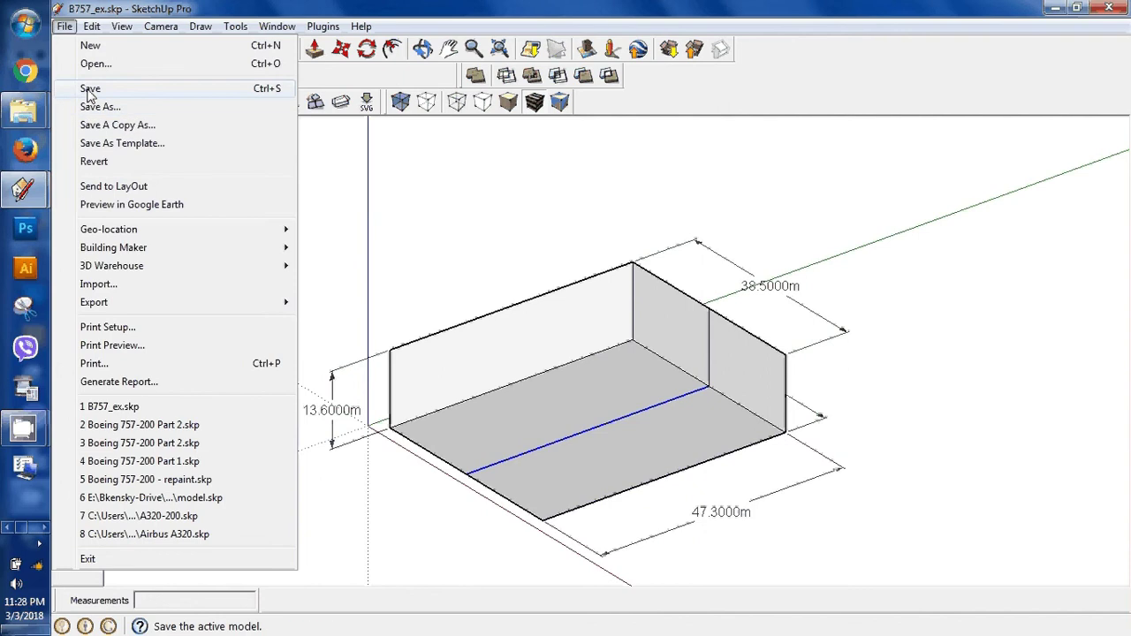
click(89, 89)
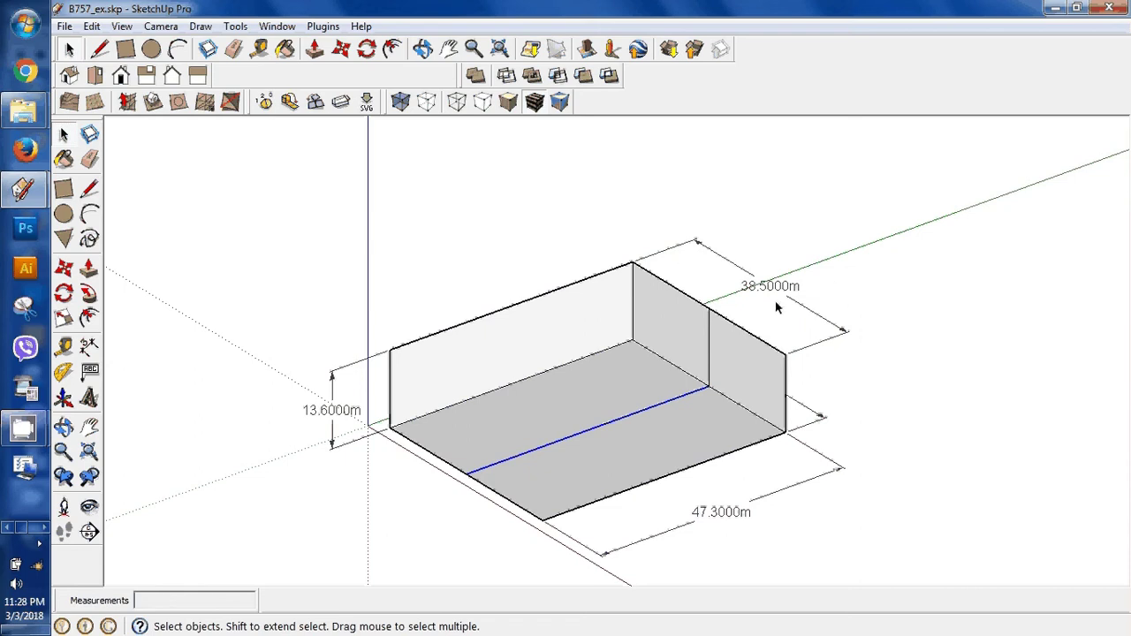
key(o)
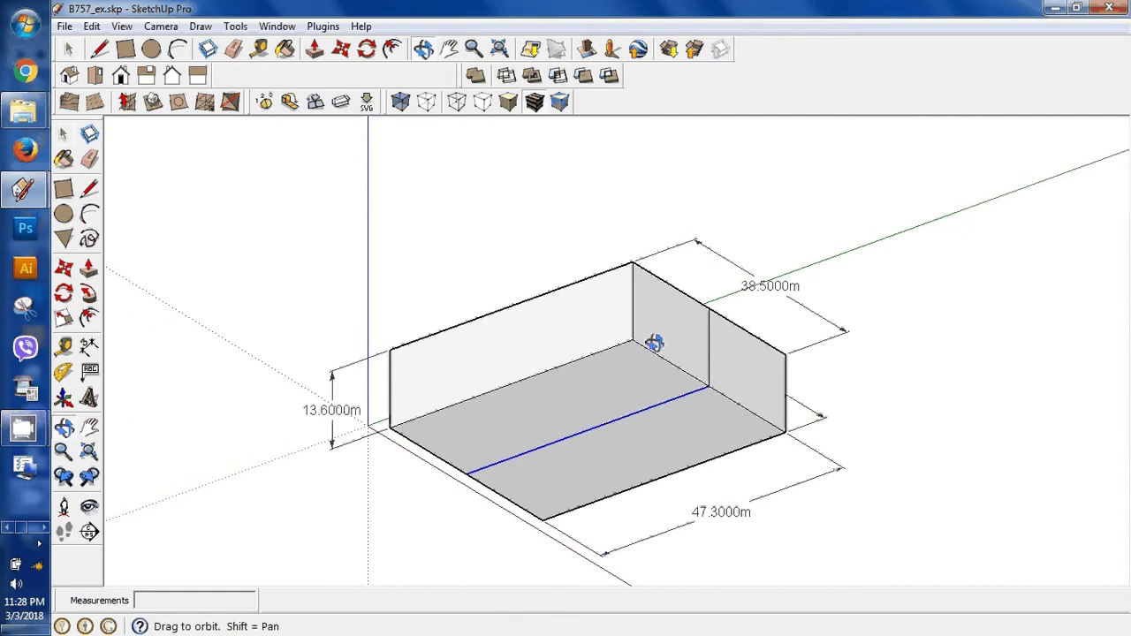
drag(652, 344, 676, 396)
drag(606, 321, 543, 312)
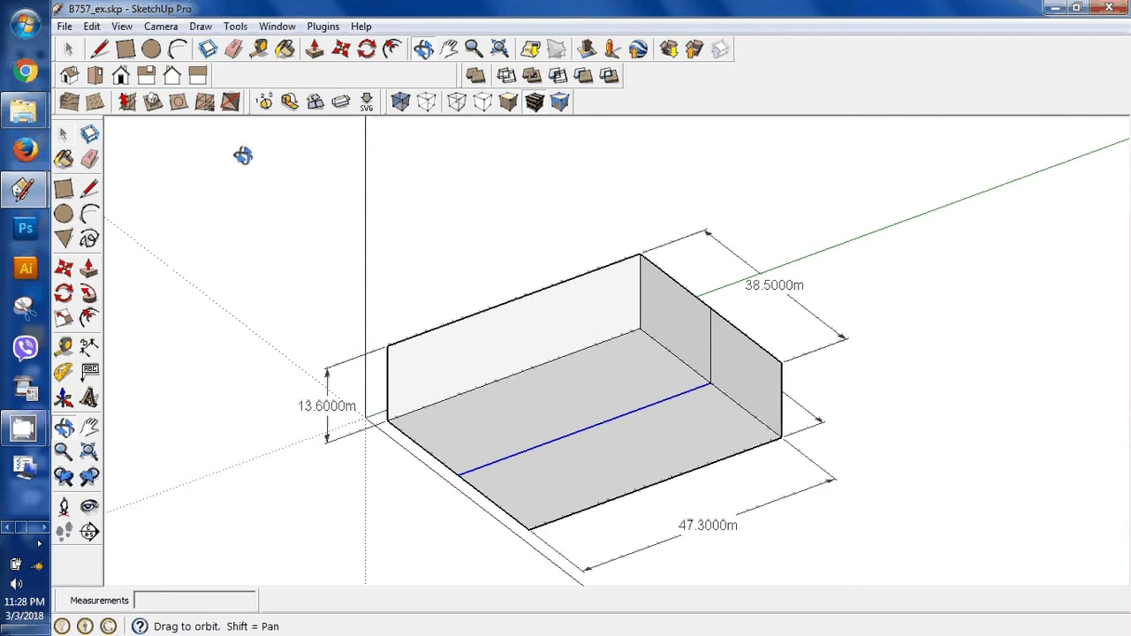
In the top view, start an image import and choose Boeing B757-200 3View.jpg from the Materials folder of Boeing B757-200 3D model-Bkensky.
click(121, 77)
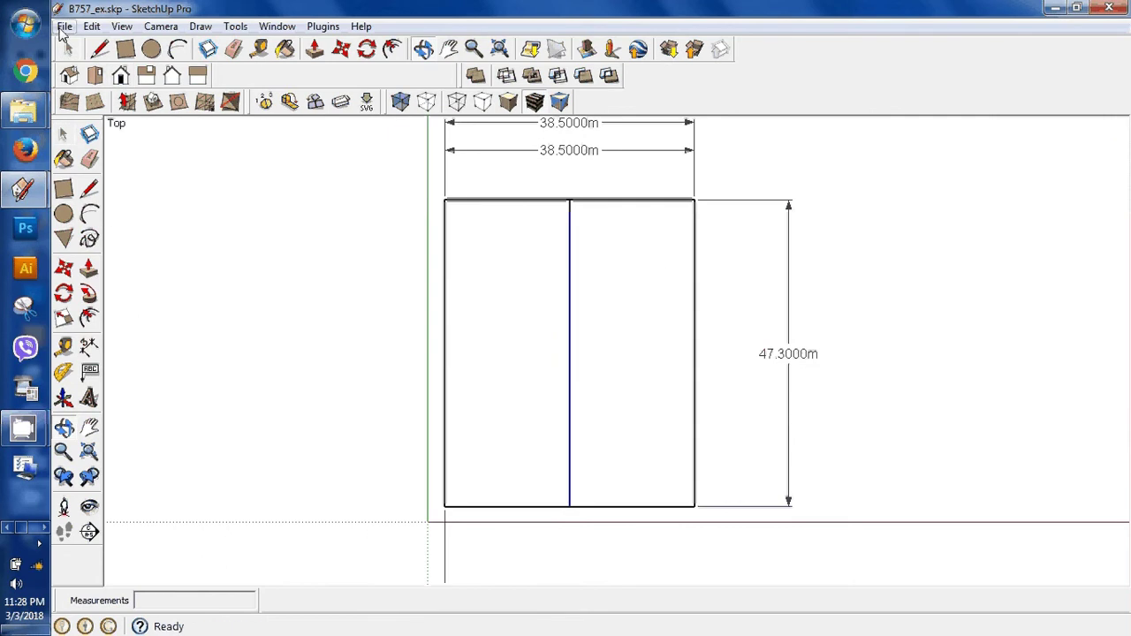
click(63, 27)
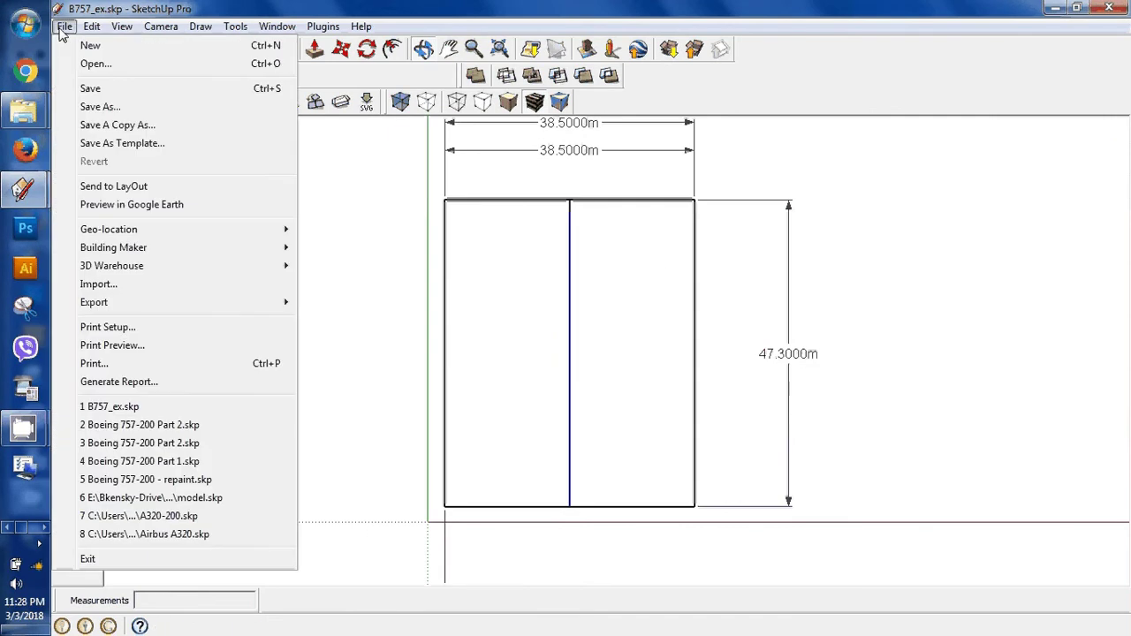
click(98, 284)
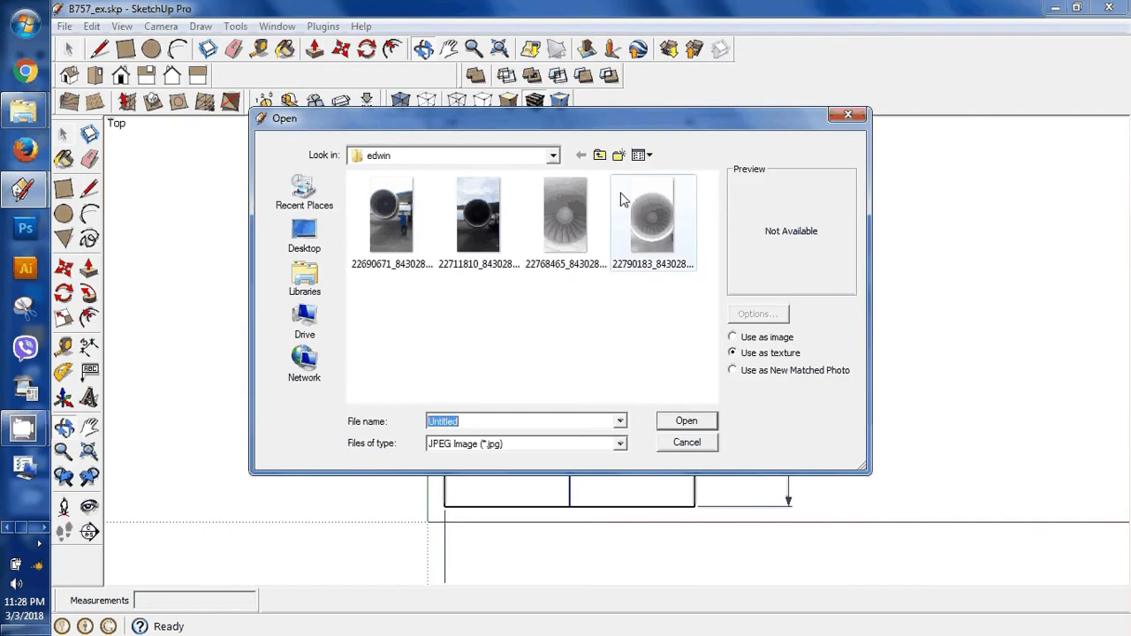
click(599, 155)
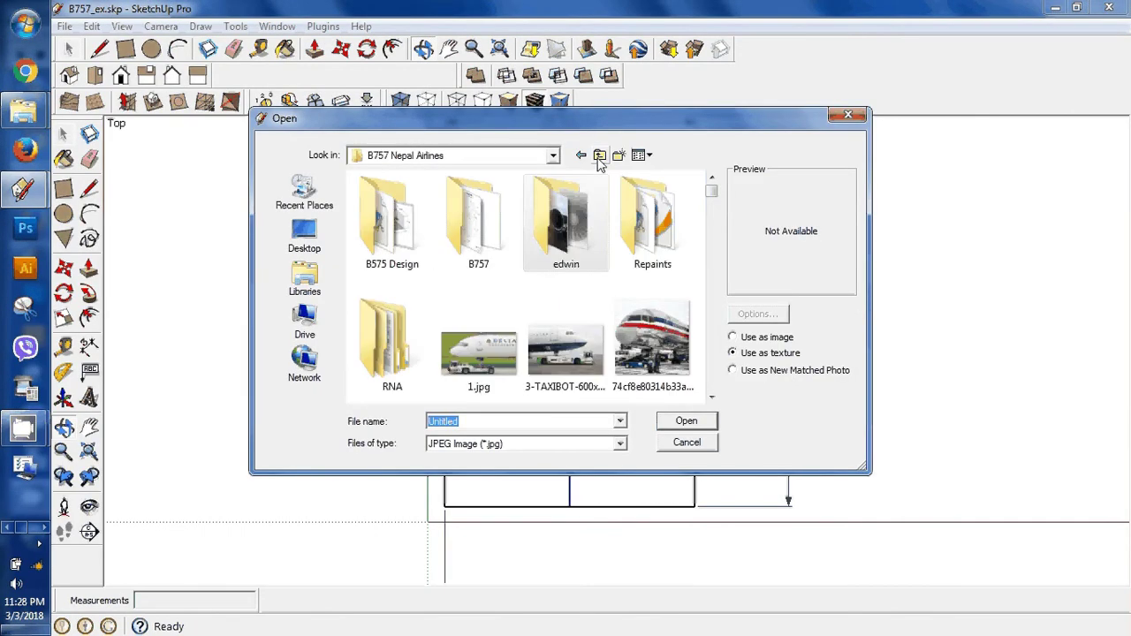
click(600, 156)
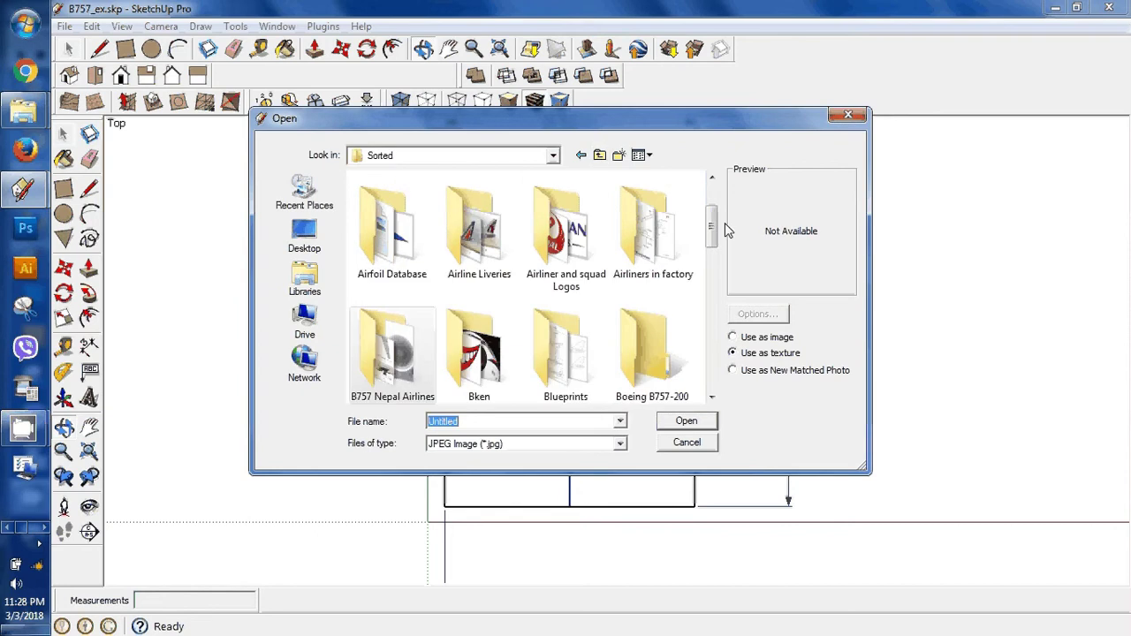
scroll(719, 237, down, 1)
scroll(718, 237, down, 1)
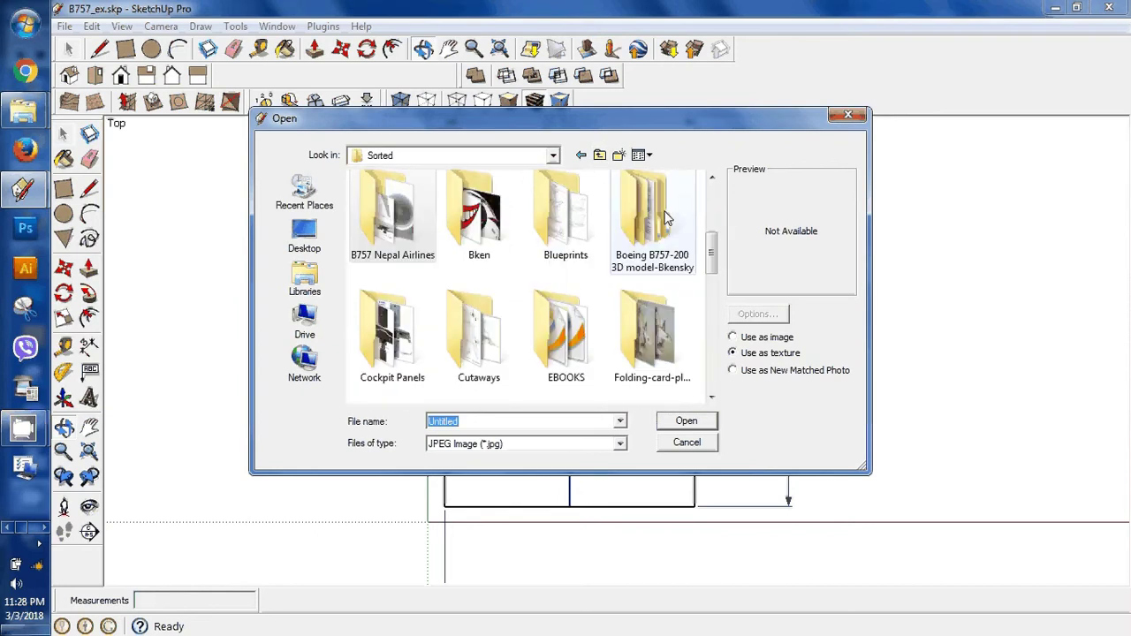
double_click(667, 218)
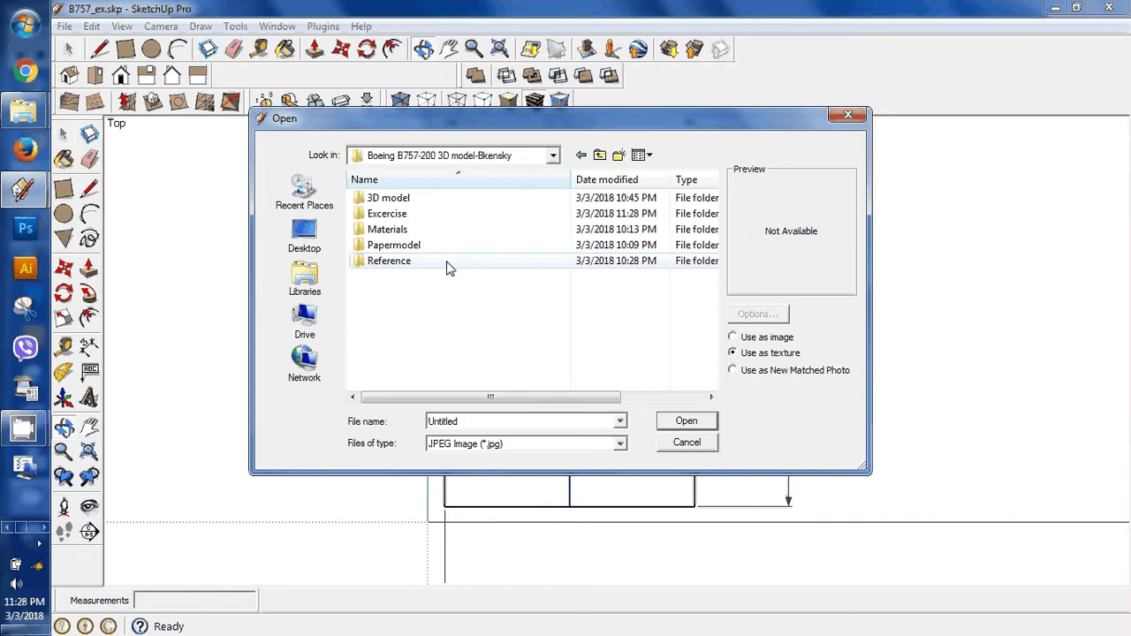
double_click(396, 230)
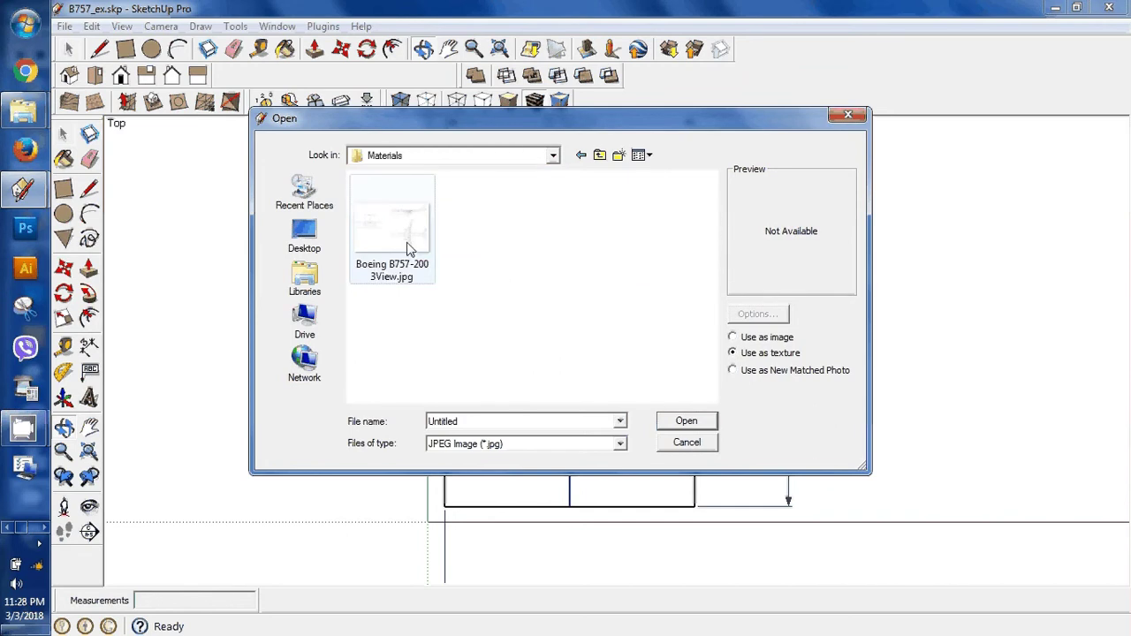
click(399, 244)
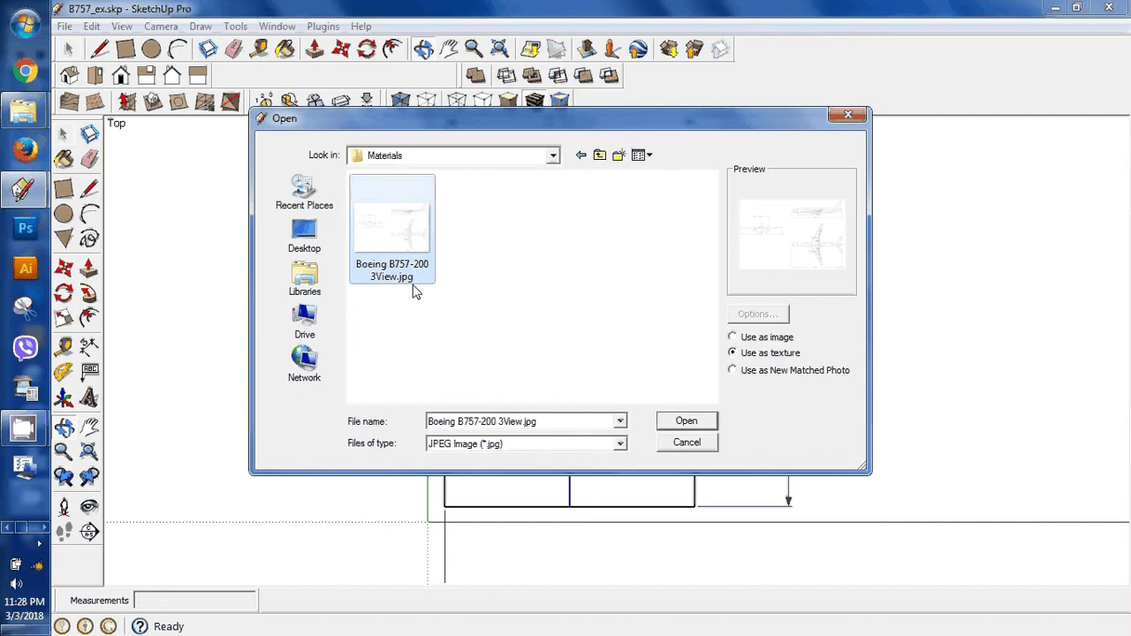
Import the three-view drawing as a texture and place it about 69.7 m wide on the floor half beside the side wall.
click(732, 337)
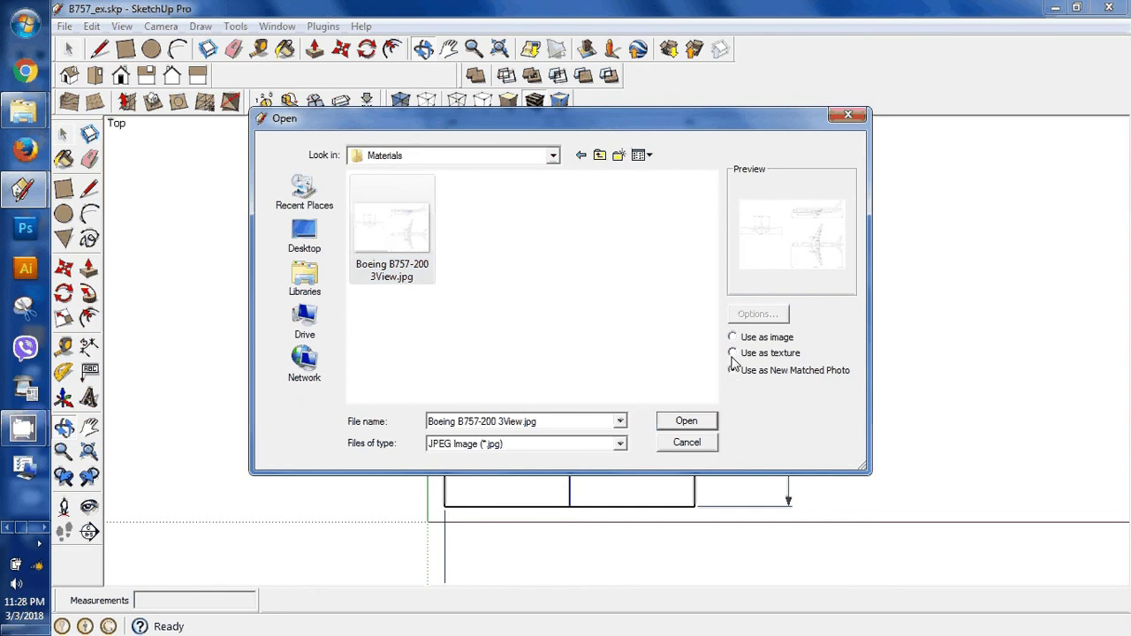
click(733, 338)
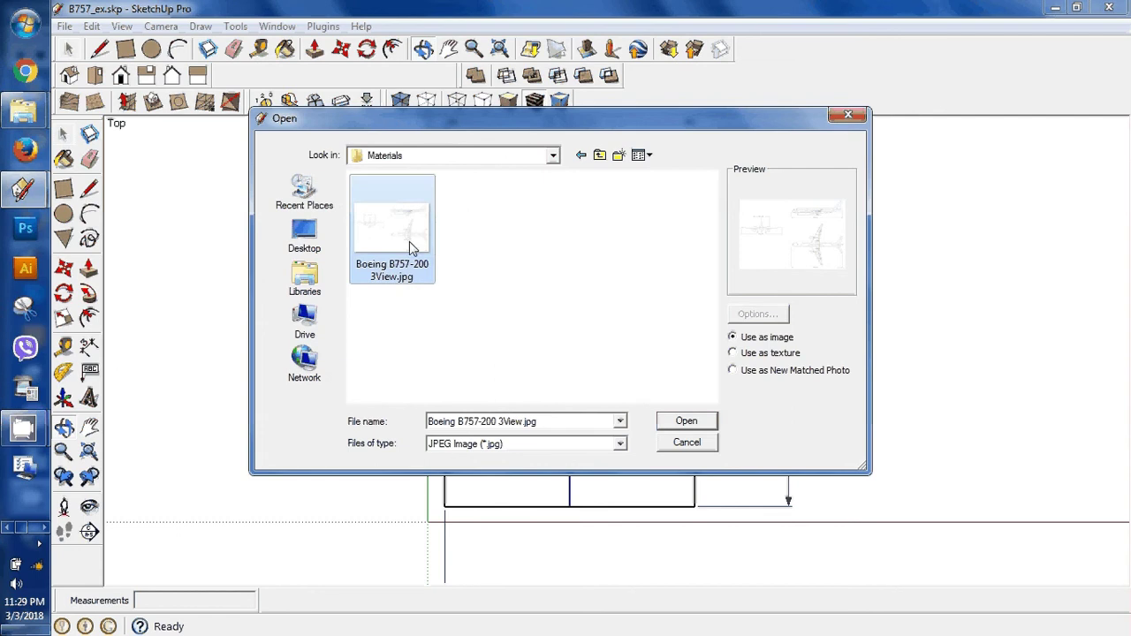
click(733, 372)
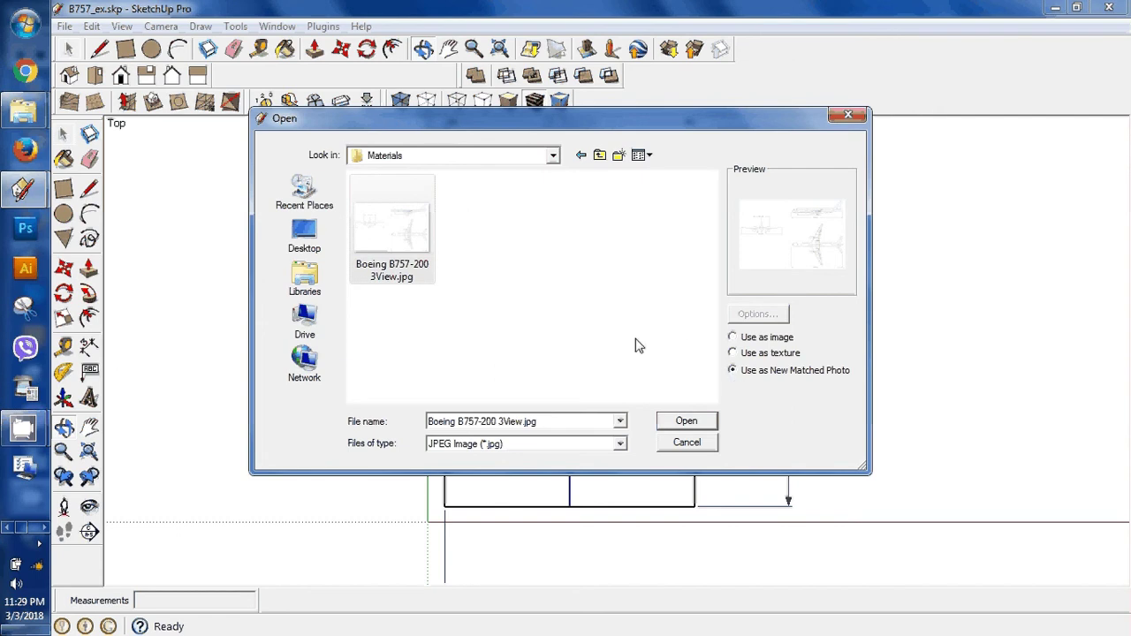
click(733, 353)
click(692, 424)
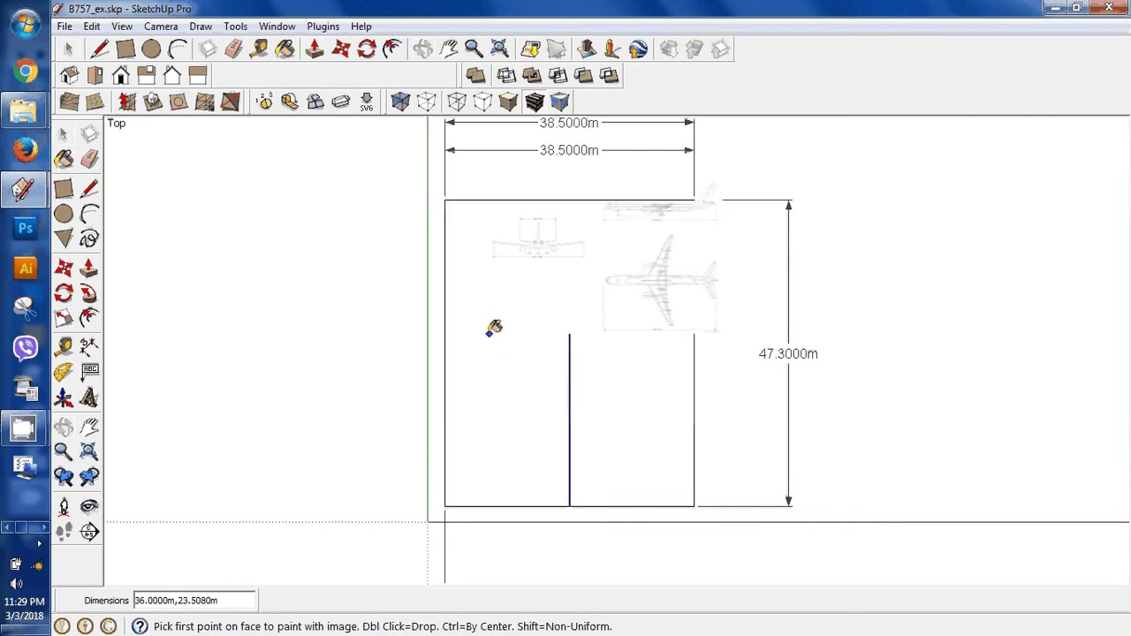
click(457, 214)
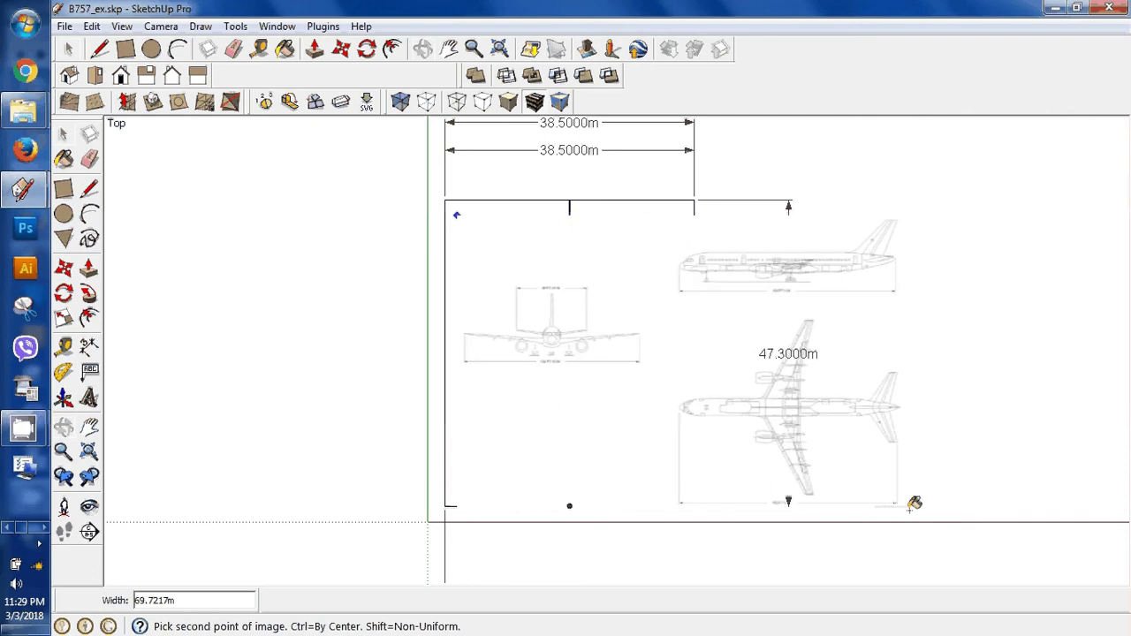
click(910, 507)
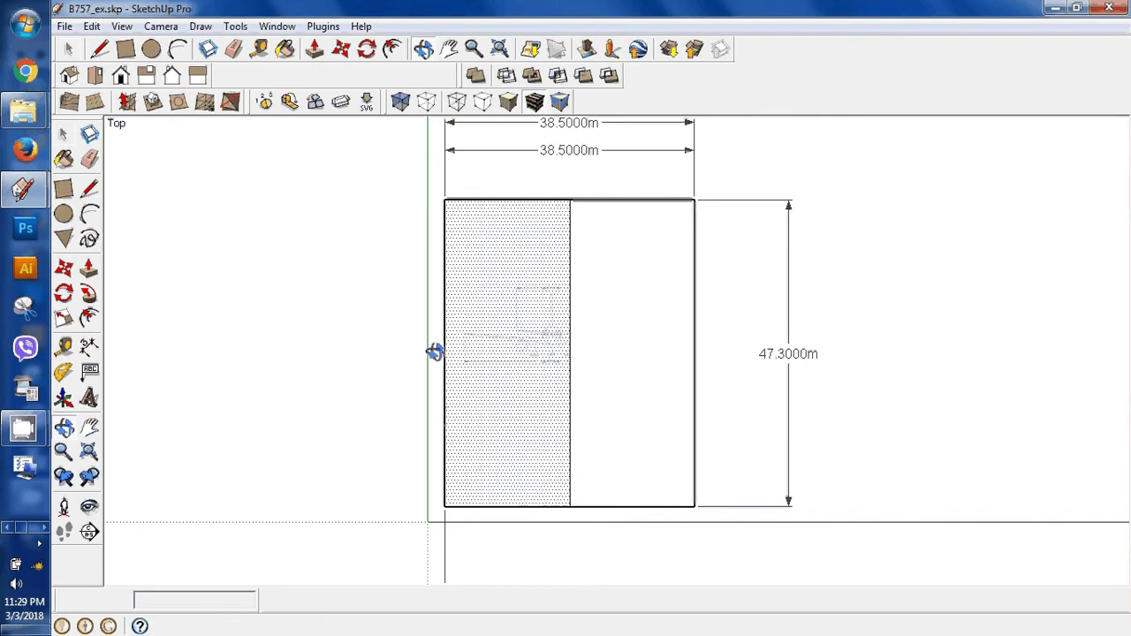
In the top view, select the textured floor half beside the side wall and start positioning its texture.
middle_drag(434, 352, 533, 354)
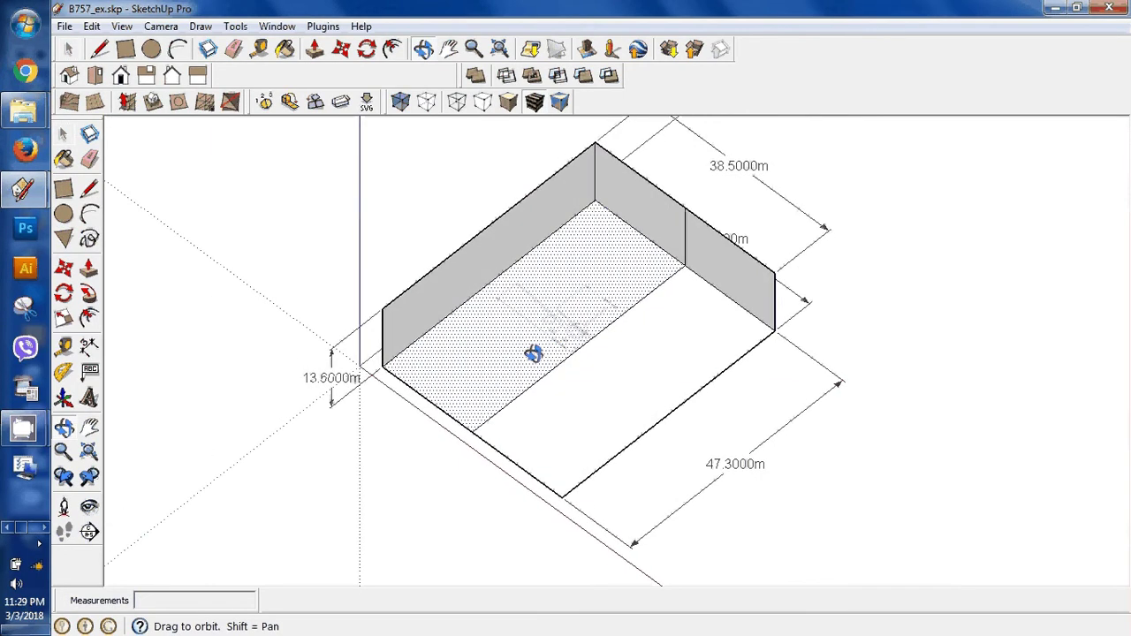
click(96, 76)
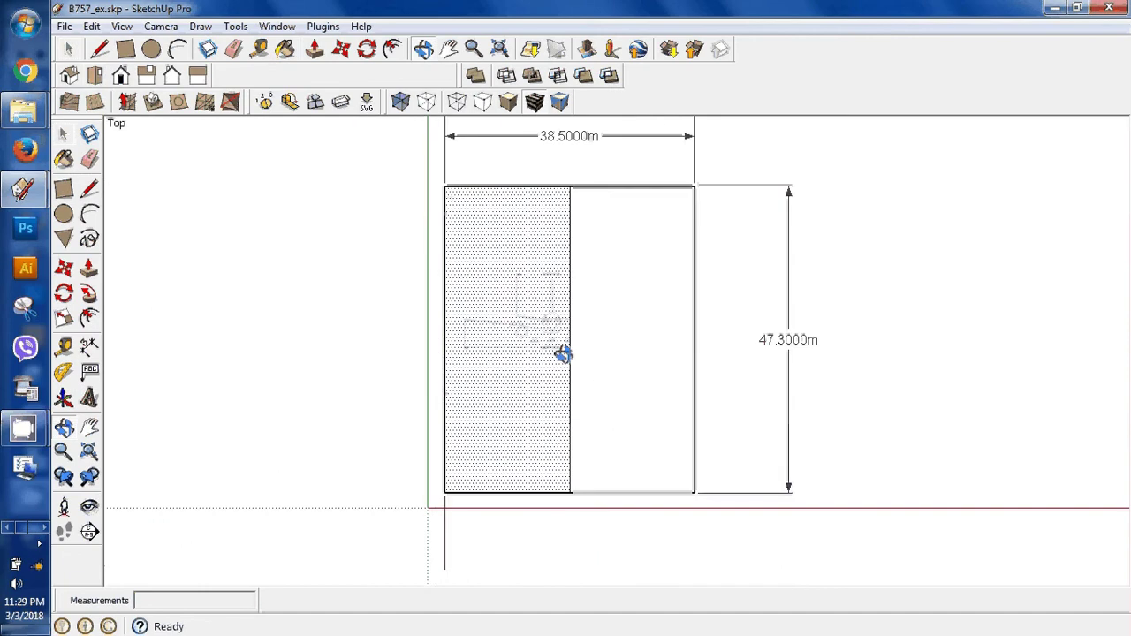
key(space)
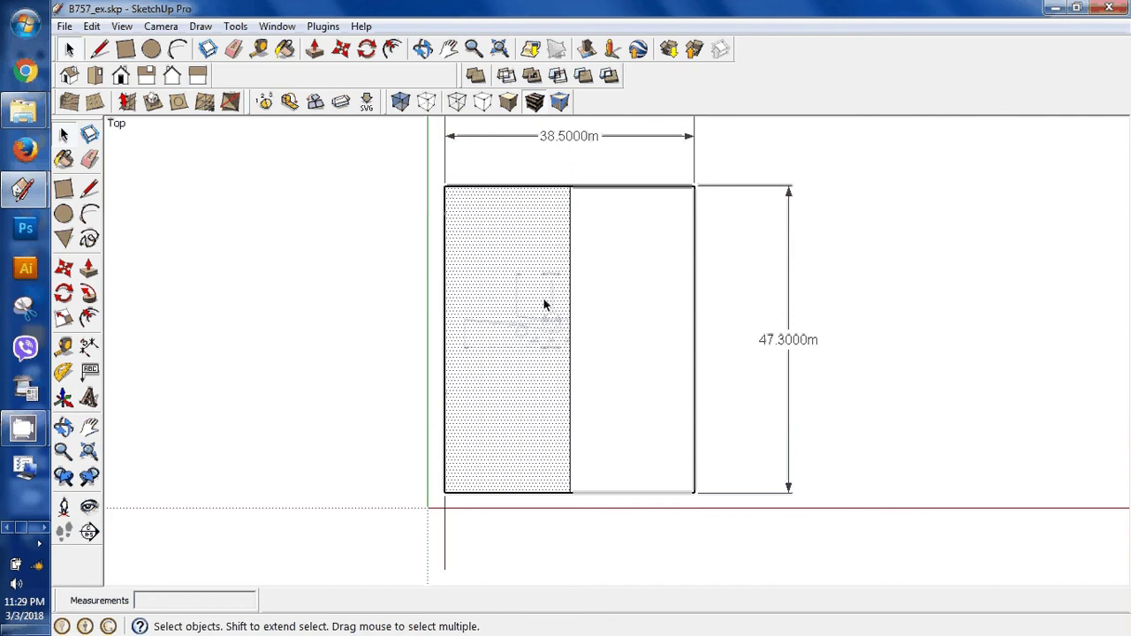
click(734, 512)
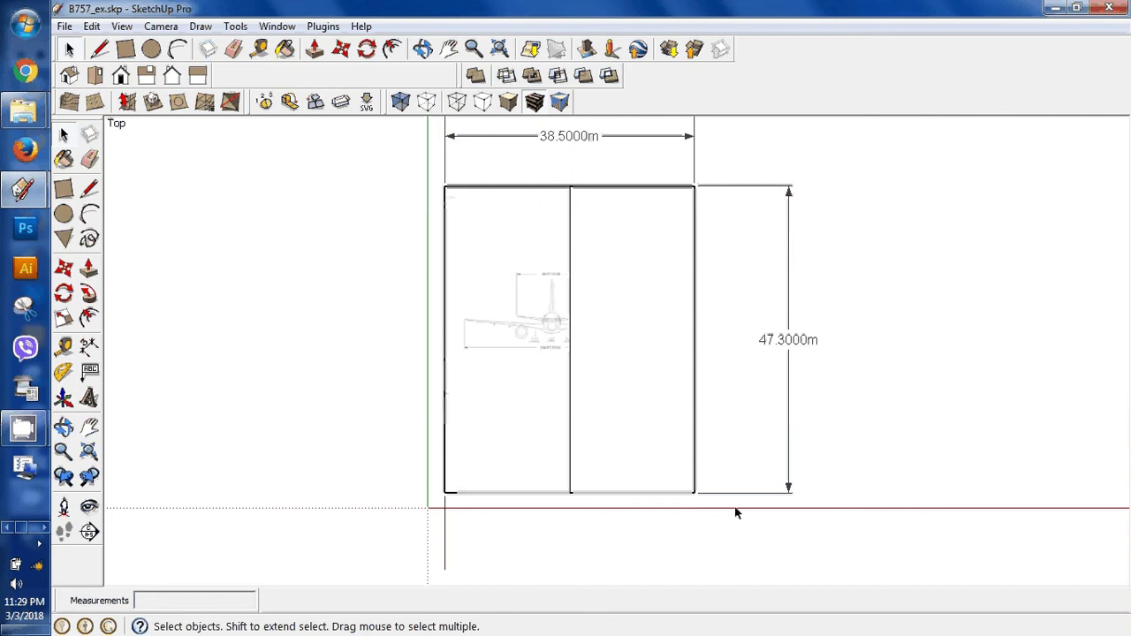
click(532, 337)
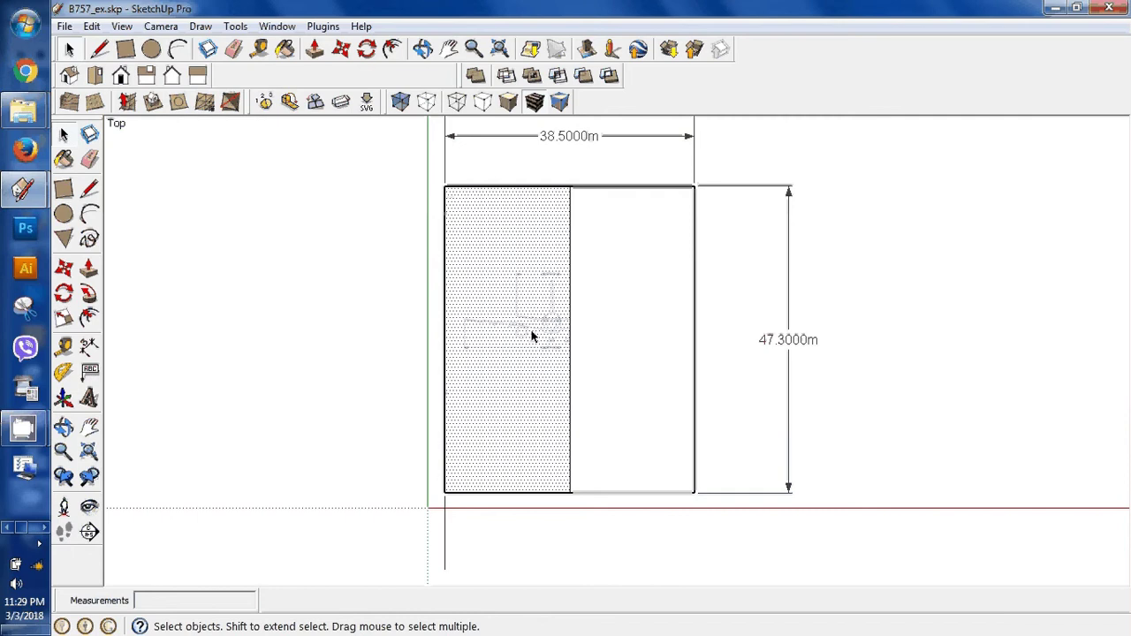
right_click(532, 336)
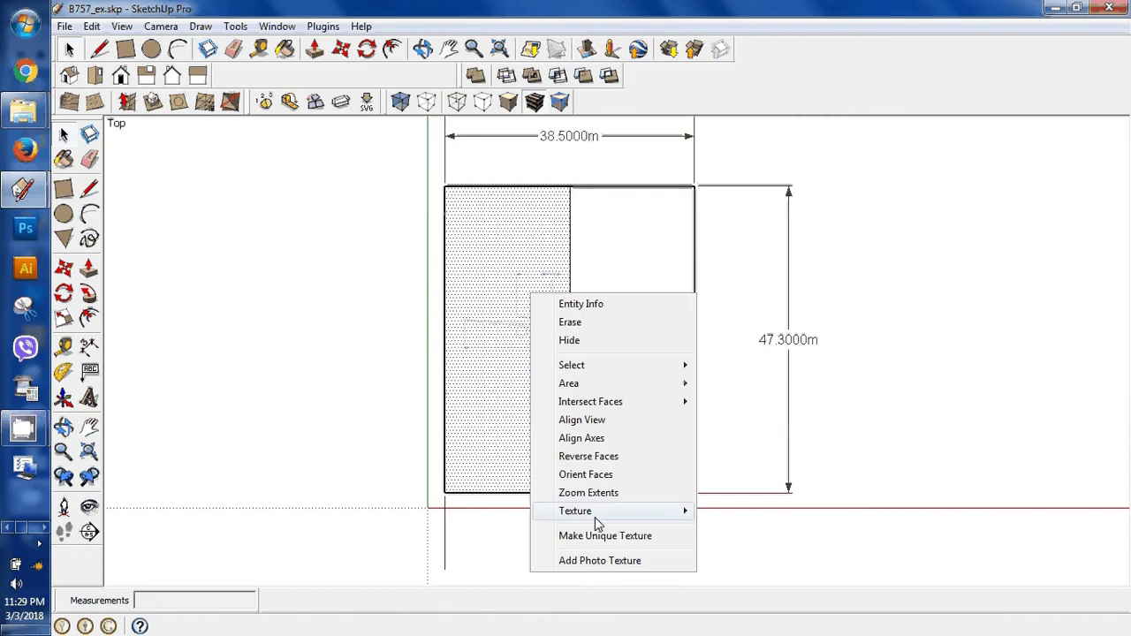
mouse_move(596, 519)
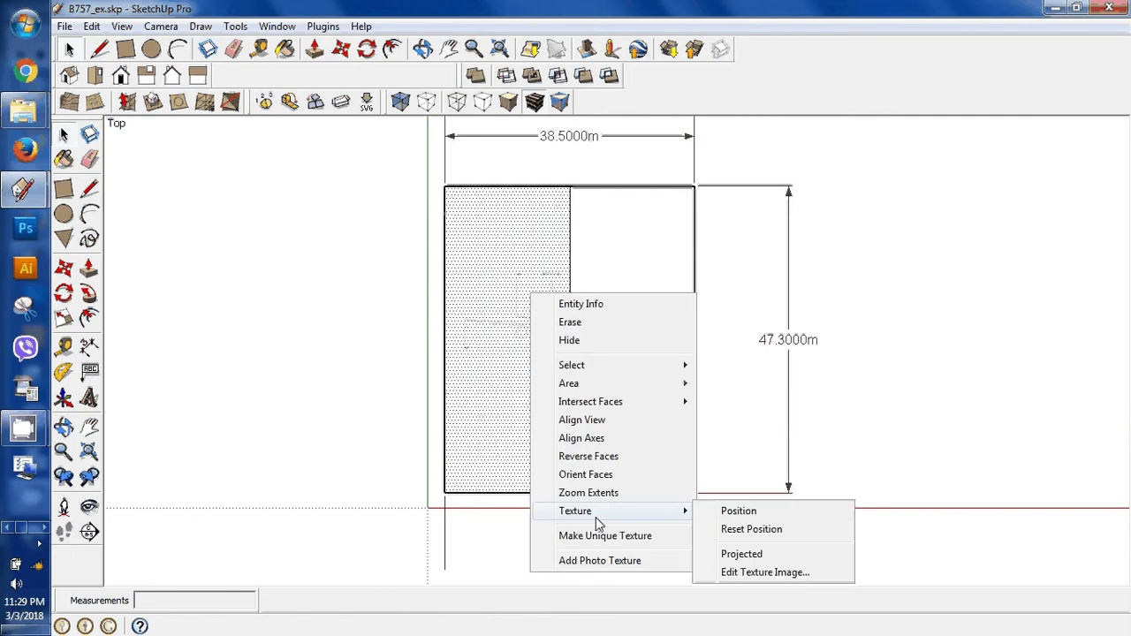
click(735, 515)
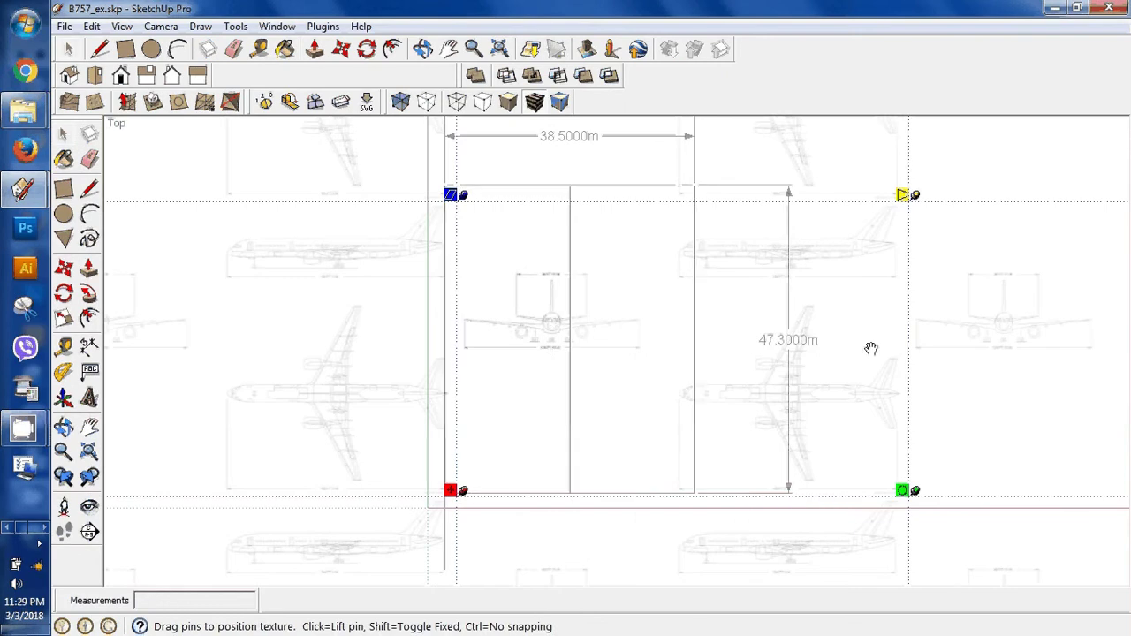
Shift the texture so the aircraft's plan view lies over the floor rectangle, roughly midway along its length.
drag(871, 349, 648, 351)
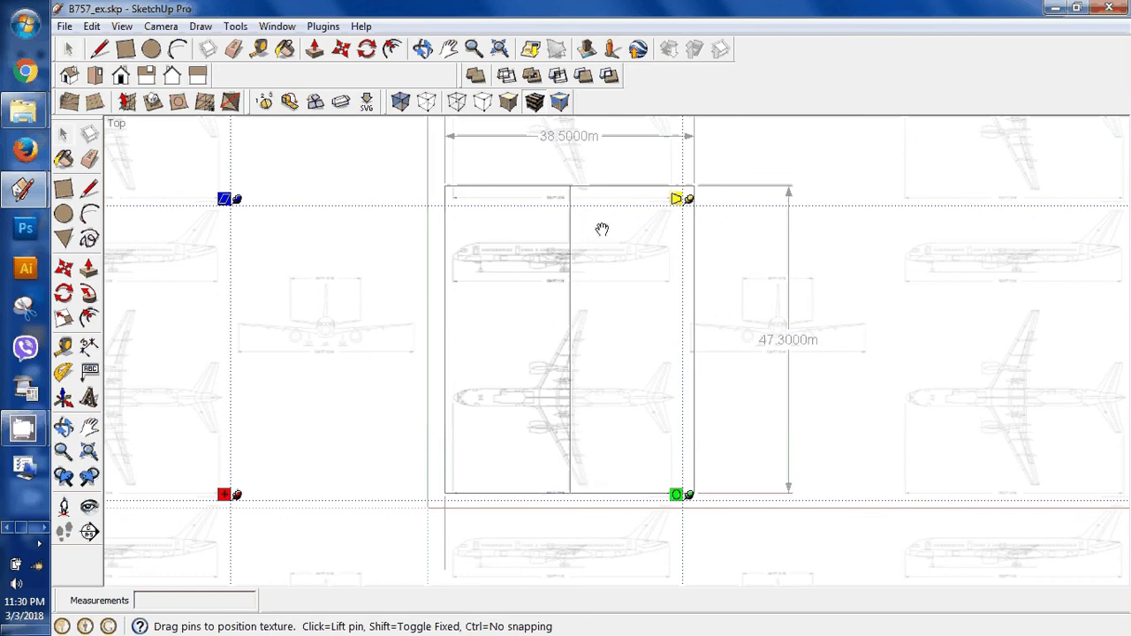
scroll(528, 413, up, 1)
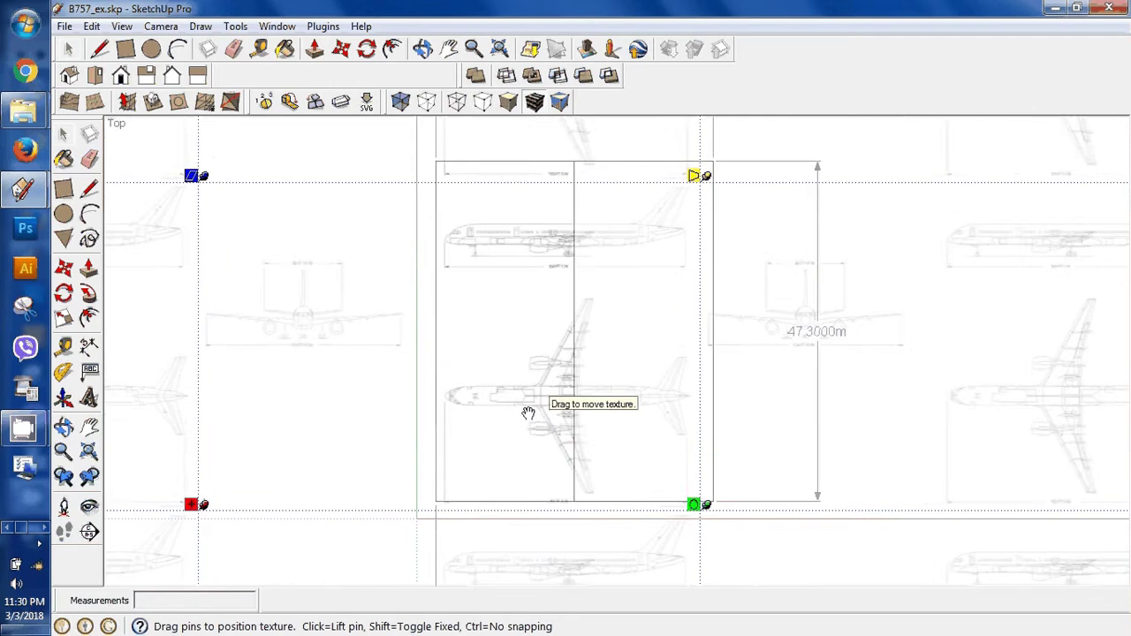
scroll(528, 413, up, 2)
scroll(559, 372, down, 2)
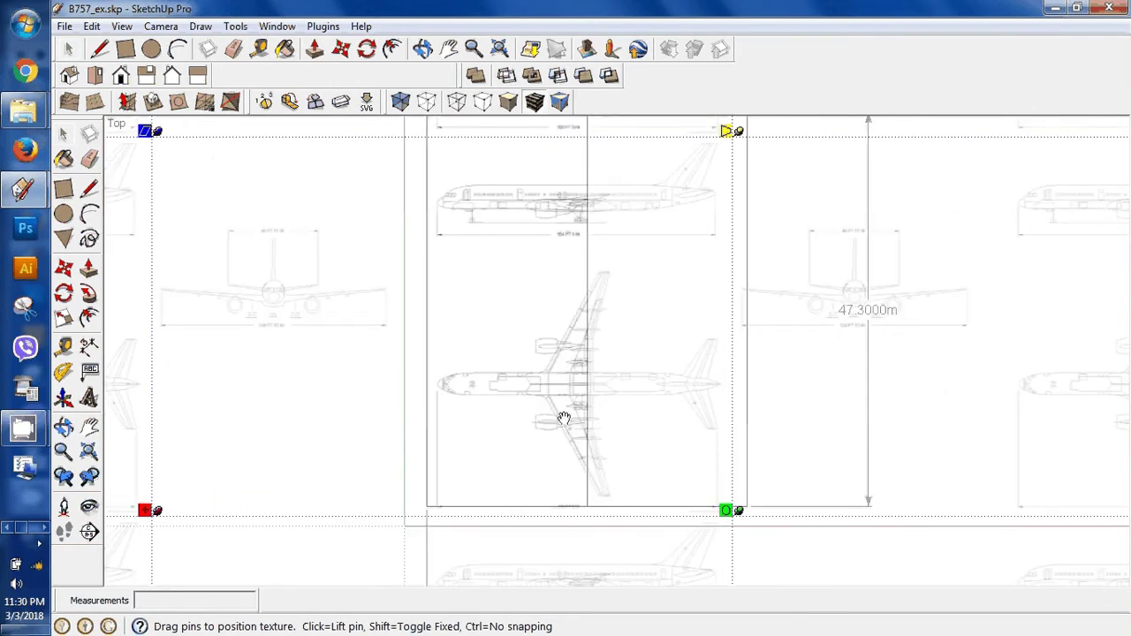
drag(564, 417, 572, 326)
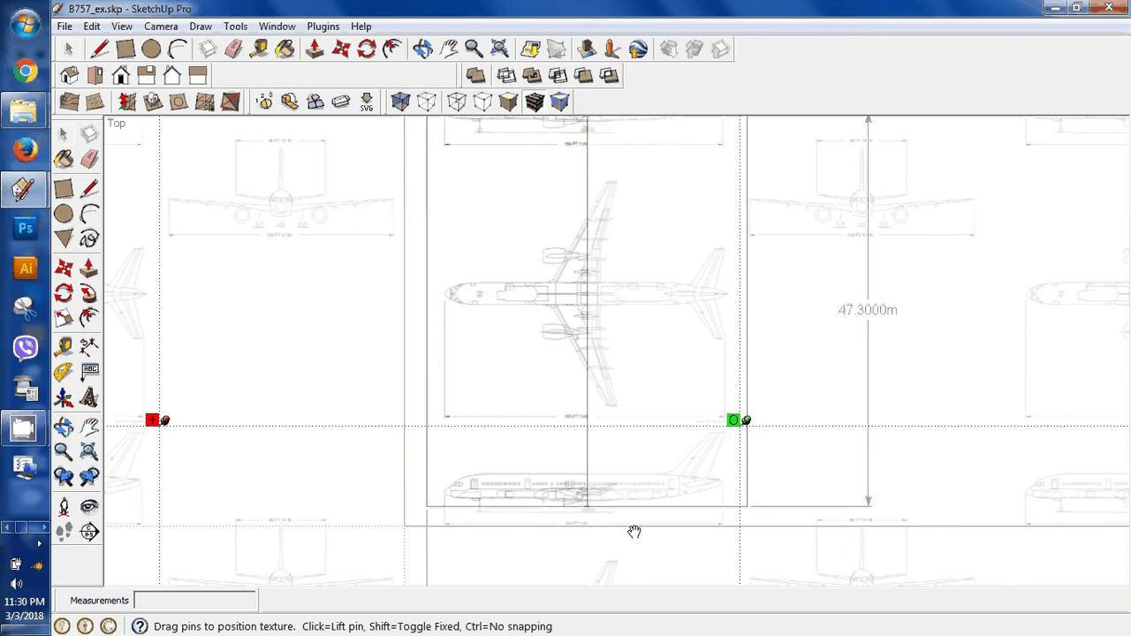
scroll(634, 532, down, 3)
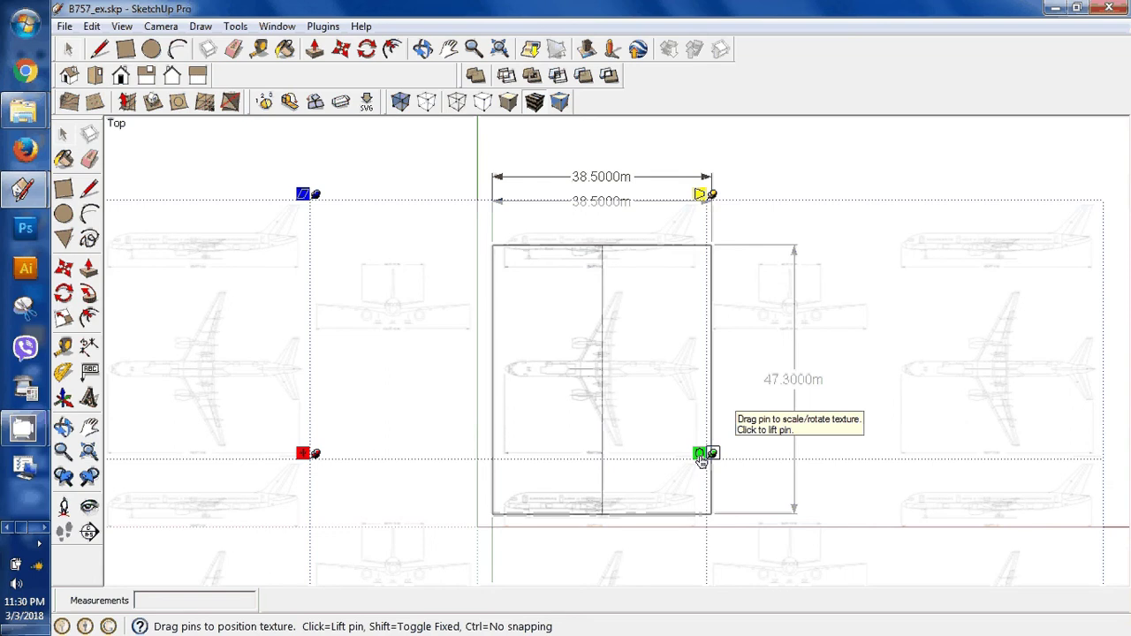
Rotate the texture 90° counterclockwise so the nose points to the floor's open short edge, and move the plan view onto the centre line.
drag(701, 461, 292, 155)
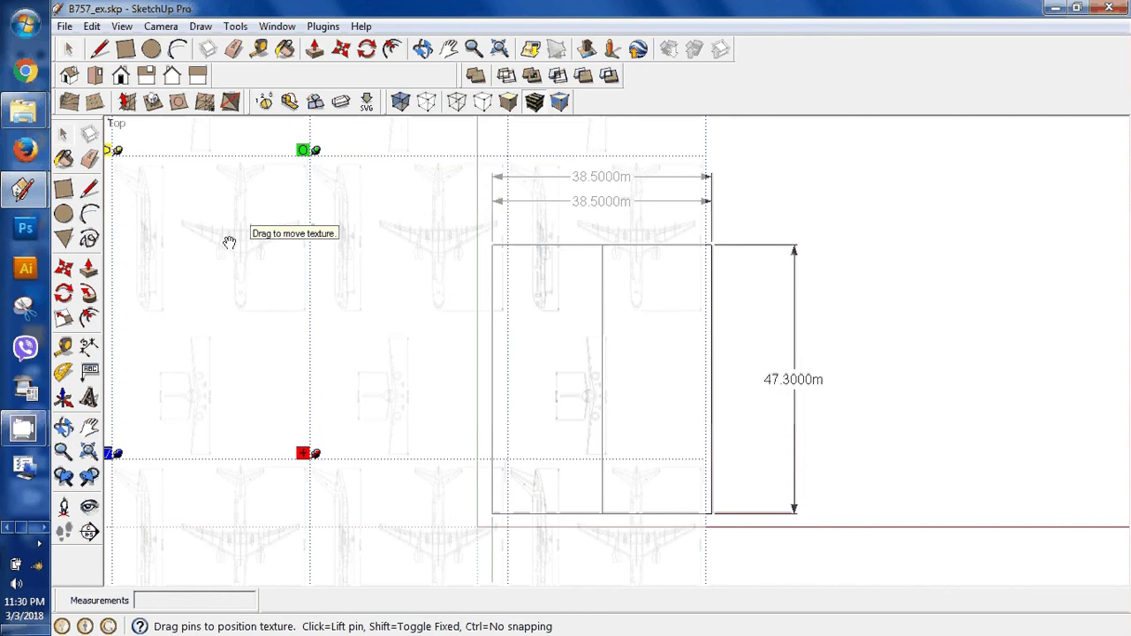
drag(229, 242, 592, 361)
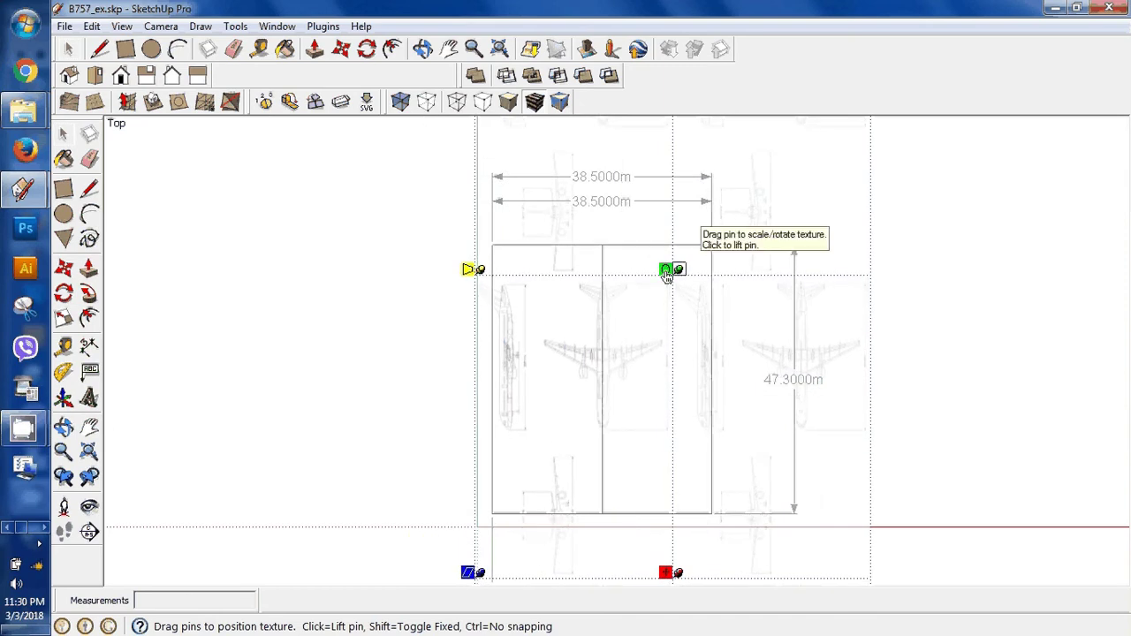
Scale up and shift the texture until the plan view fills the 38.5 by 47.3 m floor, with the fuselage on the centre line.
drag(667, 275, 675, 149)
drag(675, 148, 676, 129)
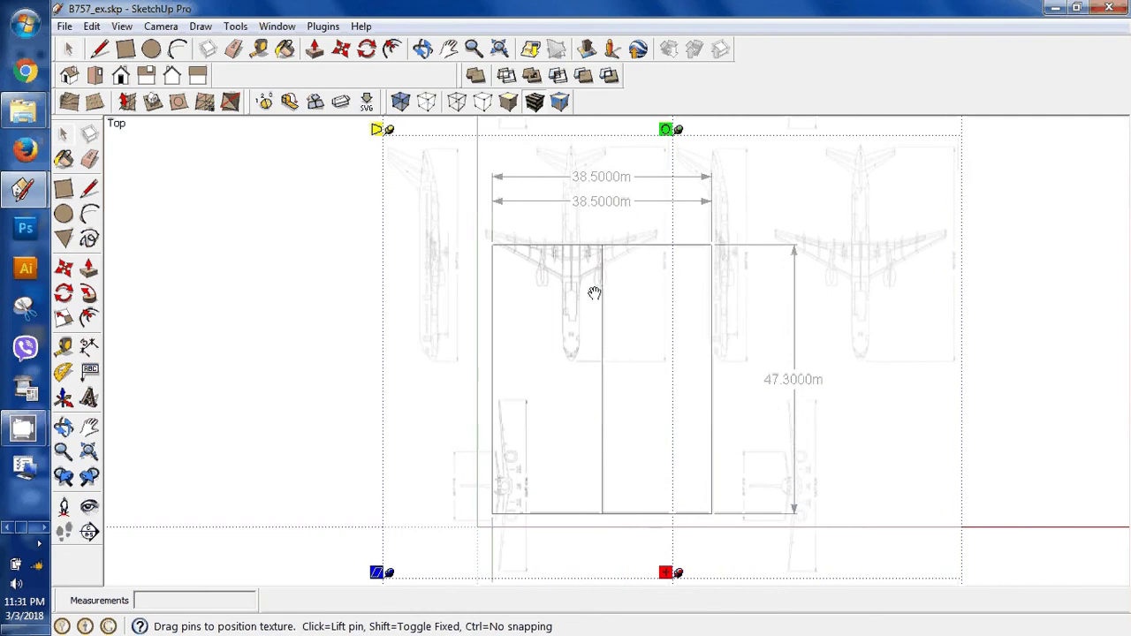
drag(593, 295, 627, 411)
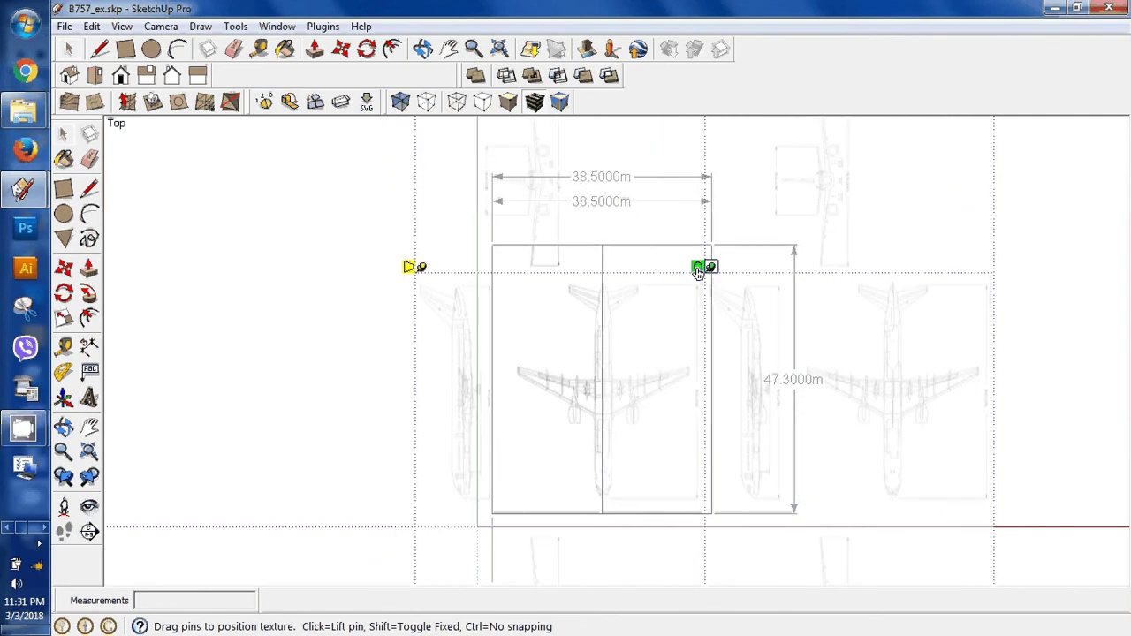
drag(698, 272, 695, 135)
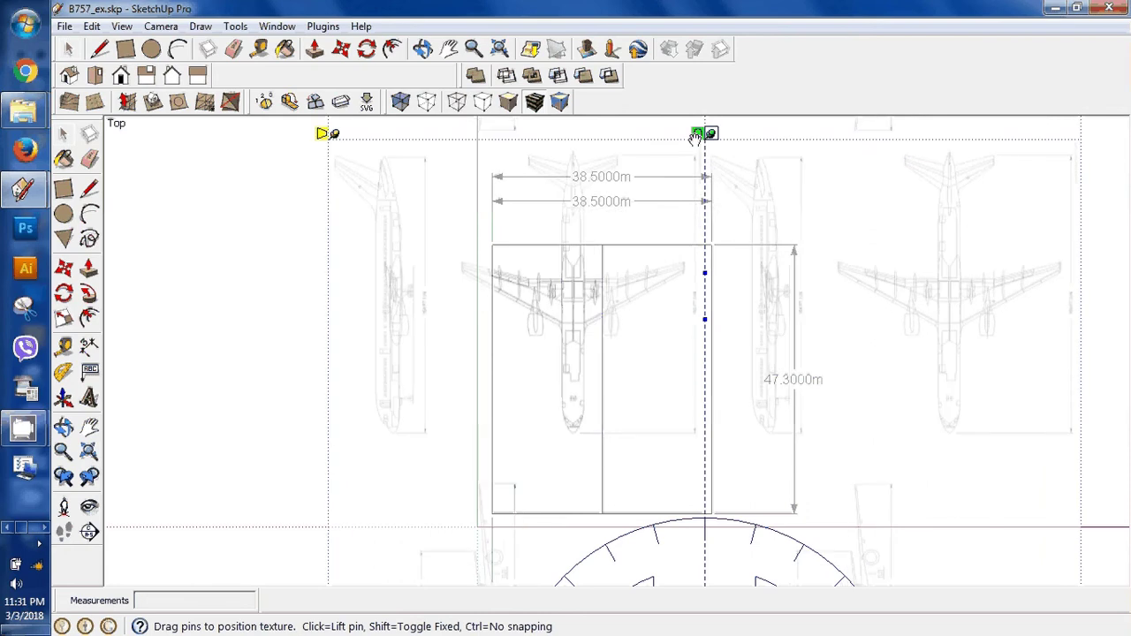
drag(576, 326, 602, 412)
mouse_move(725, 218)
mouse_down()
mouse_move(724, 238)
mouse_move(723, 228)
mouse_up()
drag(619, 408, 617, 409)
Check the nose and tail tips against the floor's short edges and centre line up close, and finish the texture positioning.
scroll(603, 539, up, 1)
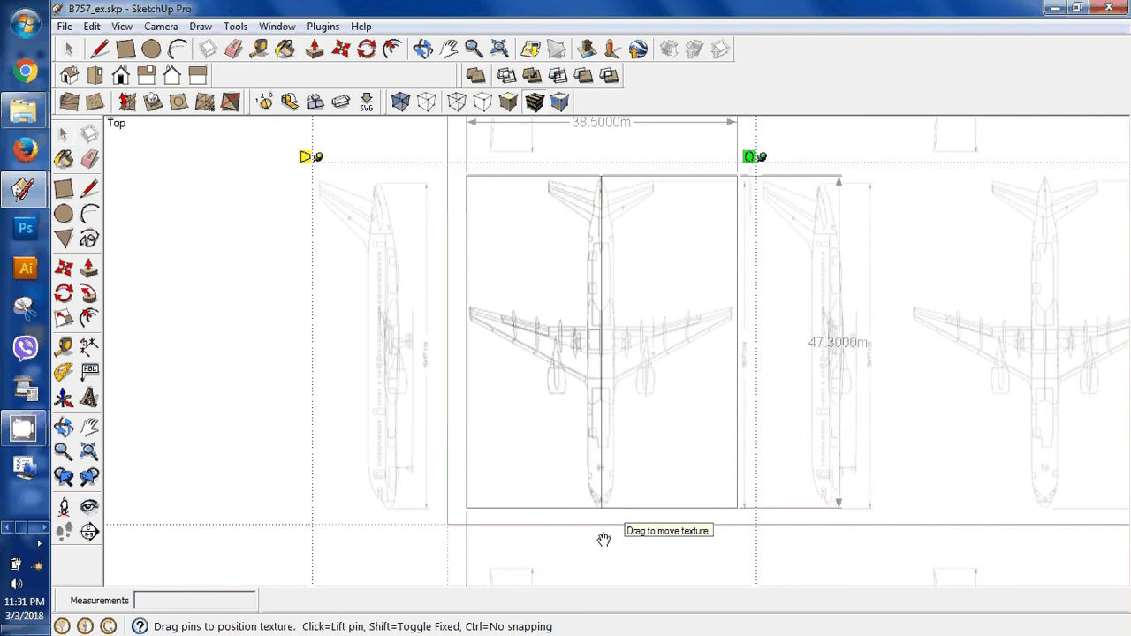
scroll(606, 485, up, 3)
scroll(605, 482, up, 3)
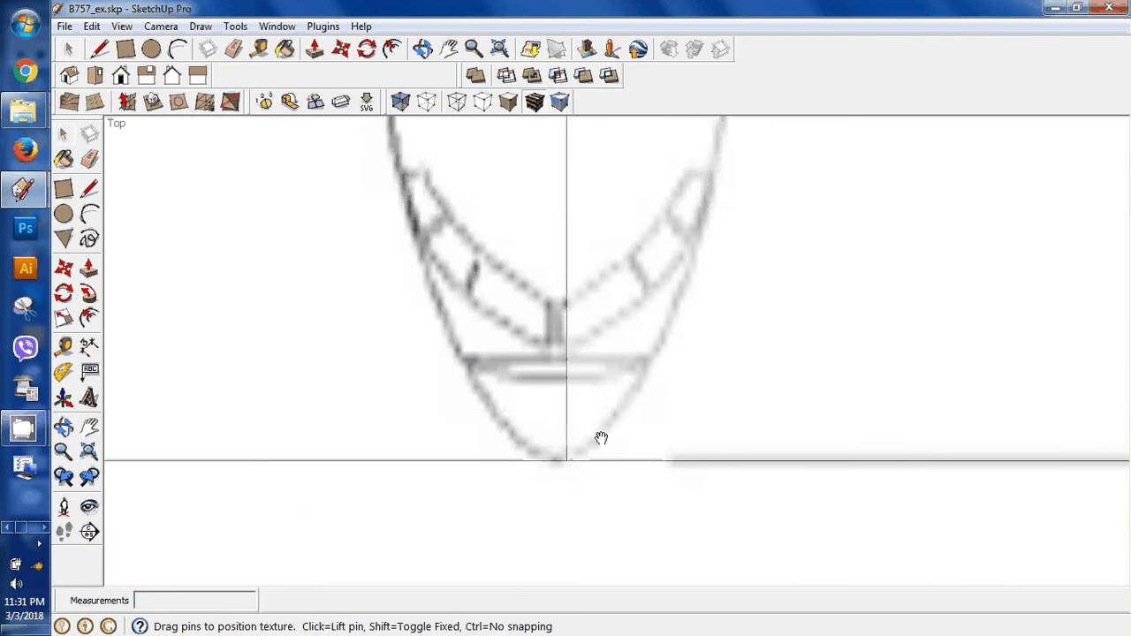
scroll(601, 439, up, 2)
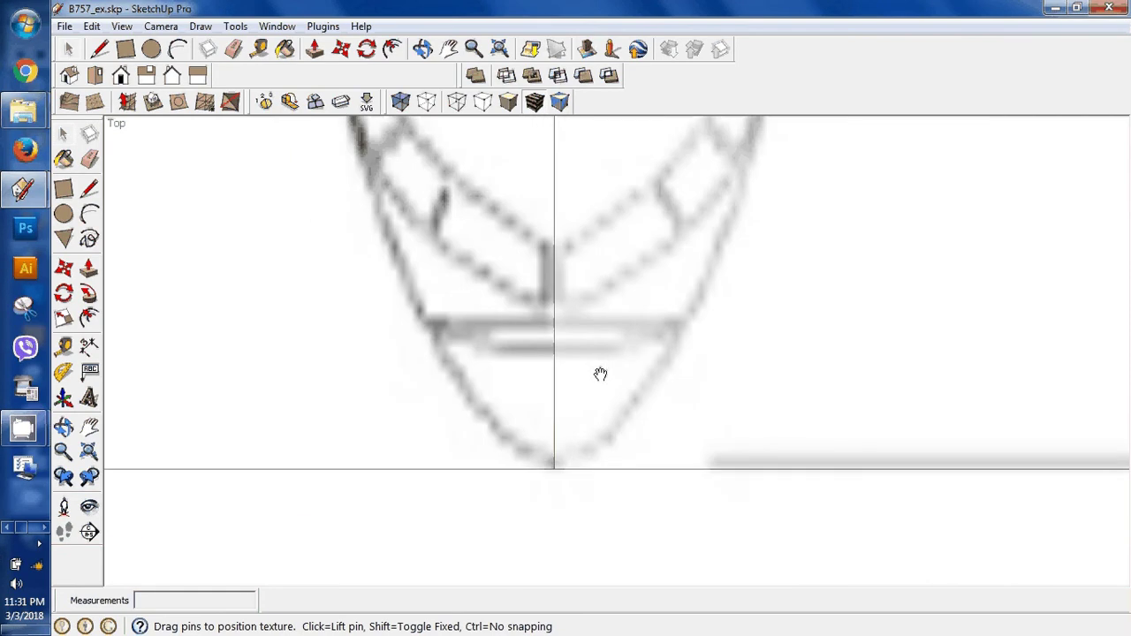
scroll(632, 479, down, 2)
scroll(632, 479, down, 4)
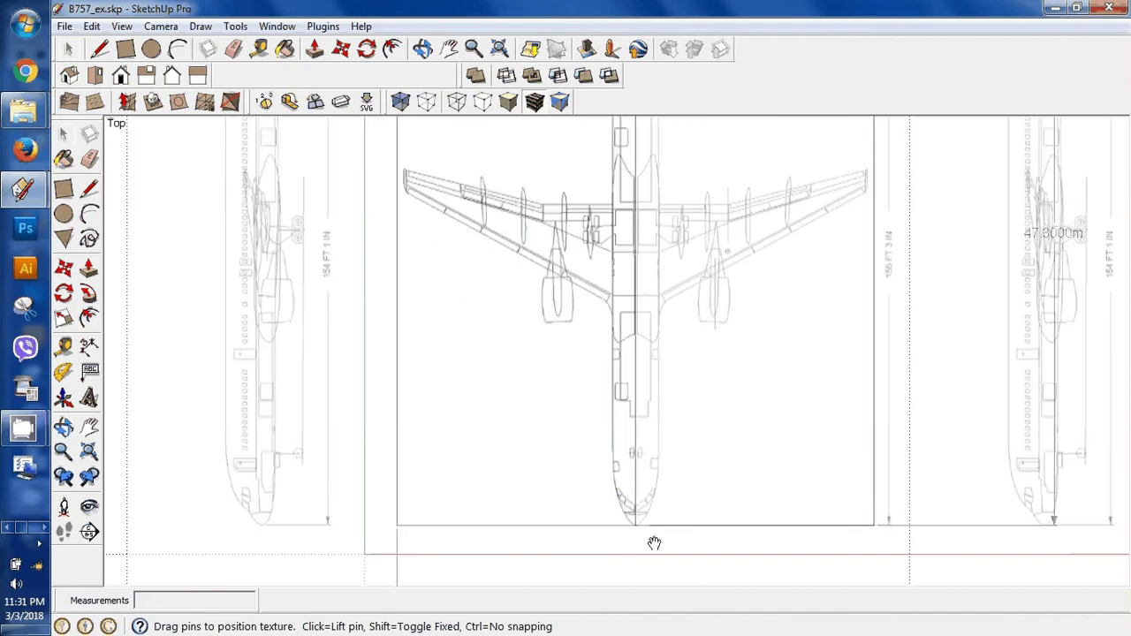
scroll(653, 346, down, 2)
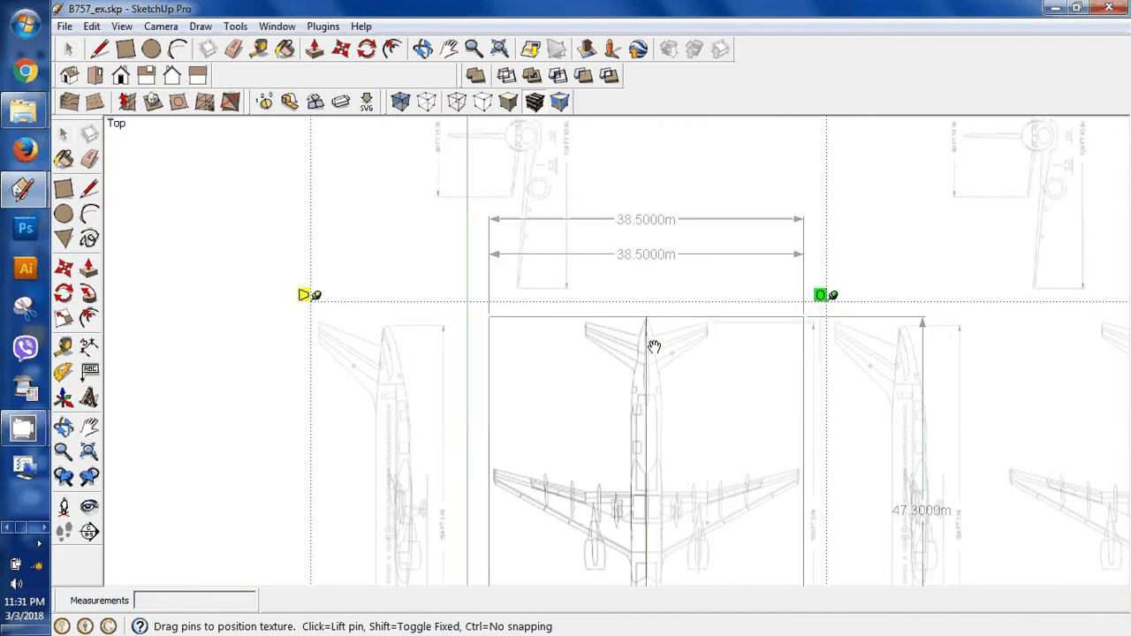
scroll(640, 288, up, 5)
scroll(622, 294, up, 2)
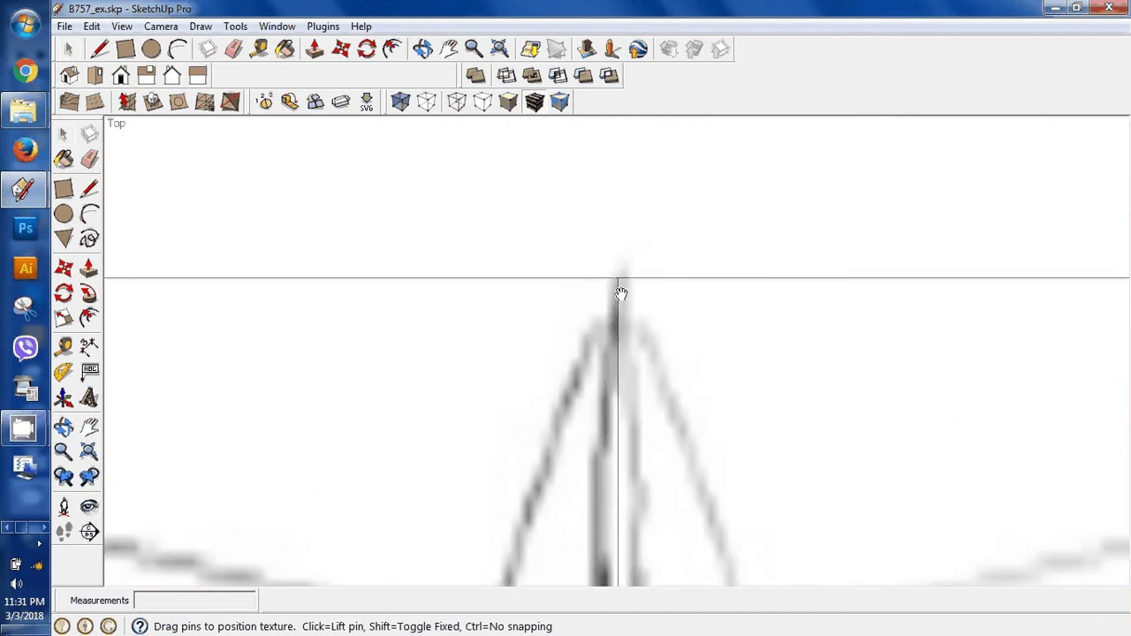
scroll(665, 365, down, 3)
scroll(665, 365, down, 3)
right_click(694, 426)
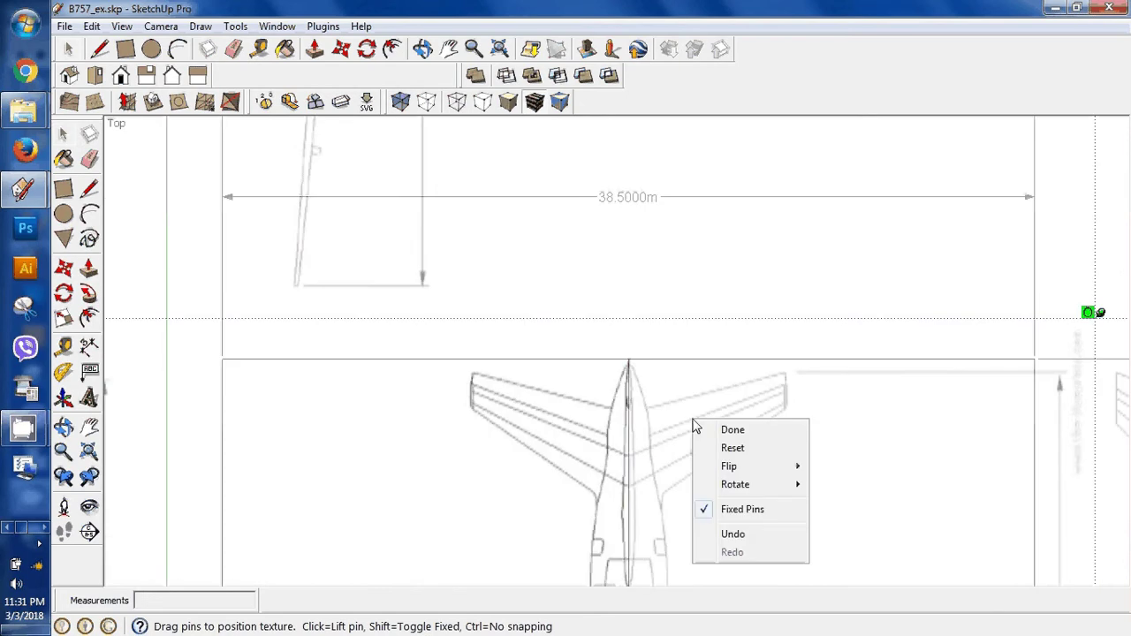
click(733, 429)
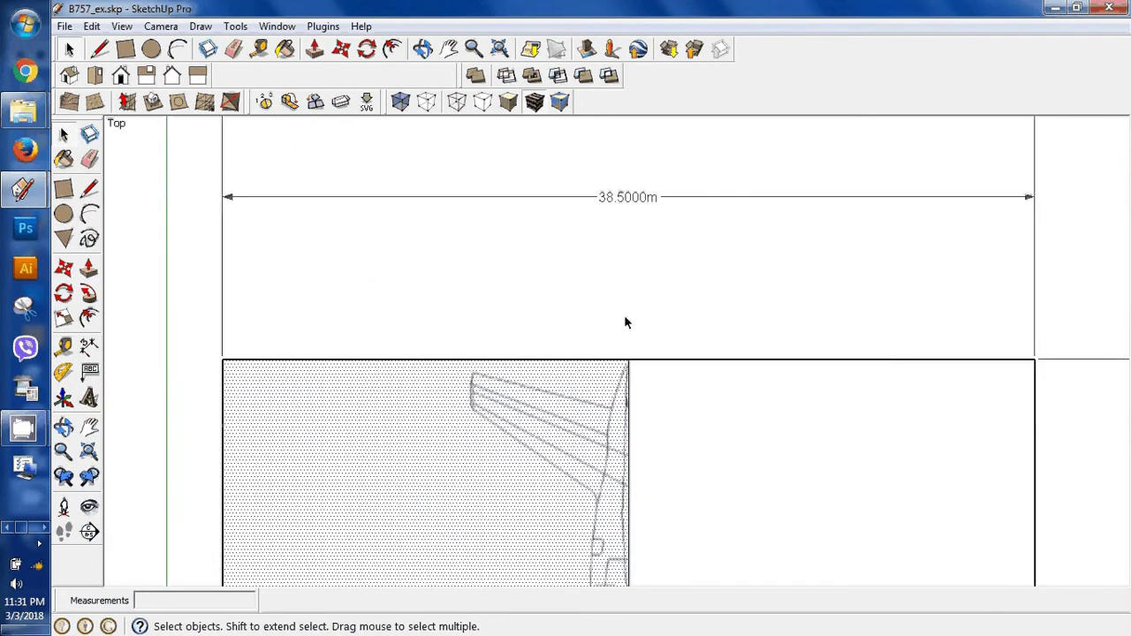
Inspect the positioned plan view on the floor half from the top and from an angled view of the box.
scroll(624, 322, down, 5)
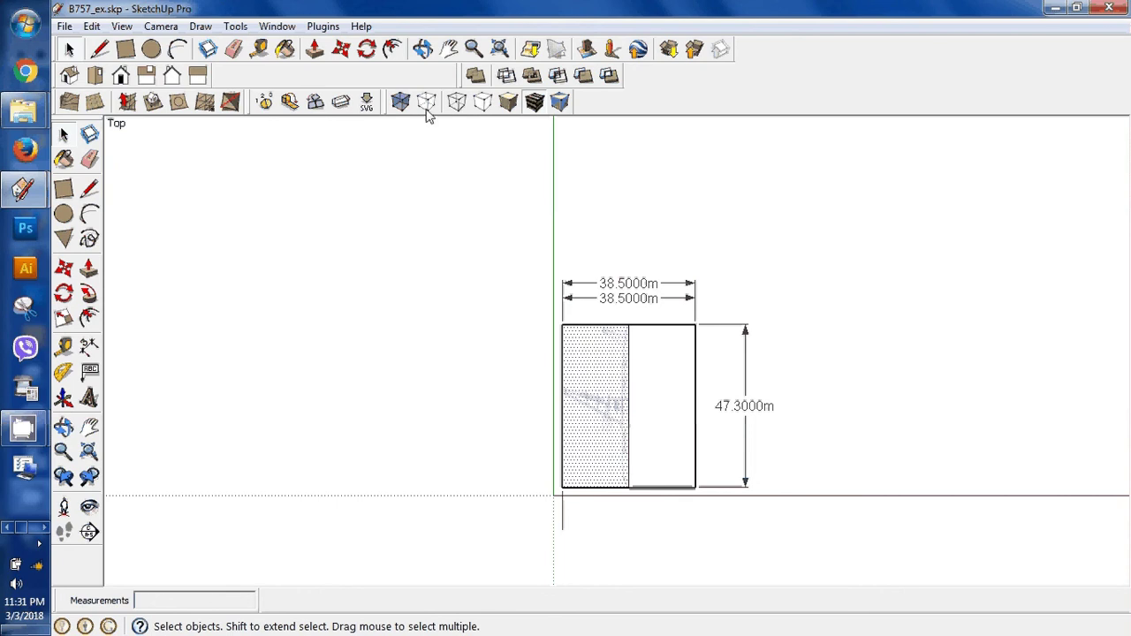
key(o)
drag(467, 151, 619, 340)
scroll(553, 391, up, 5)
click(97, 76)
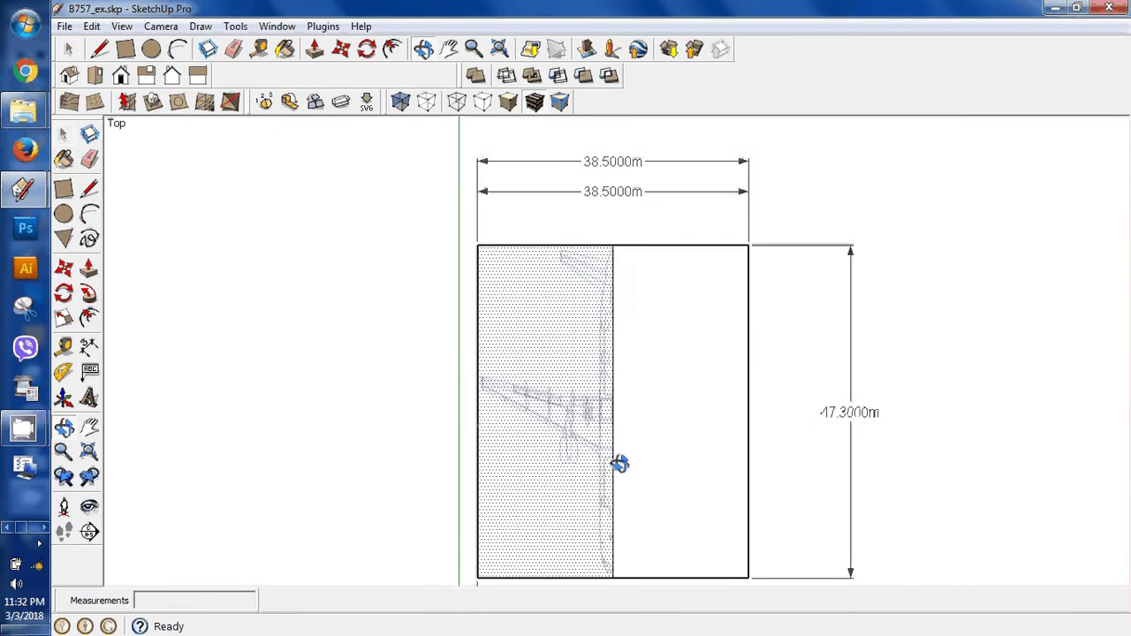
drag(619, 464, 492, 408)
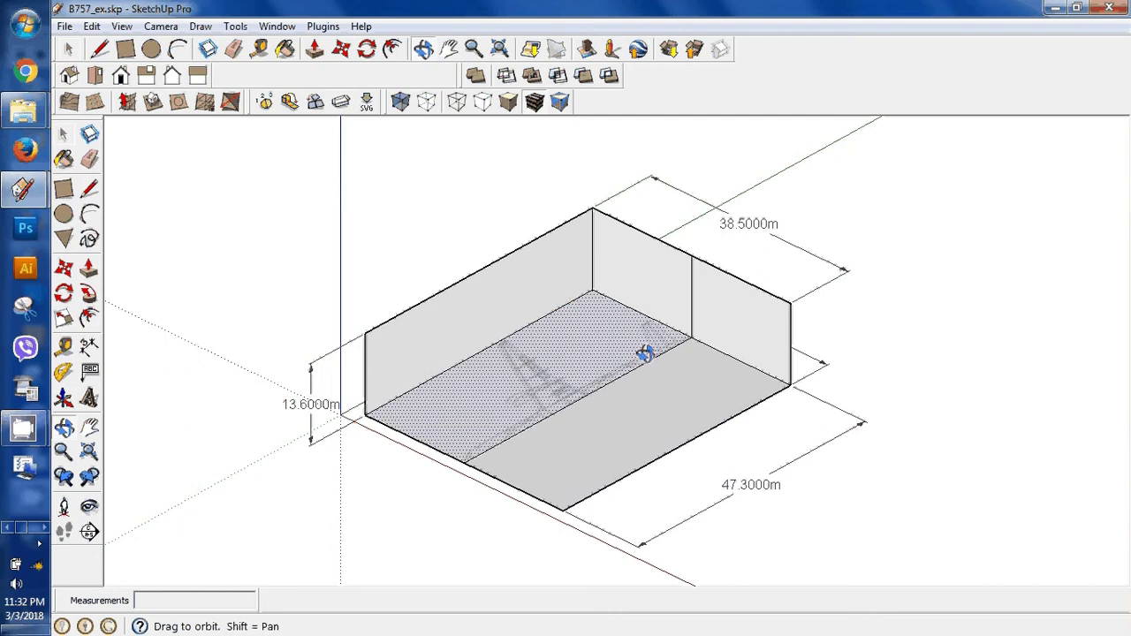
drag(609, 386, 527, 421)
scroll(530, 430, up, 7)
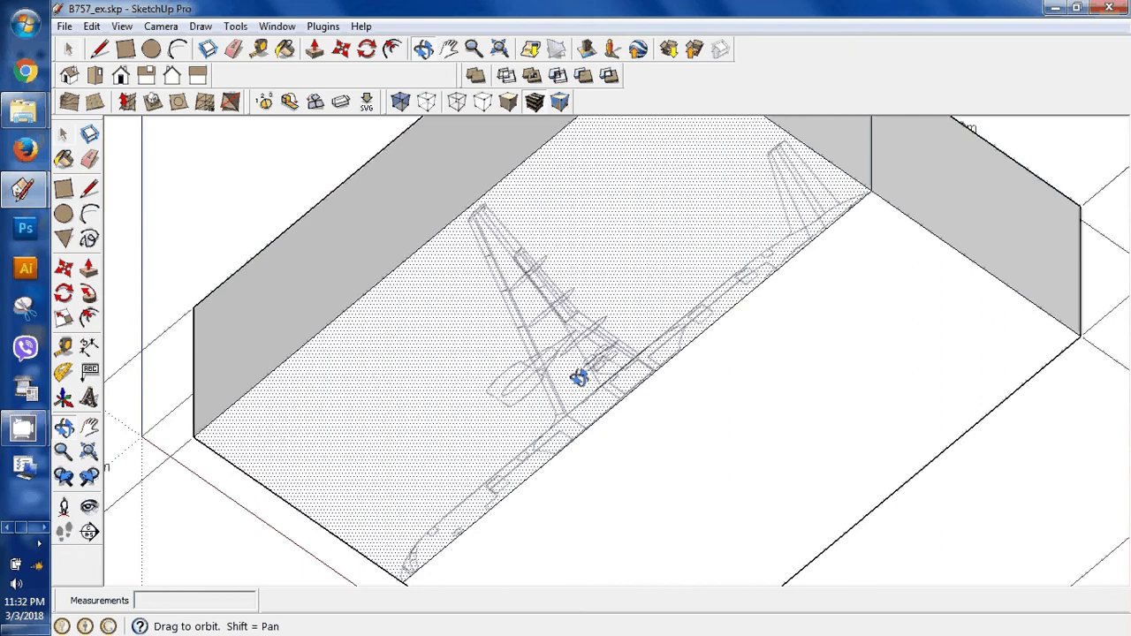
scroll(579, 377, down, 4)
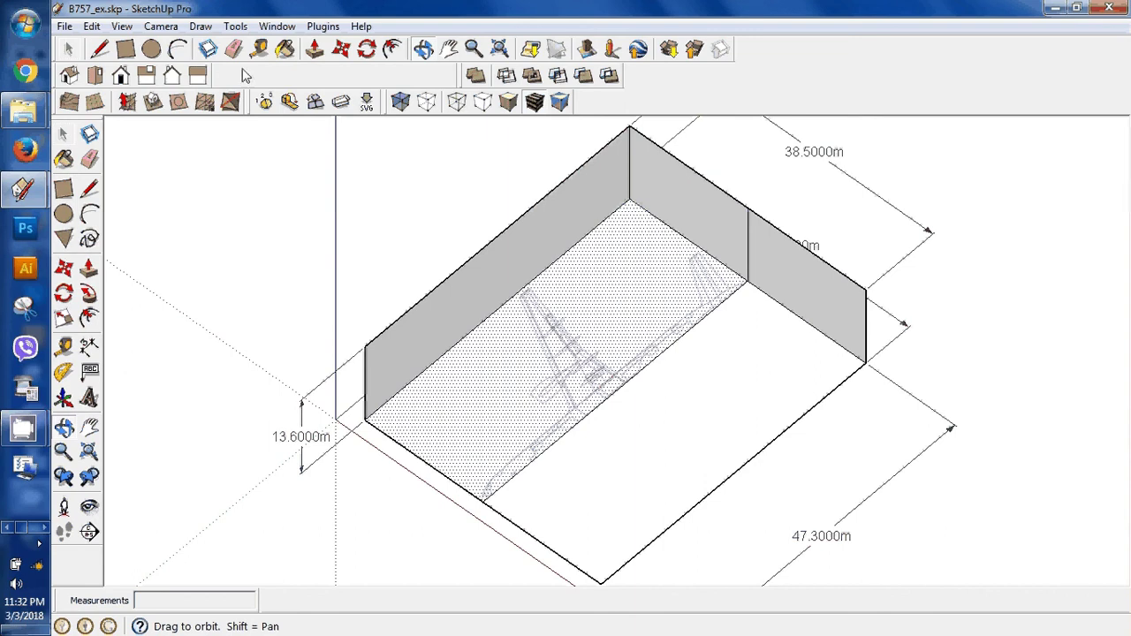
Sample the Boeing B757-200 3View texture from the floor and paint it onto the other floor half and the end wall's half beside the side wall.
click(285, 51)
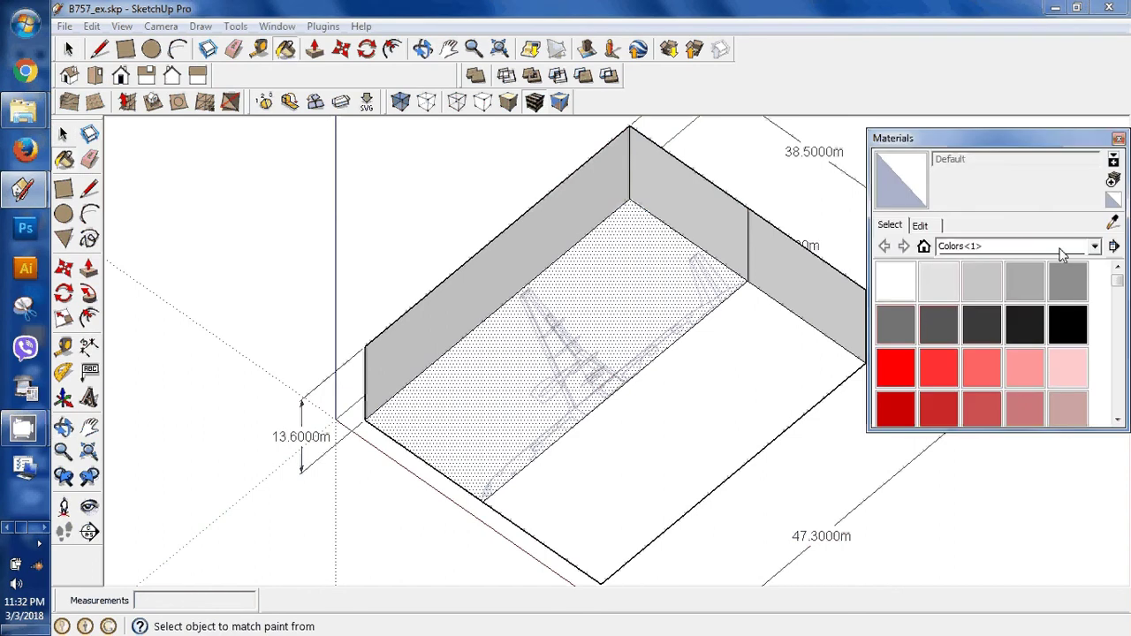
click(1113, 226)
click(618, 311)
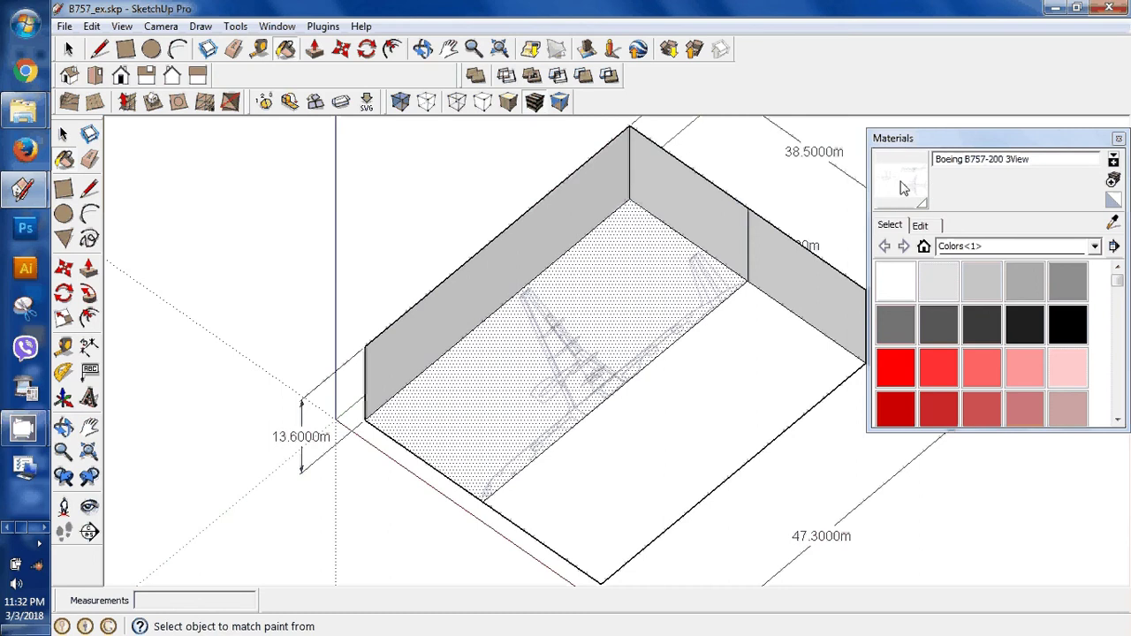
click(683, 389)
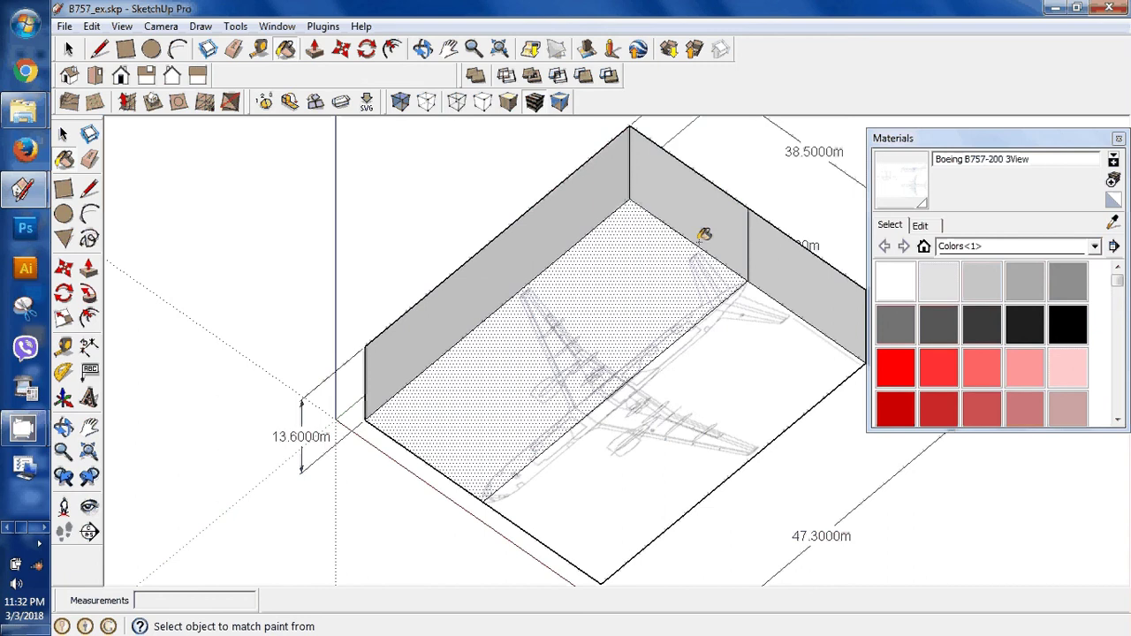
click(702, 237)
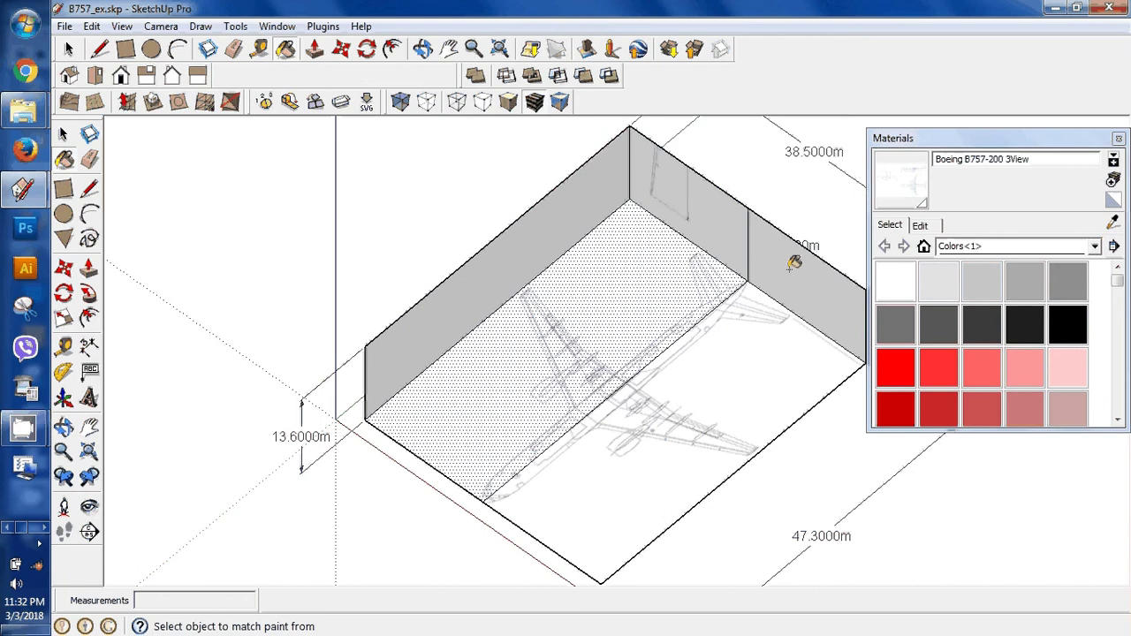
Paint the Boeing B757-200 3View texture onto the long side wall, close the Materials window, and select that wall in the right view.
click(550, 218)
click(1118, 139)
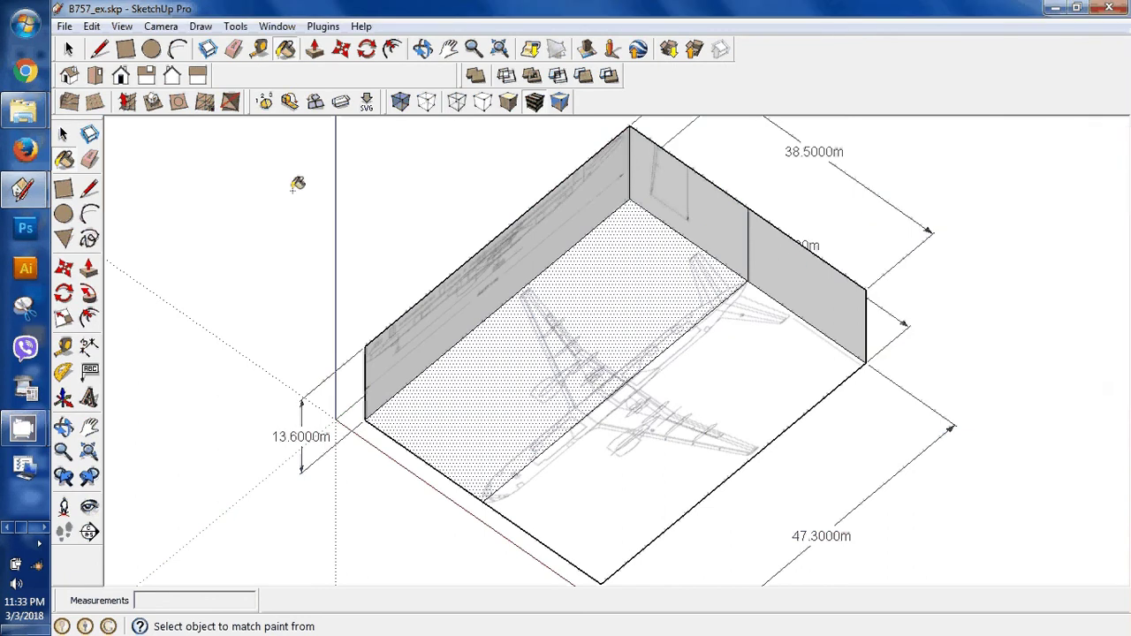
click(146, 75)
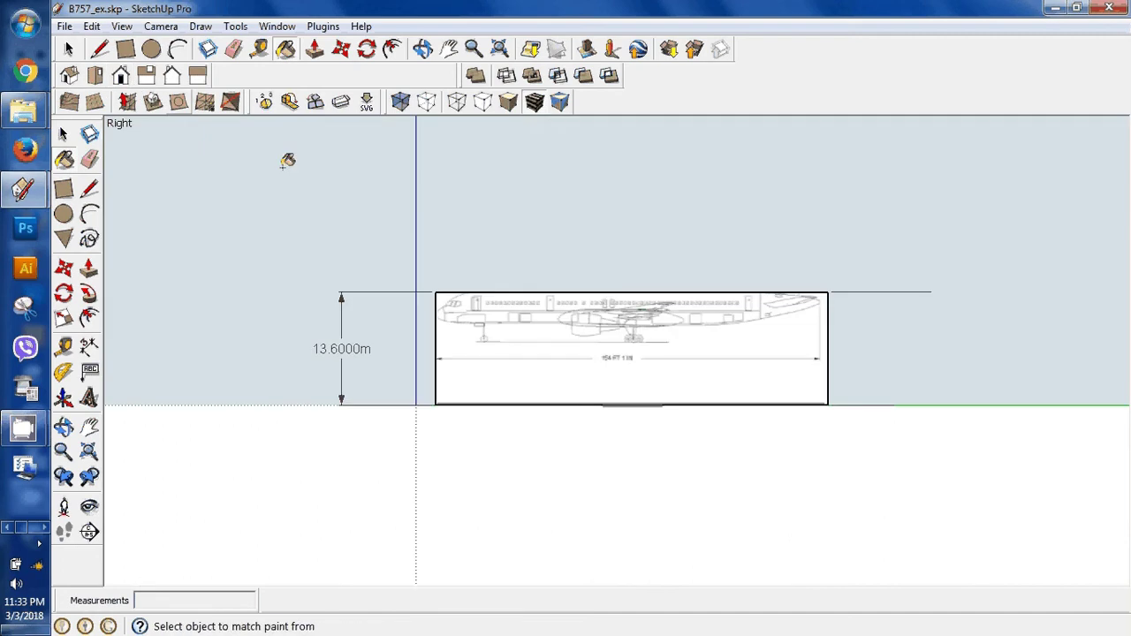
key(space)
click(667, 327)
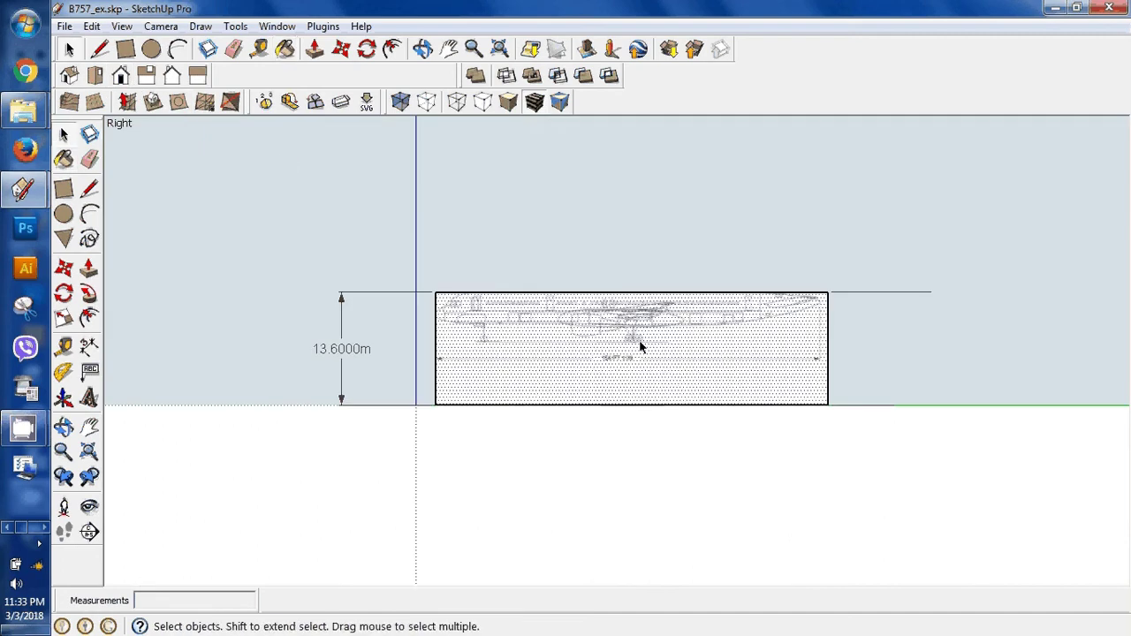
Examine how the drawing falls on the side and end walls, from an angle and straight from the right.
mouse_move(613, 335)
middle_down()
mouse_move(636, 331)
mouse_move(746, 389)
mouse_move(876, 422)
mouse_move(881, 361)
mouse_move(784, 352)
middle_up()
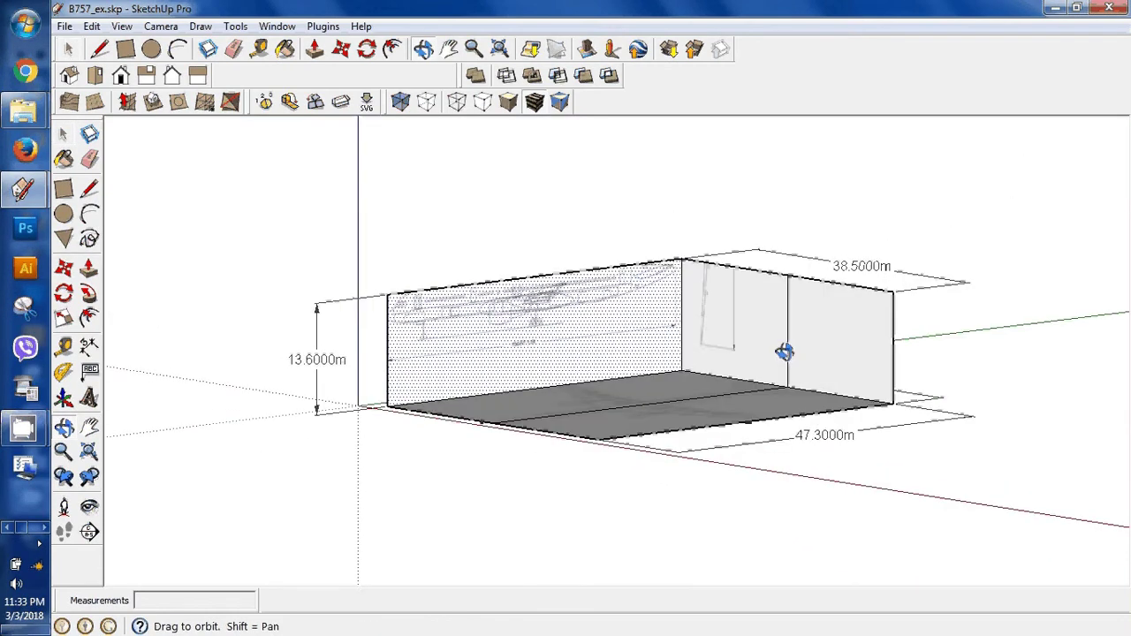
click(719, 297)
scroll(719, 300, up, 1)
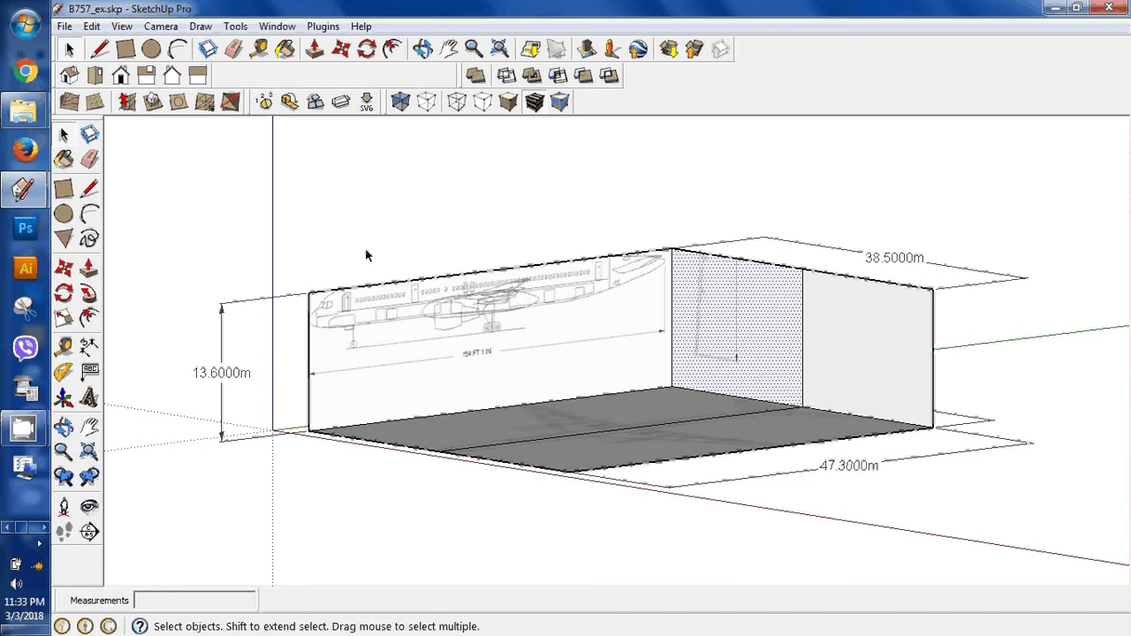
mouse_move(366, 251)
middle_down()
mouse_move(560, 335)
mouse_move(457, 419)
mouse_move(483, 292)
middle_up()
click(483, 292)
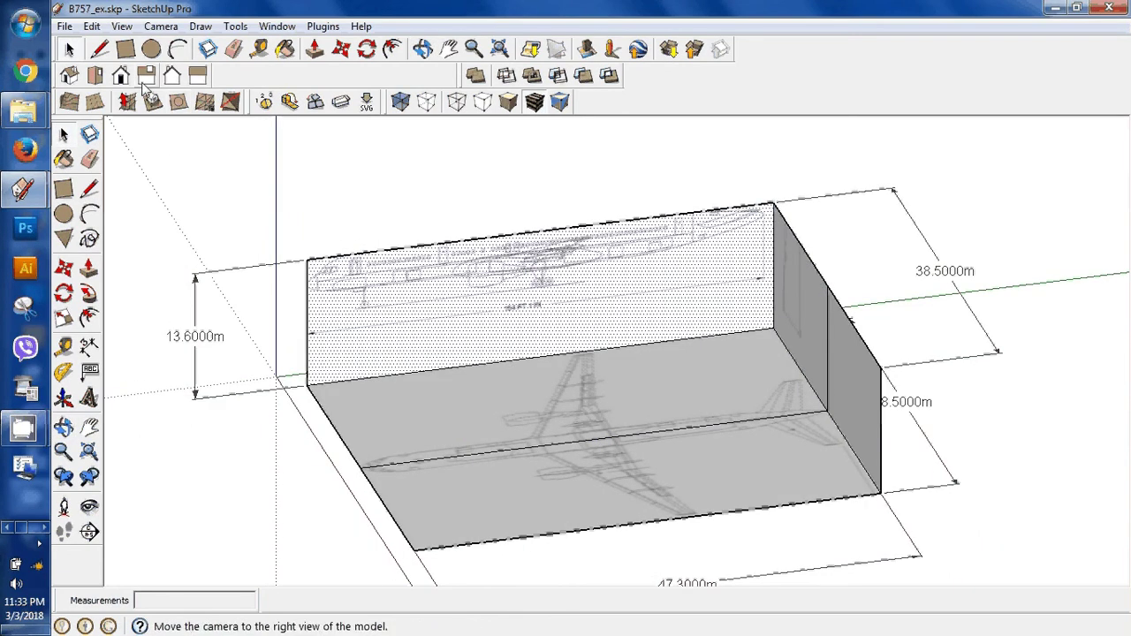
click(147, 76)
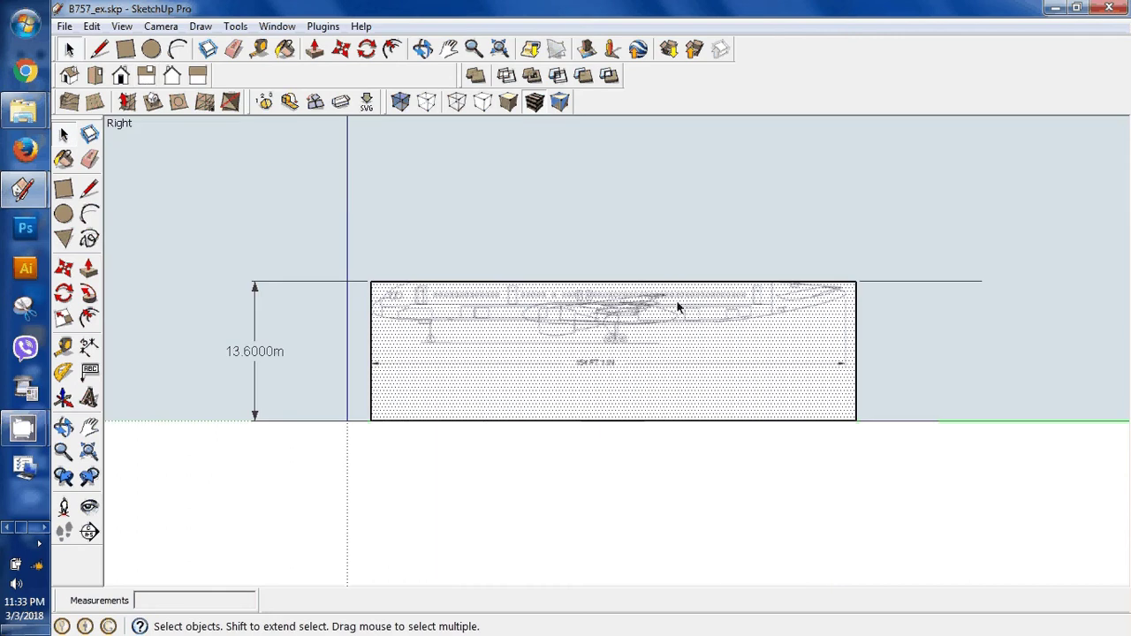
scroll(634, 357, up, 1)
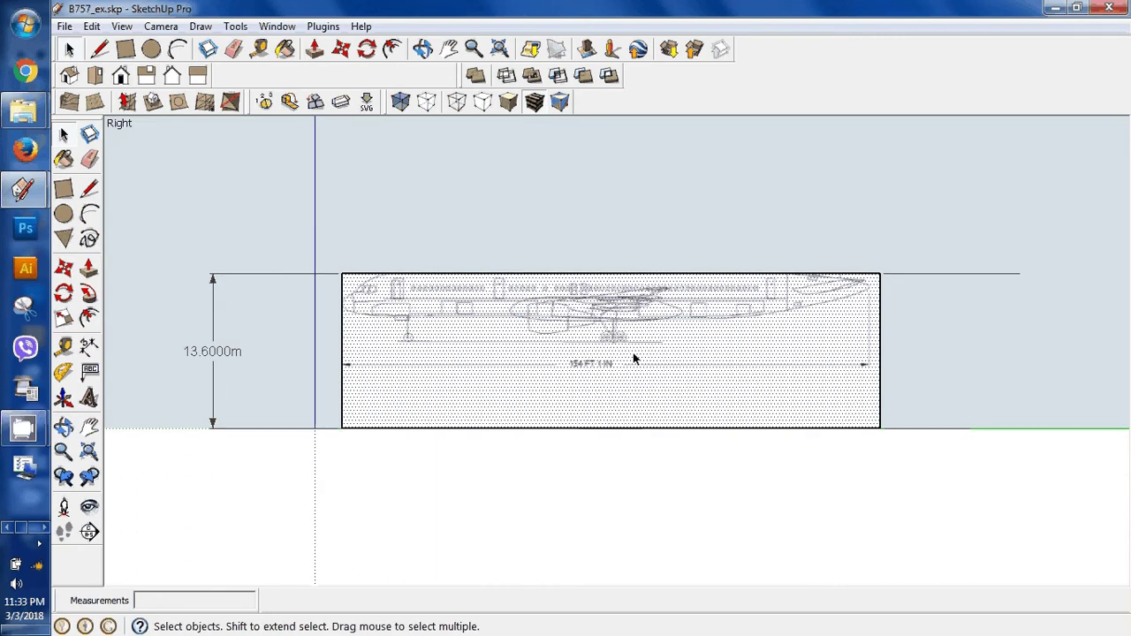
scroll(635, 359, up, 1)
middle_drag(636, 359, 709, 400)
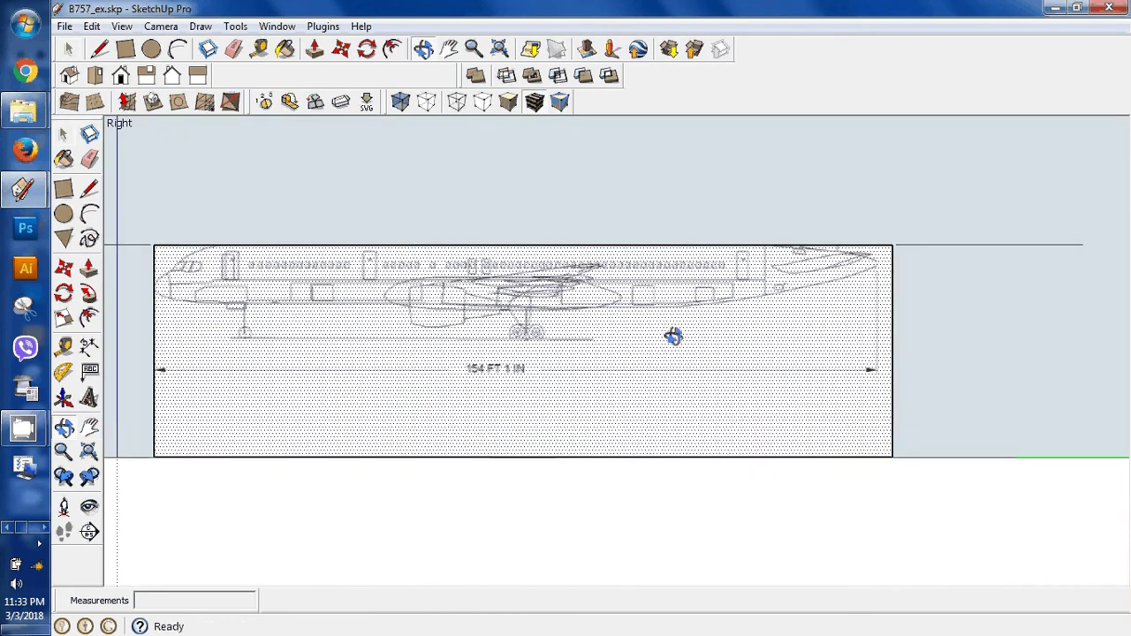
Start positioning the side wall's texture and move the side view down until the landing gear stands on the wall's base edge.
key(h)
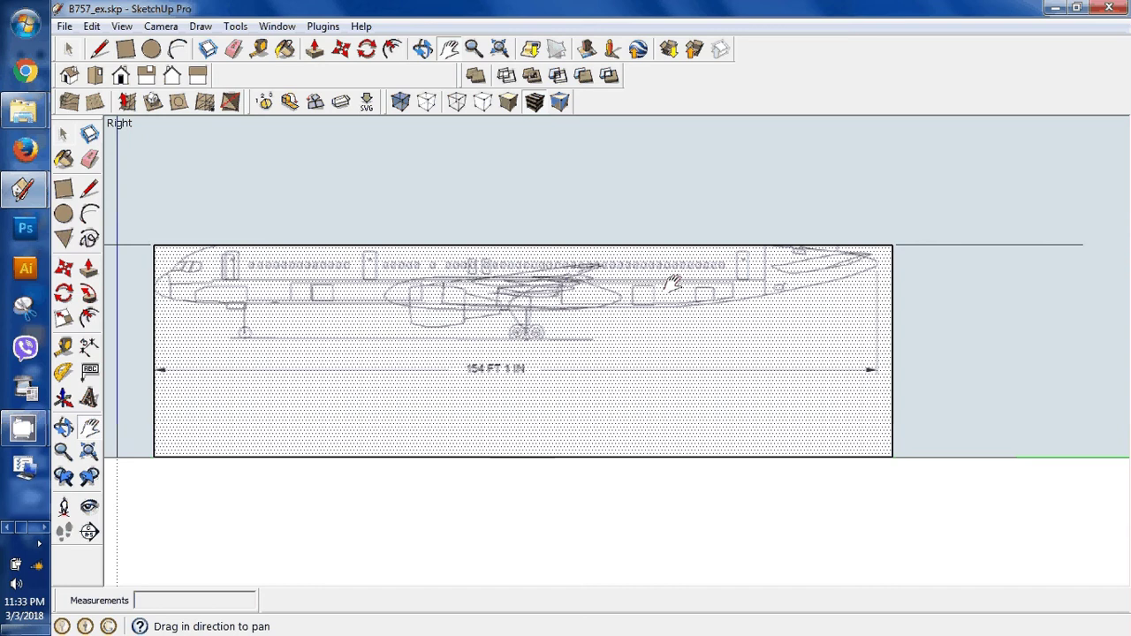
drag(508, 312, 586, 305)
key(space)
right_click(586, 302)
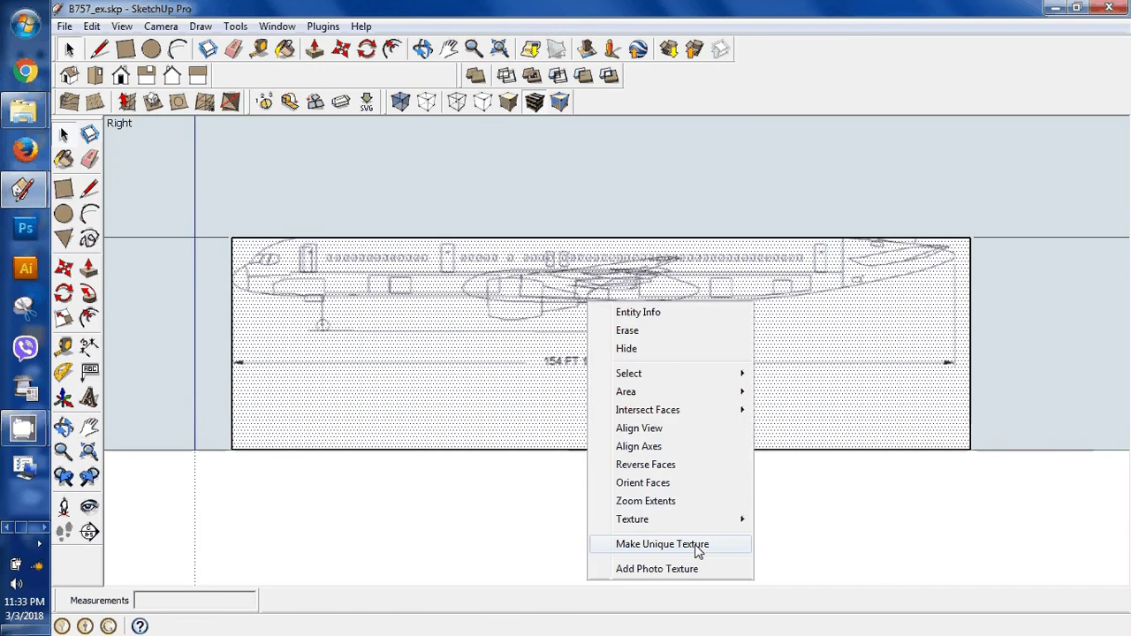
mouse_move(705, 521)
click(797, 520)
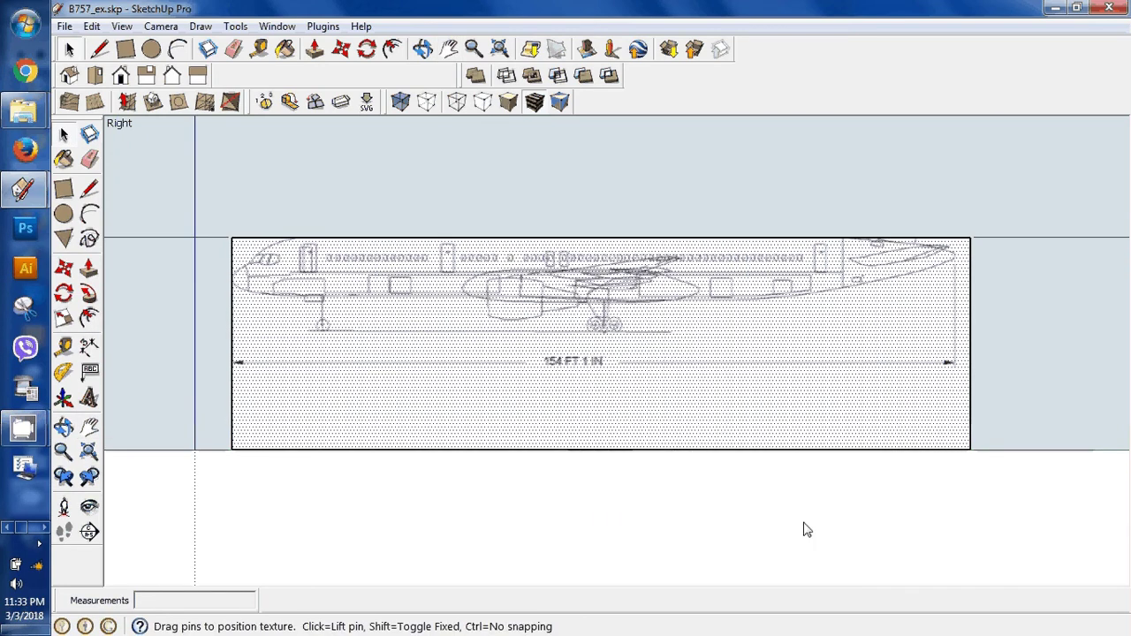
scroll(565, 380, down, 3)
scroll(384, 301, up, 3)
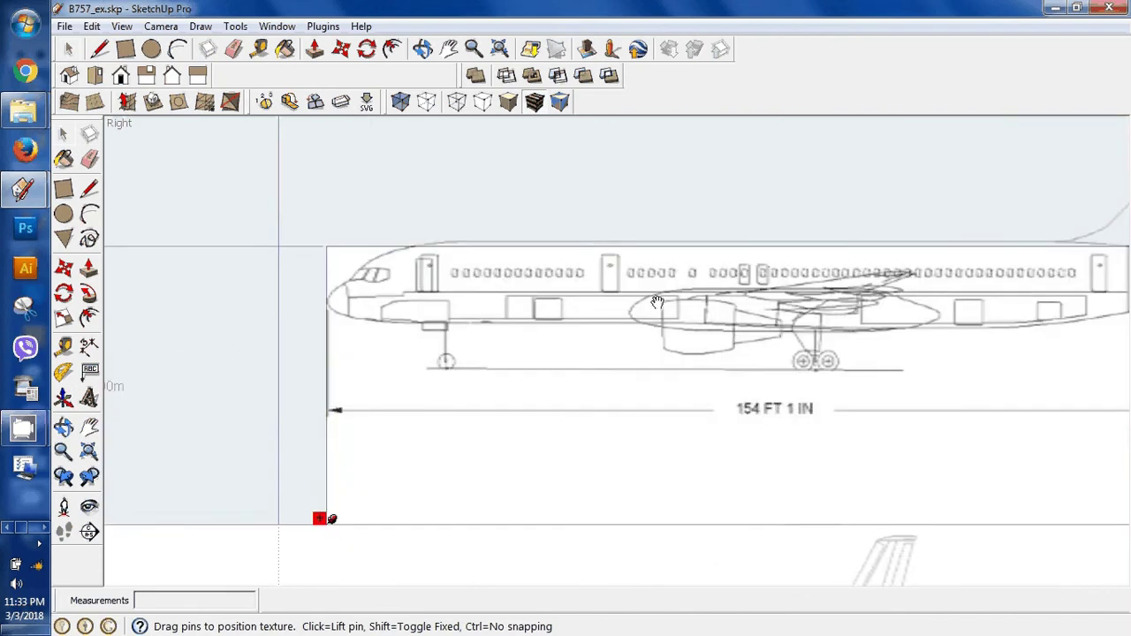
drag(658, 302, 656, 410)
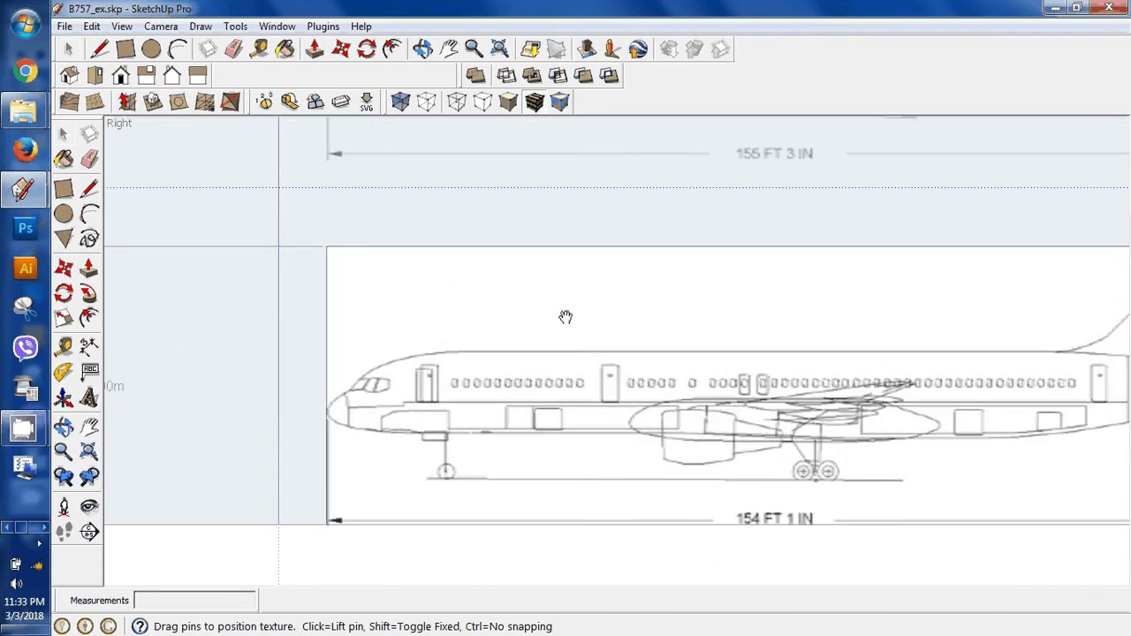
drag(569, 314, 566, 345)
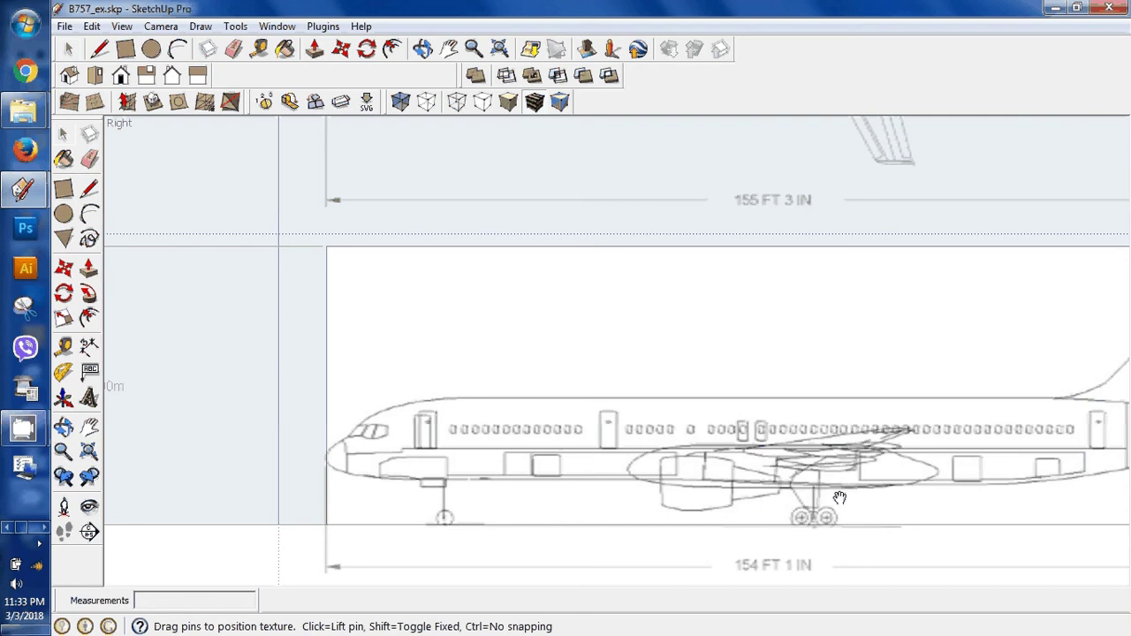
Fine-tune the side view so the wheels meet the base edge and the nose touches the wall's front edge, and finish the positioning.
drag(839, 497, 840, 497)
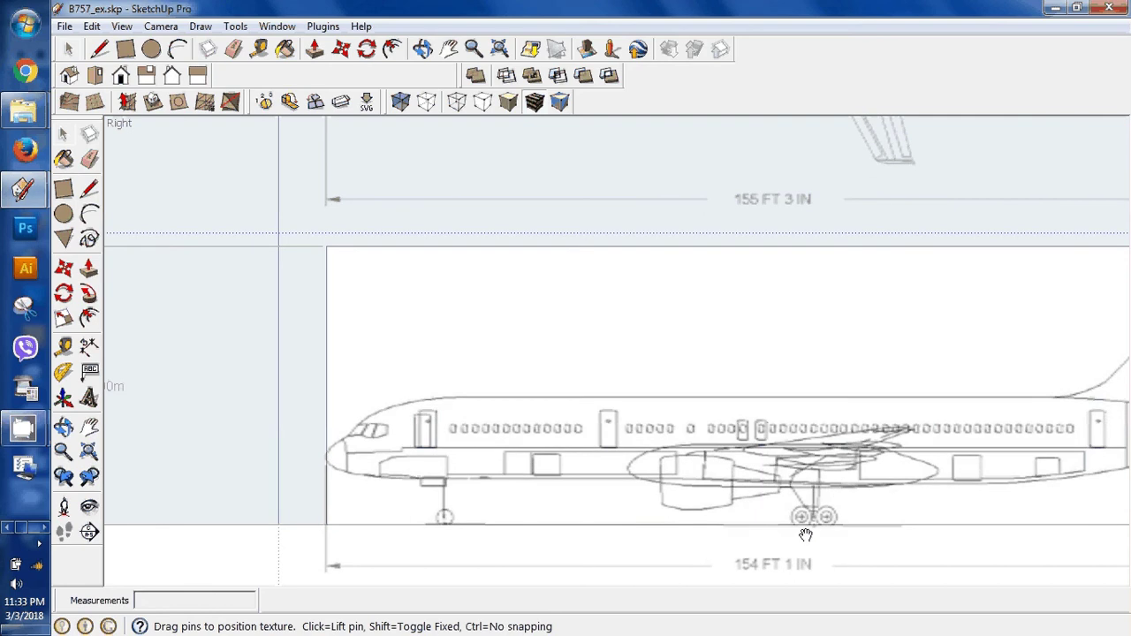
drag(806, 535, 810, 534)
drag(390, 464, 387, 464)
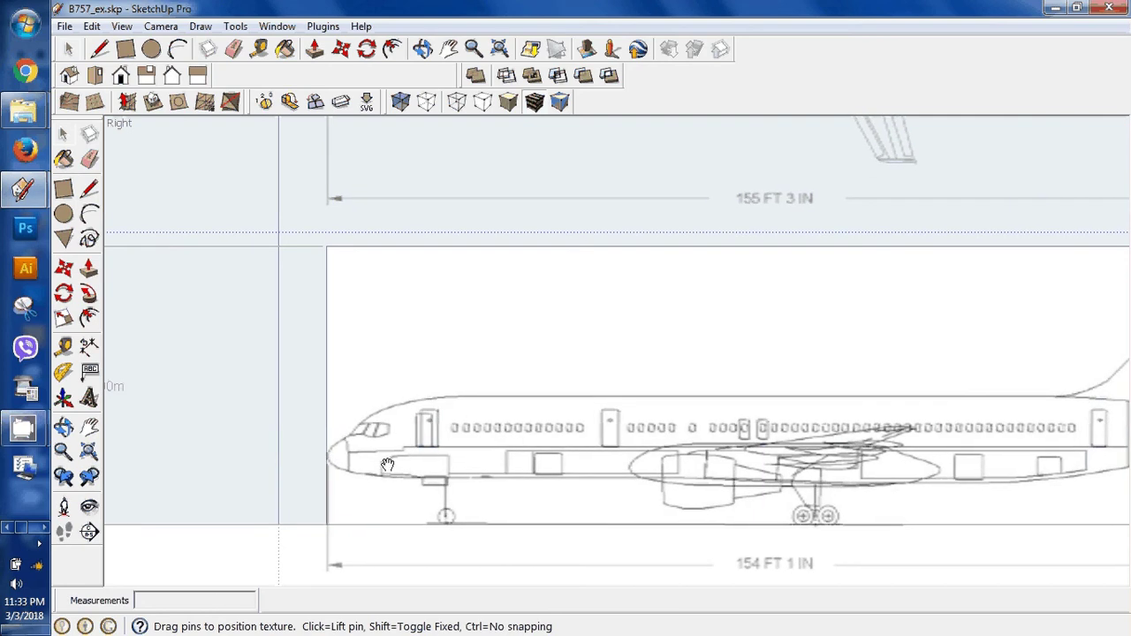
scroll(389, 415, down, 3)
scroll(391, 383, down, 2)
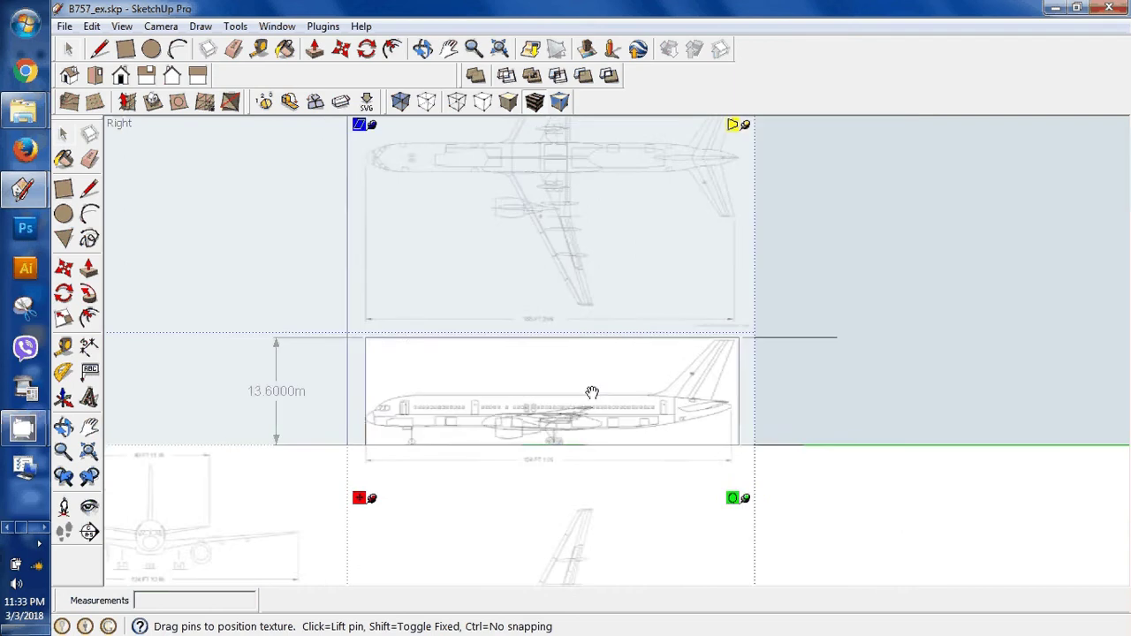
key(Return)
Inspect the side wall's drawing from an angled view and look at the end wall in the front view.
middle_drag(560, 466, 766, 360)
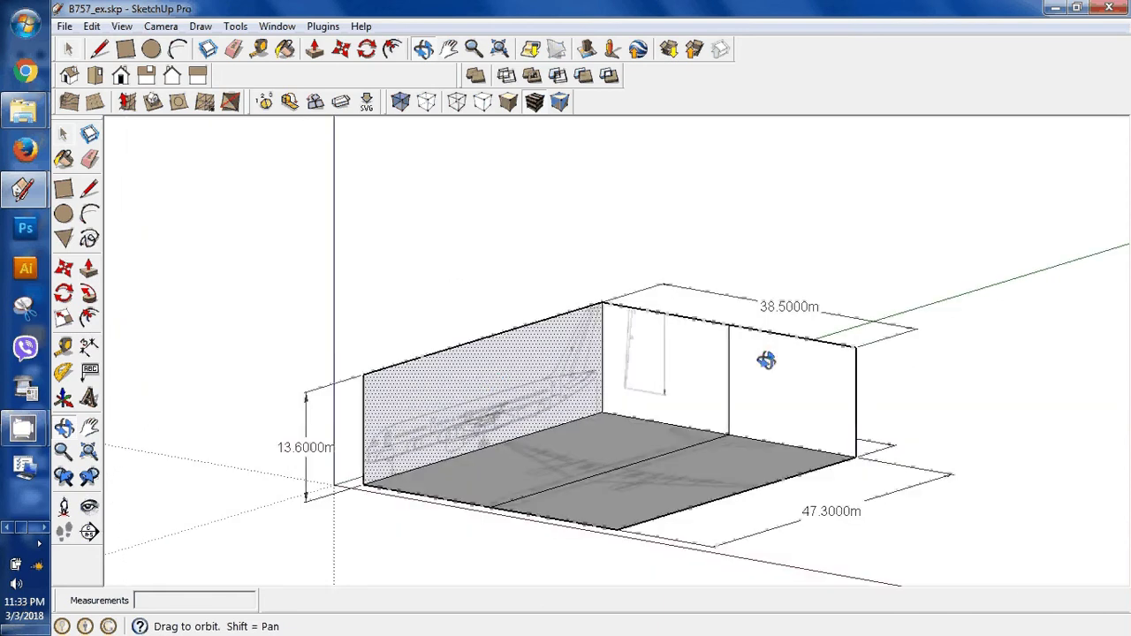
drag(767, 359, 760, 346)
click(122, 76)
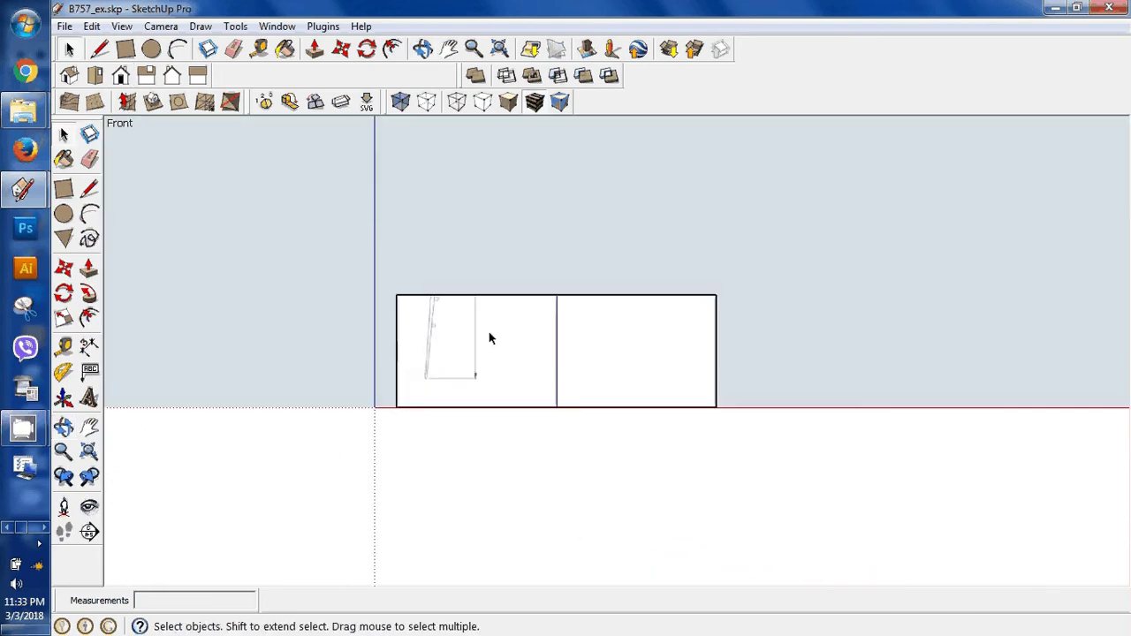
right_click(490, 338)
mouse_move(570, 557)
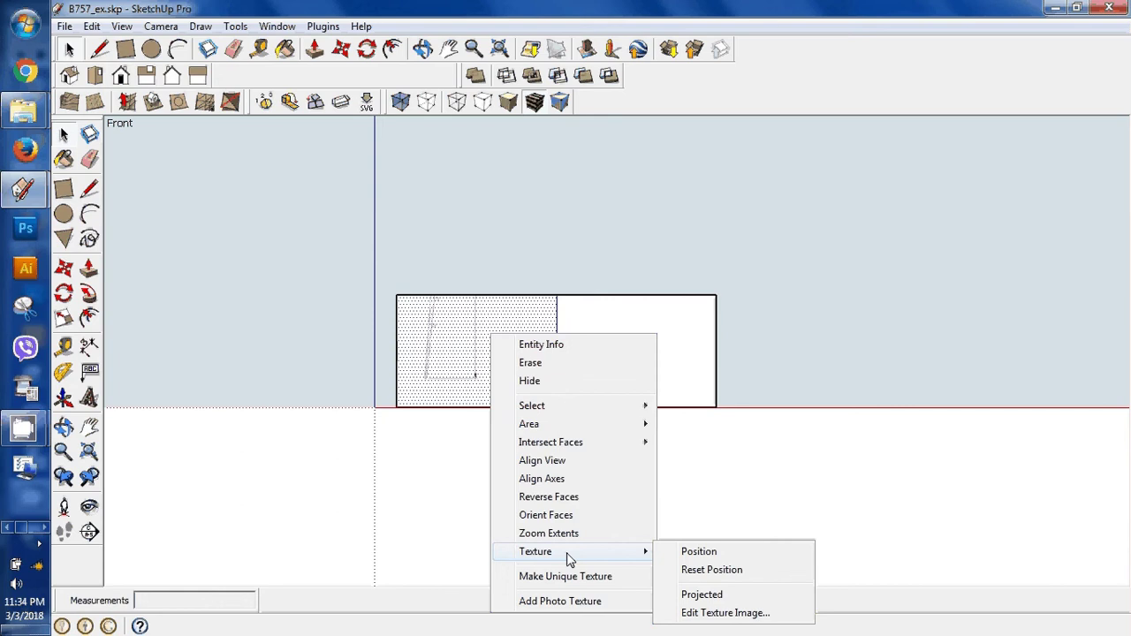
click(698, 552)
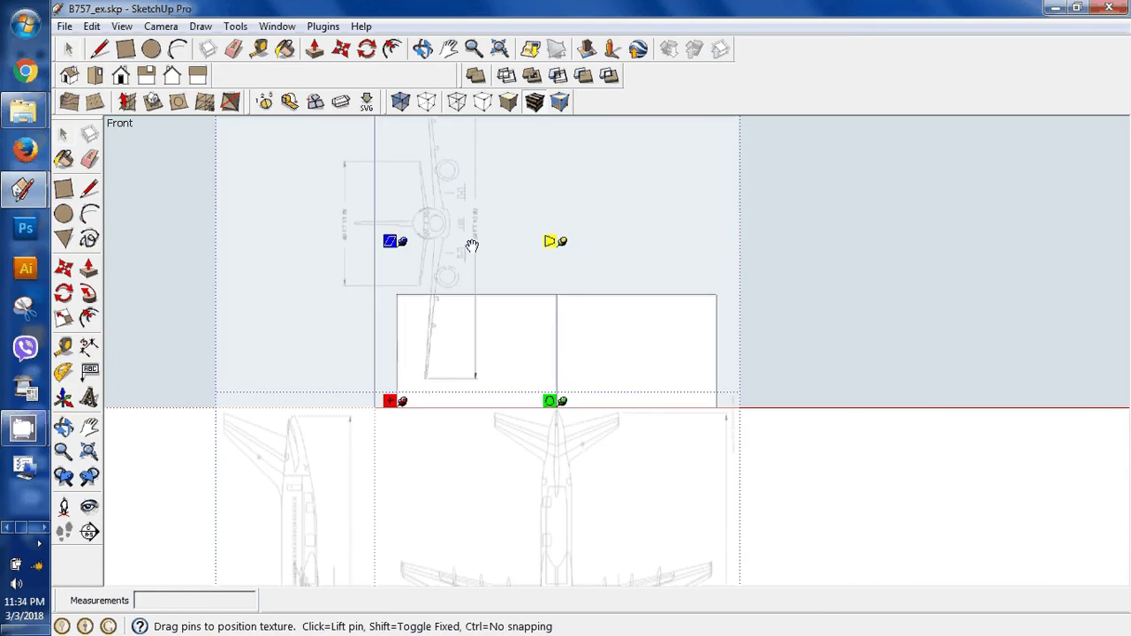
drag(472, 245, 478, 340)
scroll(777, 314, down, 2)
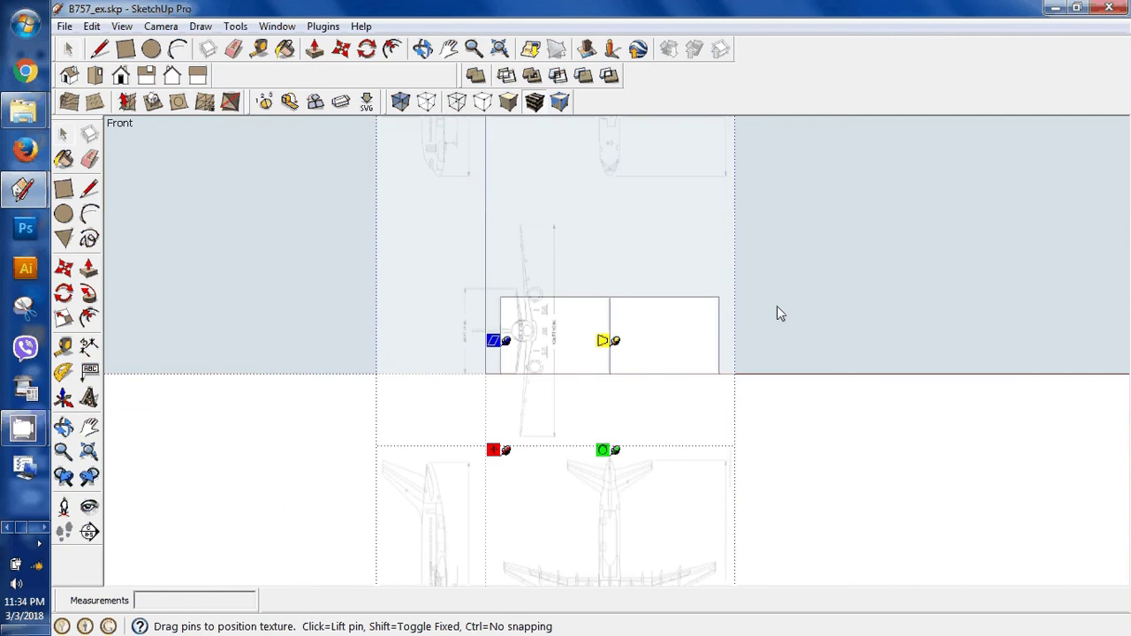
scroll(778, 310, down, 2)
scroll(652, 361, up, 2)
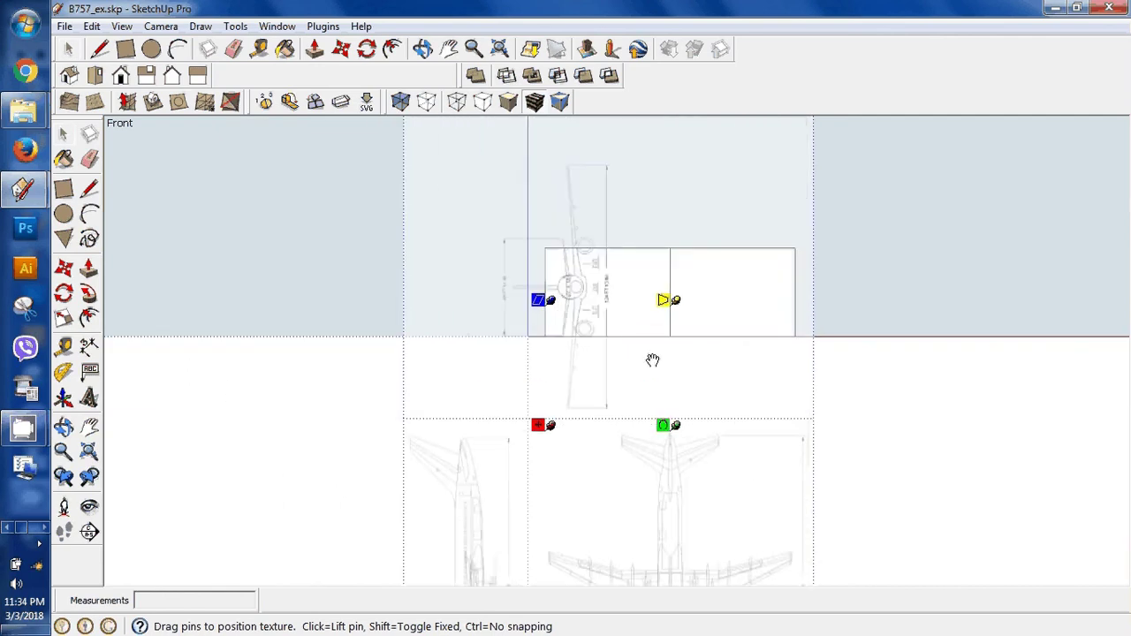
scroll(653, 361, down, 2)
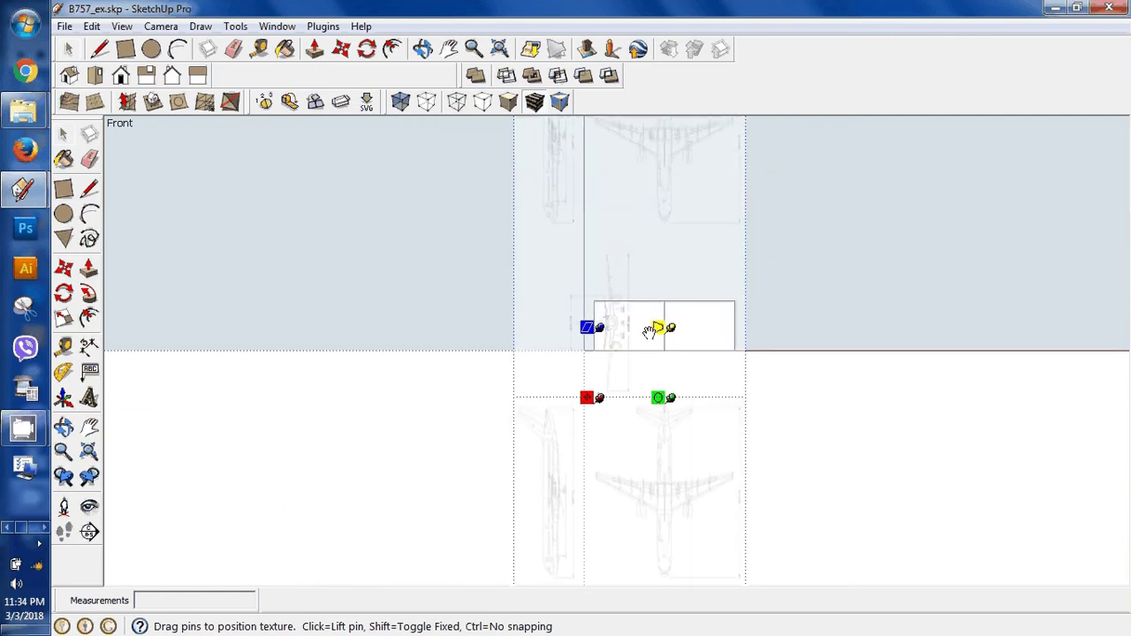
scroll(649, 331, up, 3)
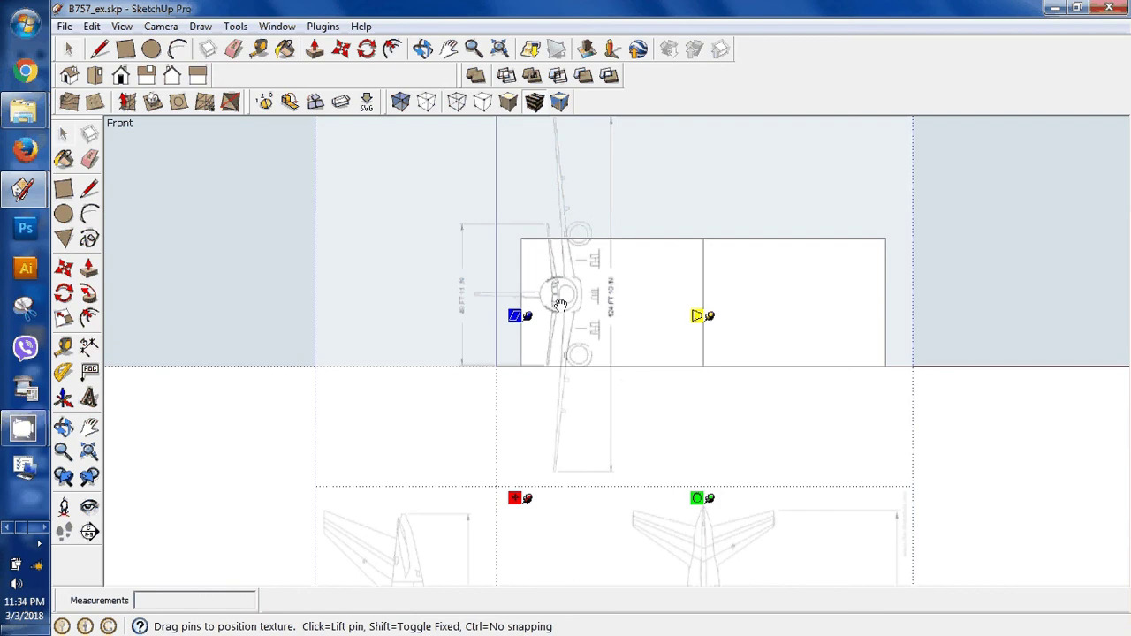
scroll(721, 413, down, 1)
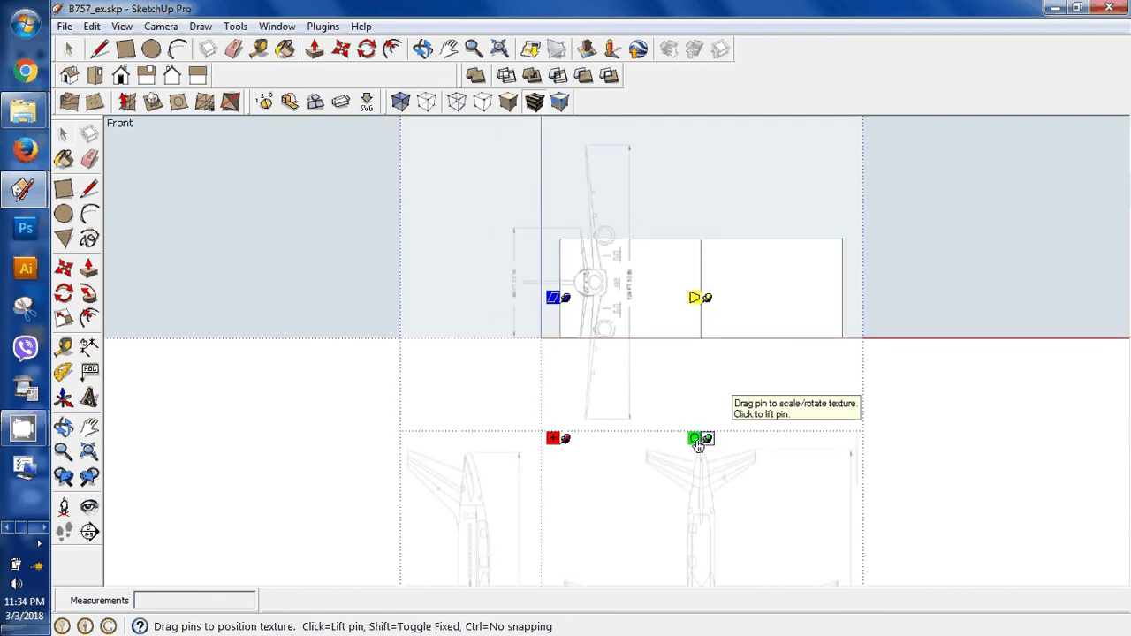
mouse_move(694, 445)
mouse_down()
mouse_move(661, 495)
mouse_move(704, 454)
mouse_up()
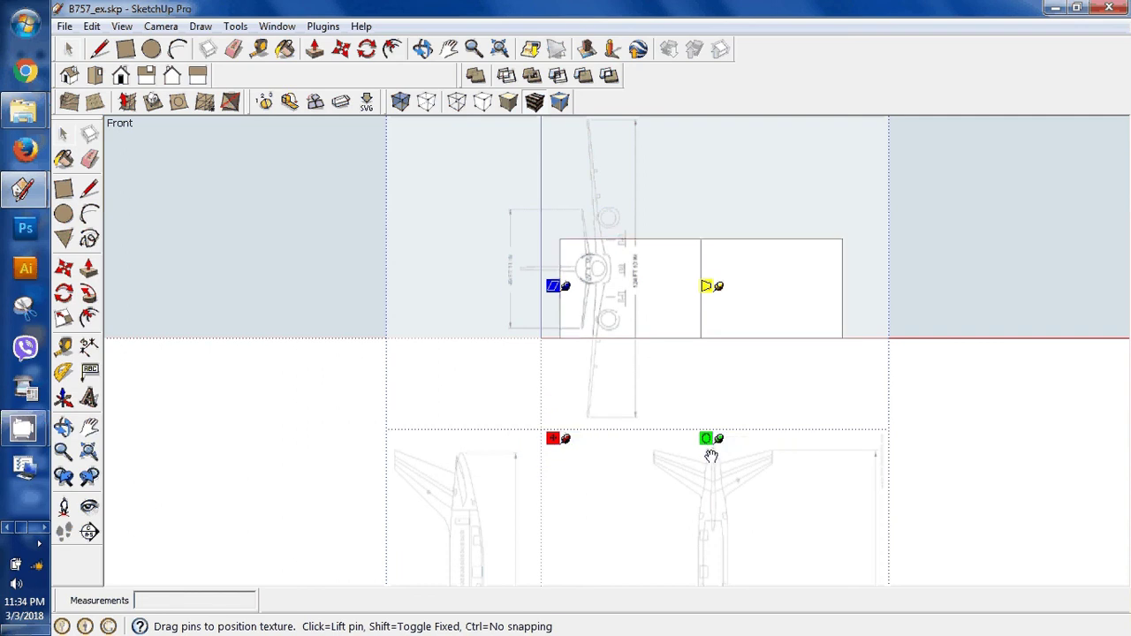
key(Escape)
Start positioning the texture on the painted end wall half and rotate it 90 degrees clockwise so the aircraft's front view is upright.
right_click(627, 294)
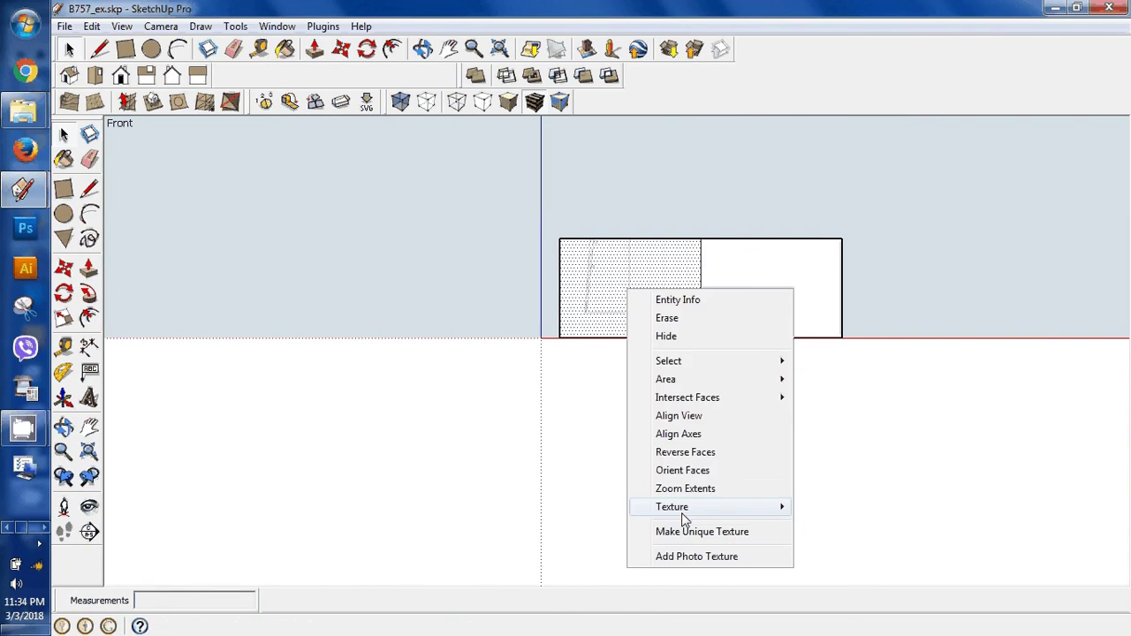
click(826, 507)
scroll(690, 283, down, 1)
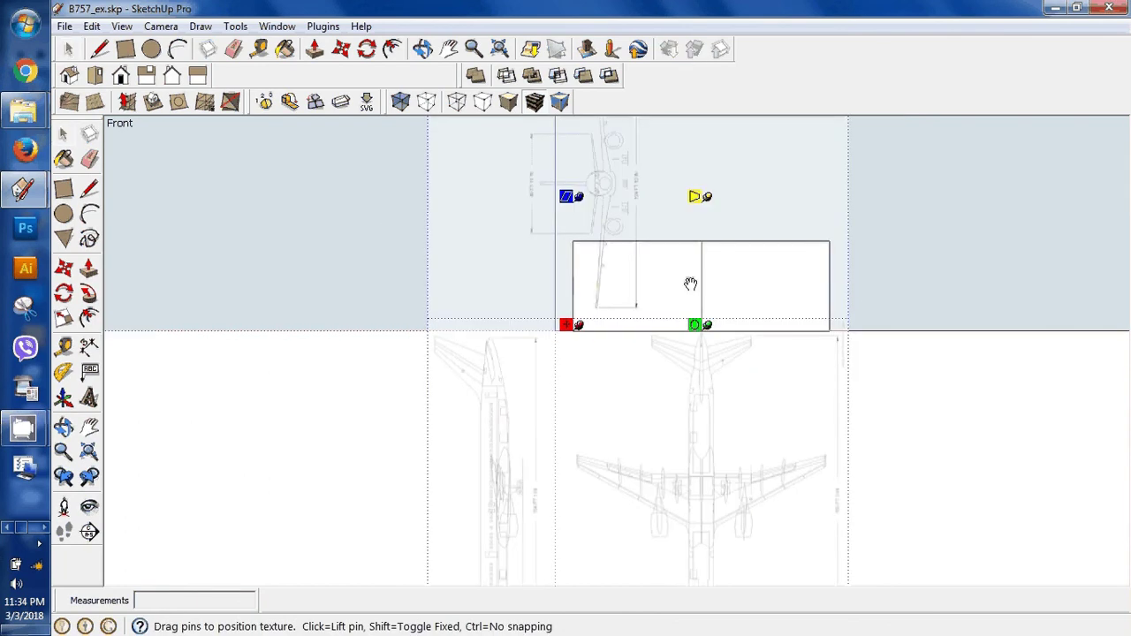
drag(696, 327, 564, 461)
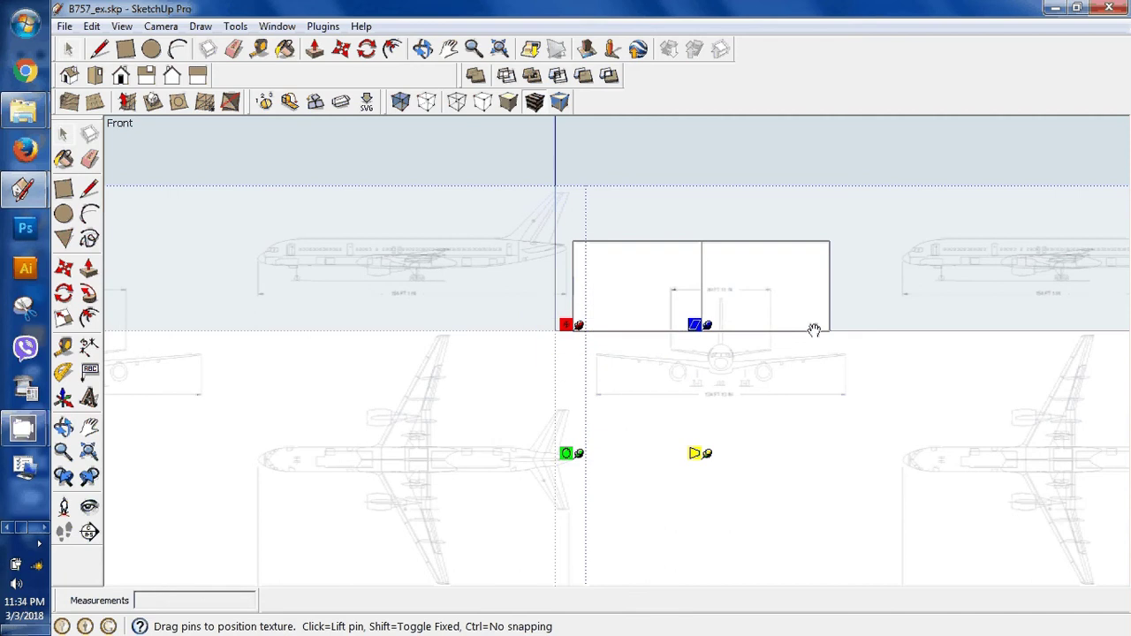
Move the front view on the end wall so its nose is centred on the dividing line and its wheels meet the base edge.
scroll(795, 322, up, 4)
drag(783, 486, 736, 361)
scroll(631, 352, up, 2)
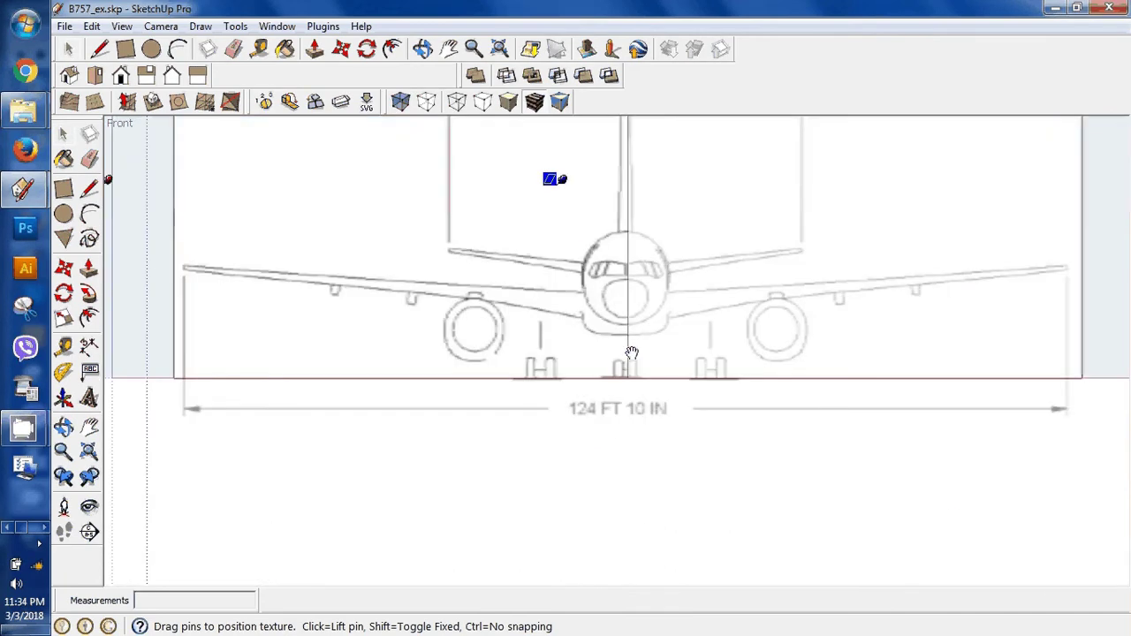
scroll(654, 382, up, 5)
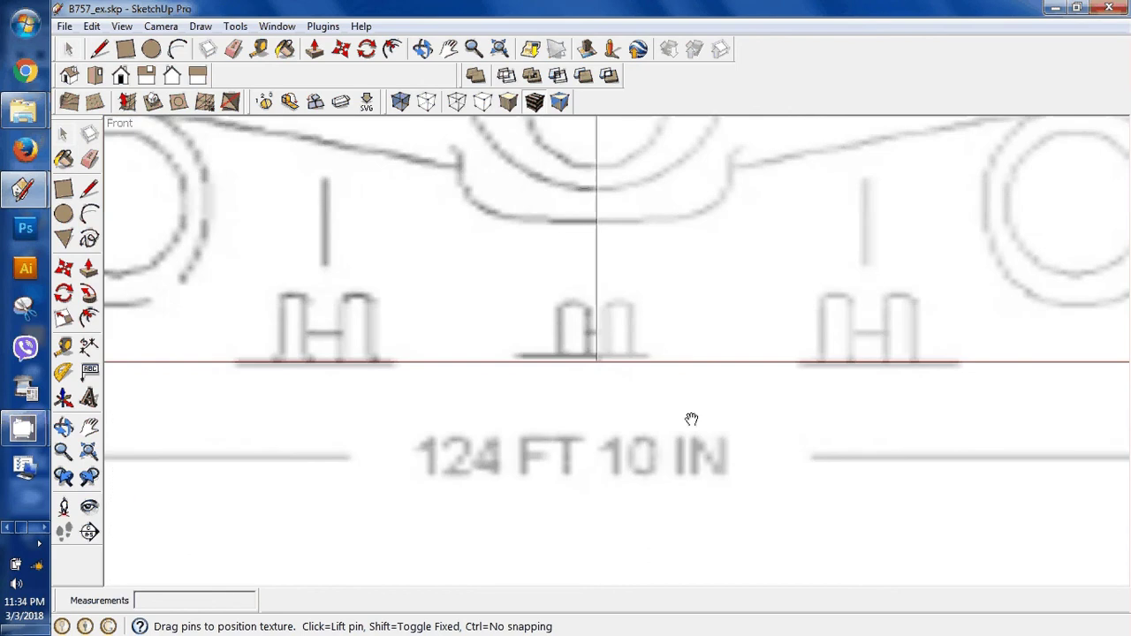
drag(691, 419, 691, 417)
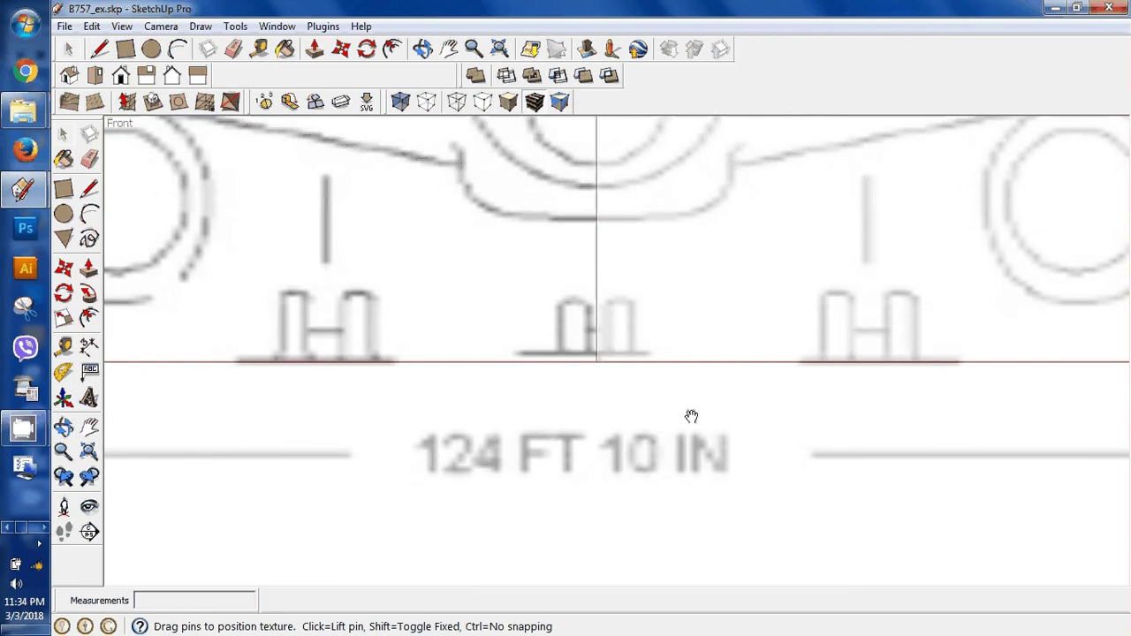
Fine-tune the front view so the fuselage is centred exactly on the end wall's dividing line, and finish positioning the texture.
scroll(707, 482, down, 5)
scroll(698, 382, up, 2)
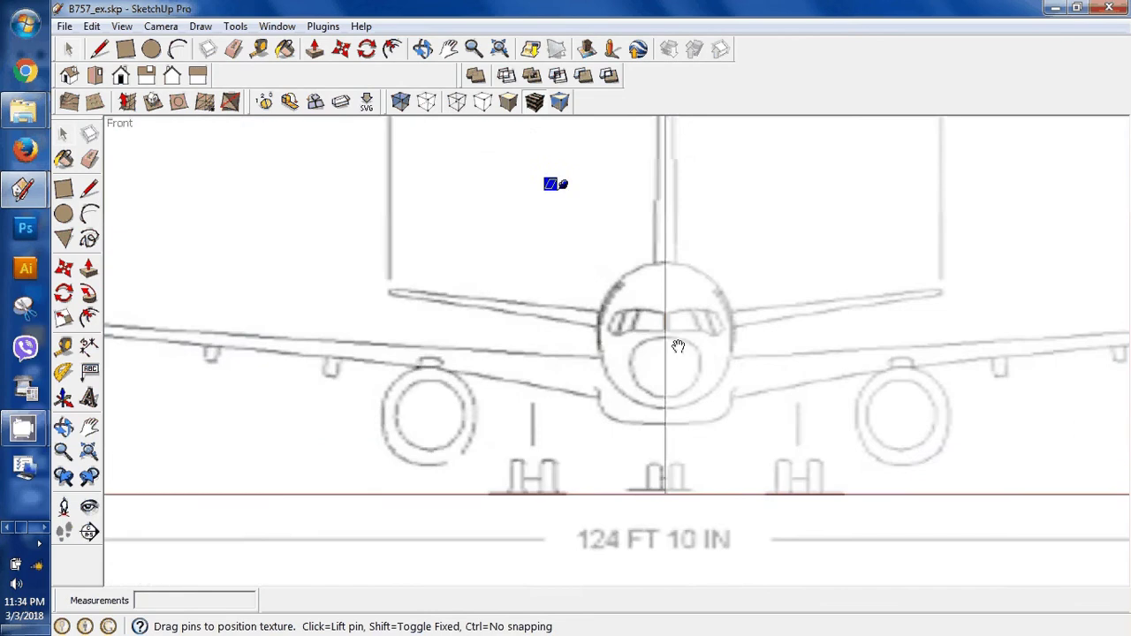
scroll(677, 346, up, 4)
drag(738, 356, 734, 354)
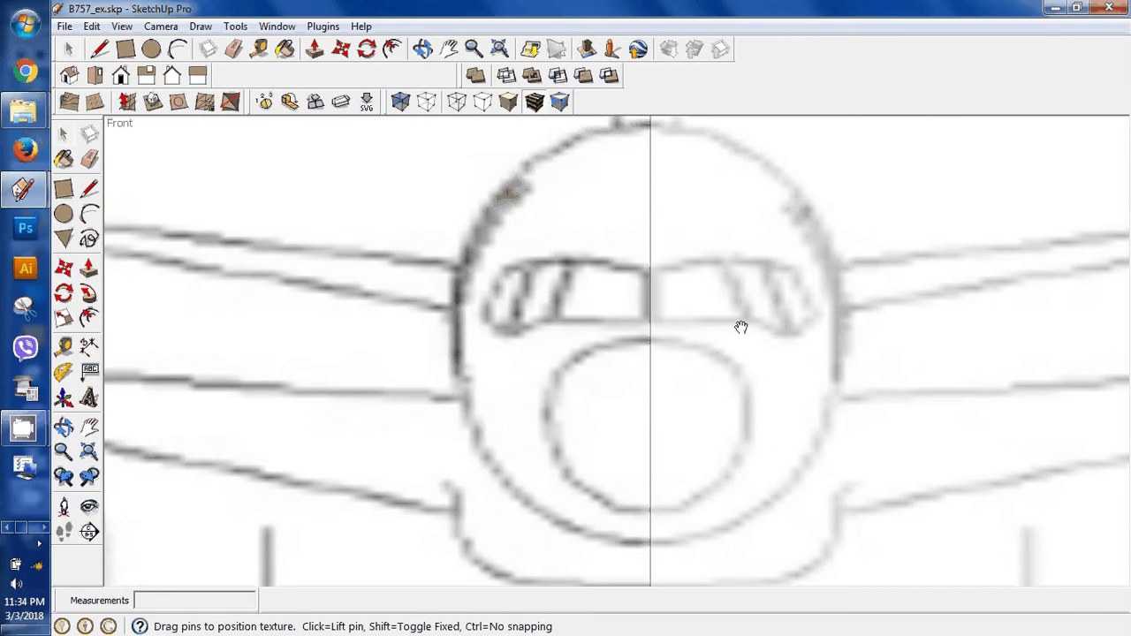
scroll(741, 327, down, 3)
scroll(738, 281, down, 2)
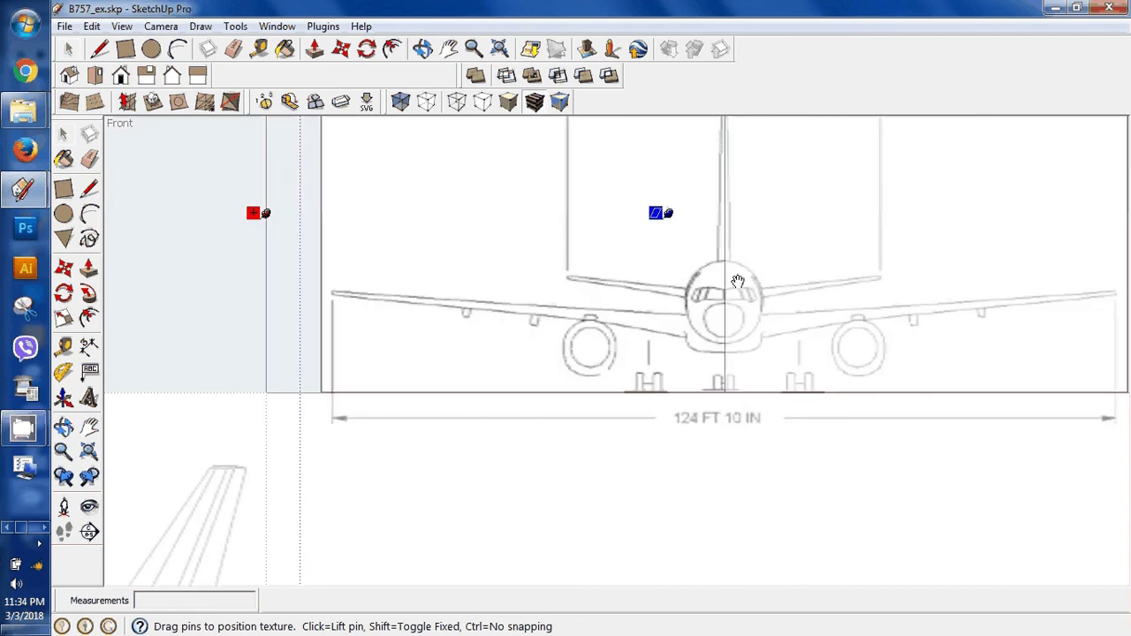
key(Escape)
Sample the positioned texture from the painted end wall half and apply it to the blank half to complete the front view.
key(o)
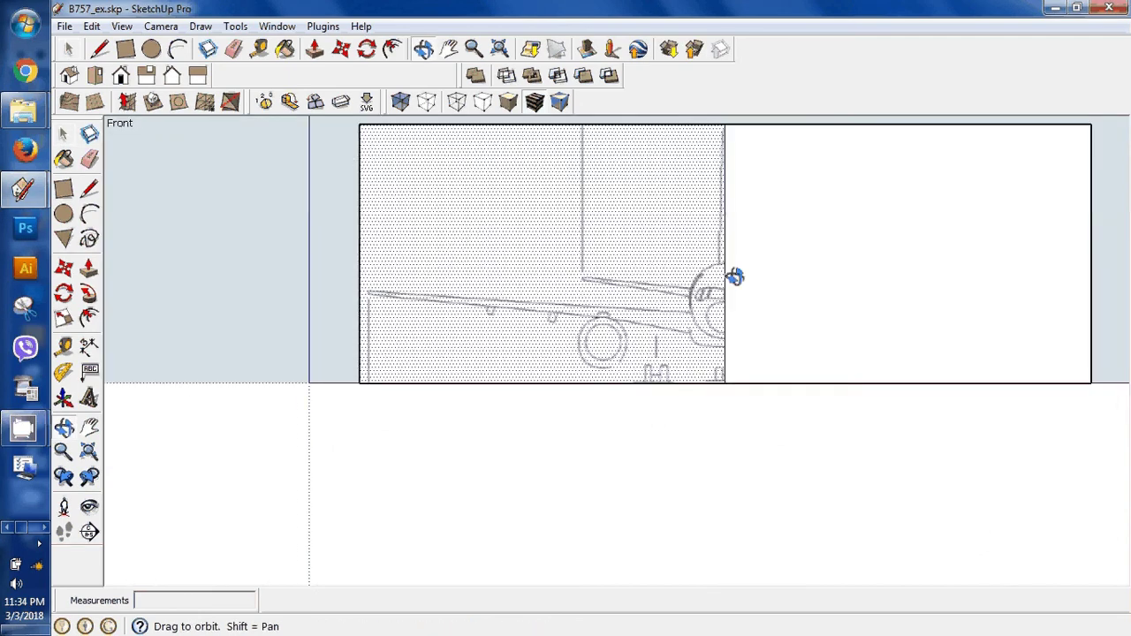
drag(735, 277, 532, 399)
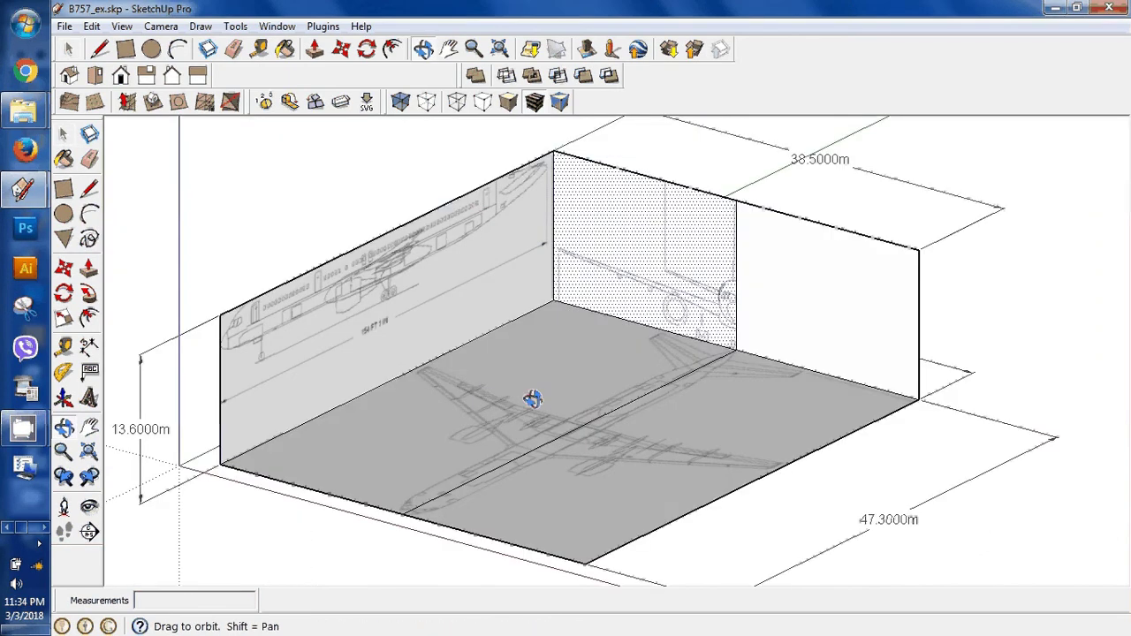
key(space)
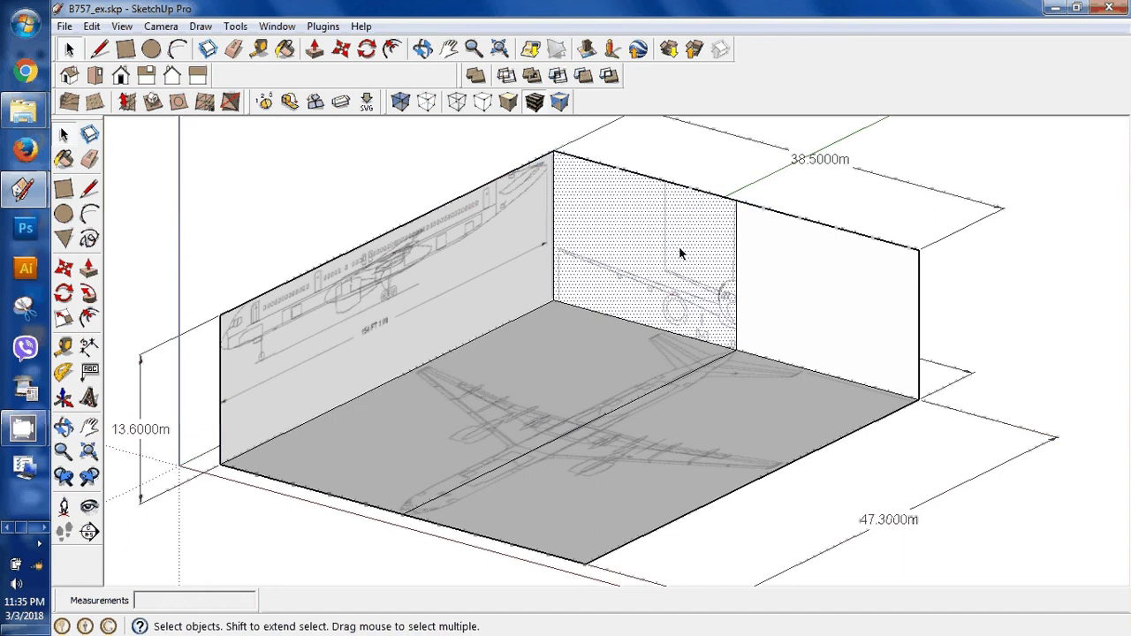
key(b)
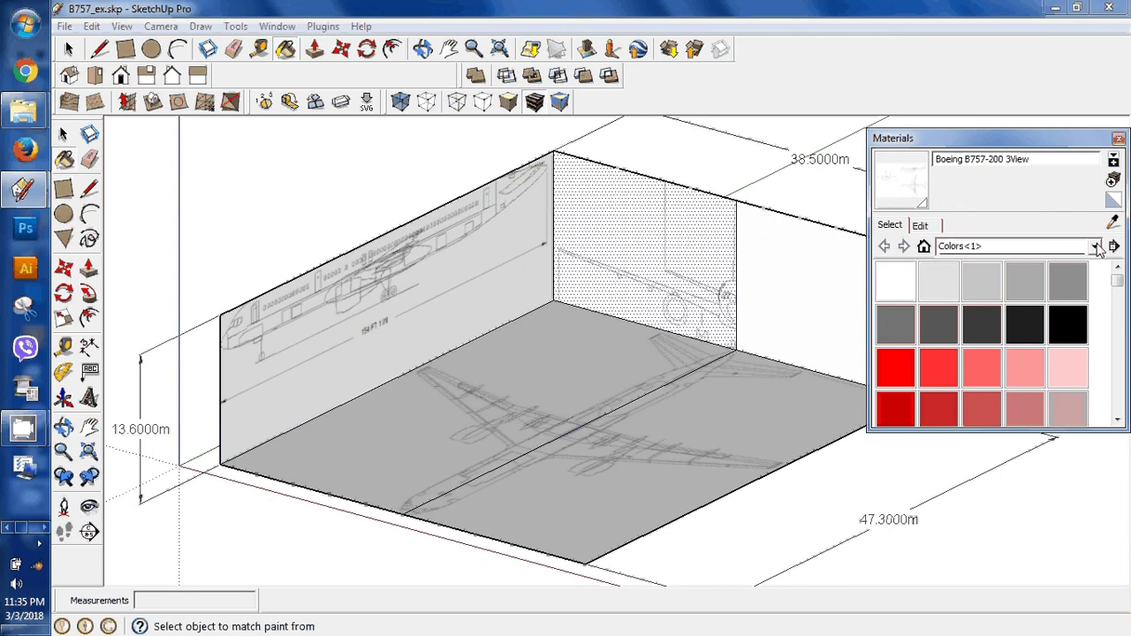
click(682, 236)
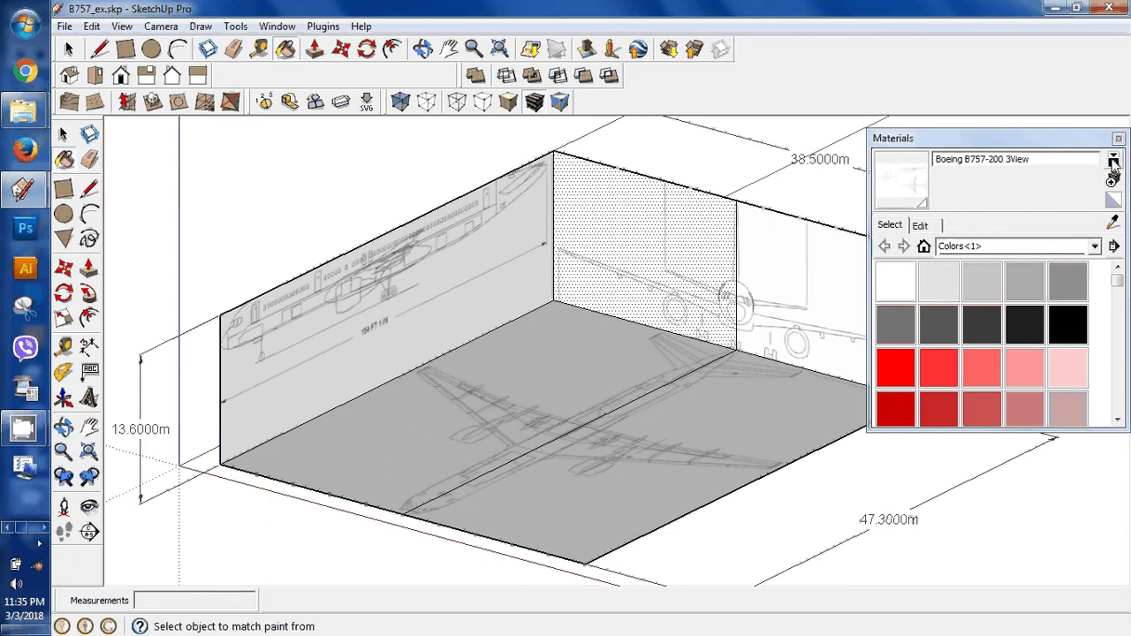
click(1118, 138)
key(space)
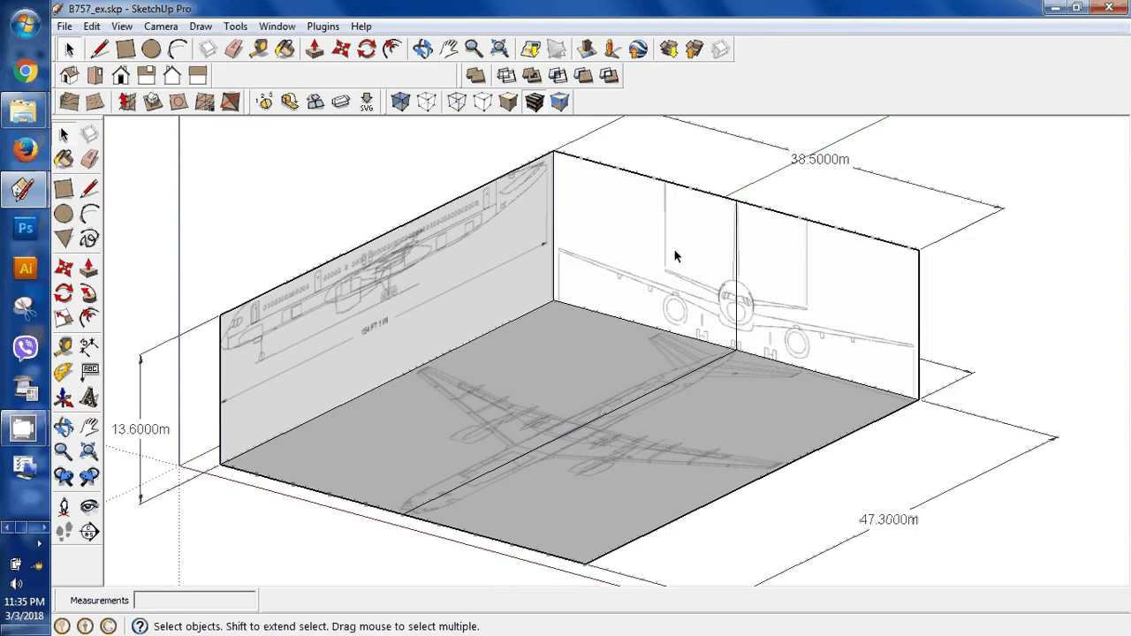
Check the drawings on the box from an angled view and save the model to its existing file.
scroll(680, 283, up, 5)
scroll(685, 305, down, 5)
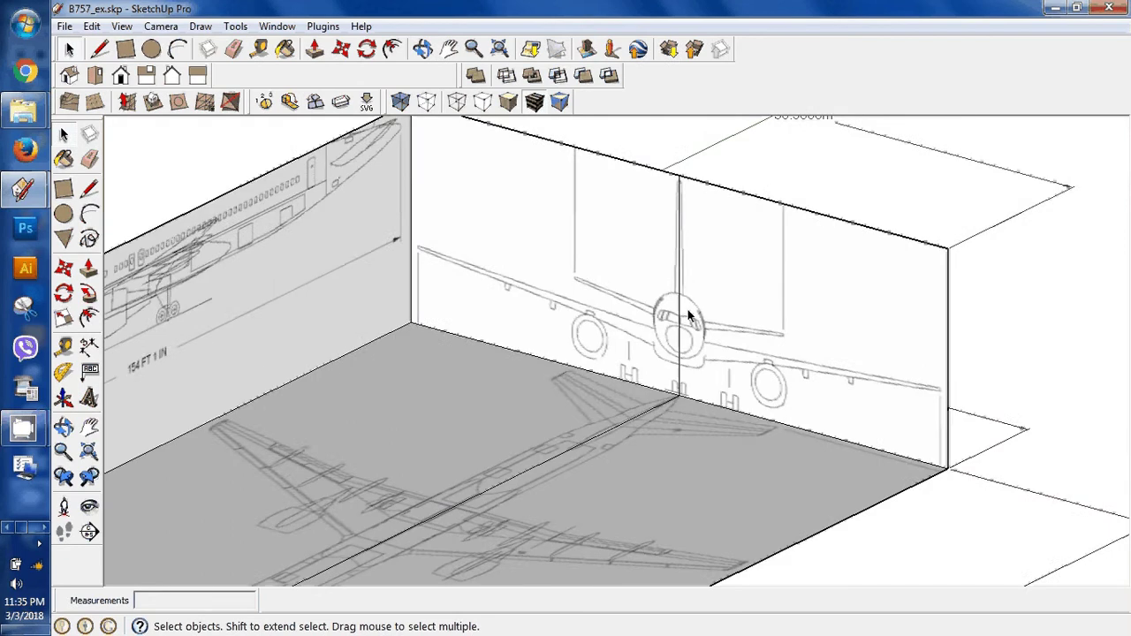
scroll(672, 315, down, 3)
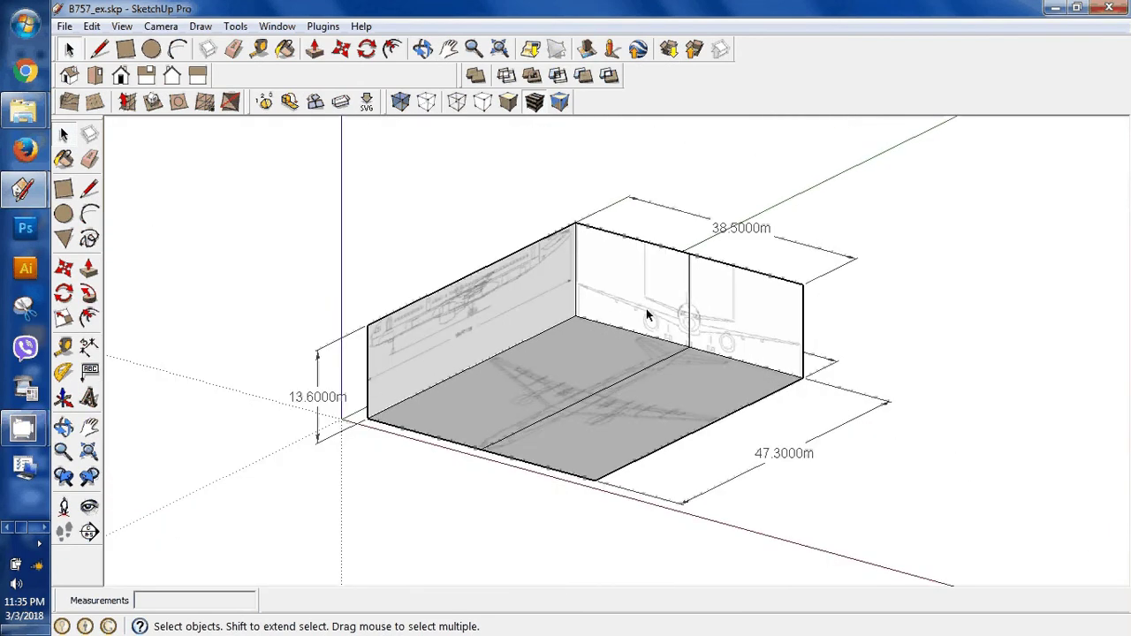
middle_drag(651, 312, 475, 315)
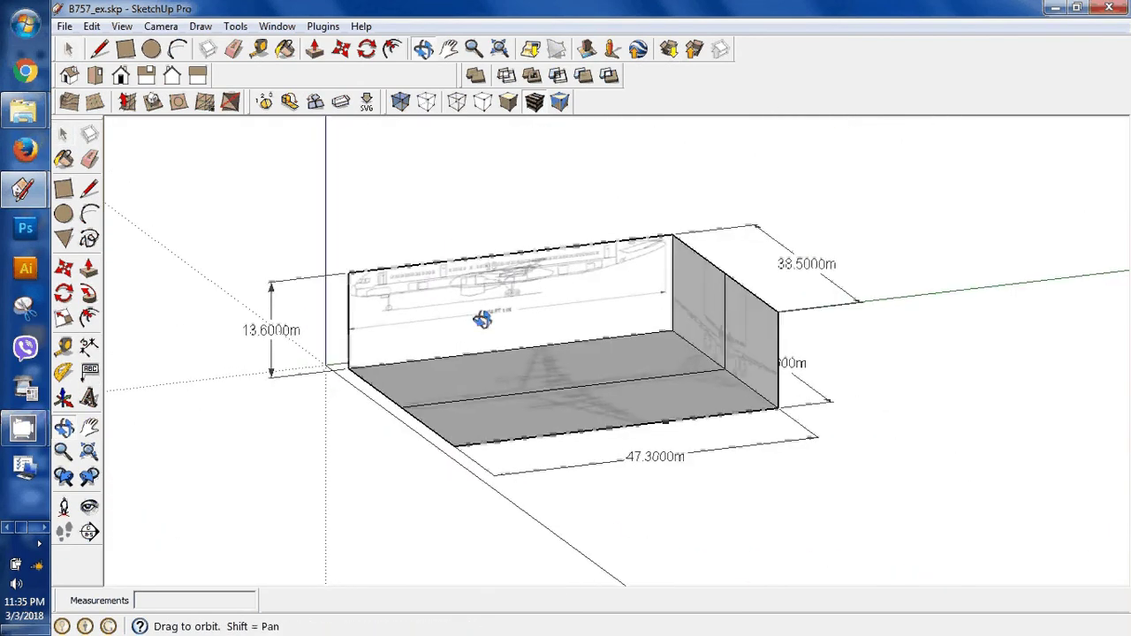
click(64, 27)
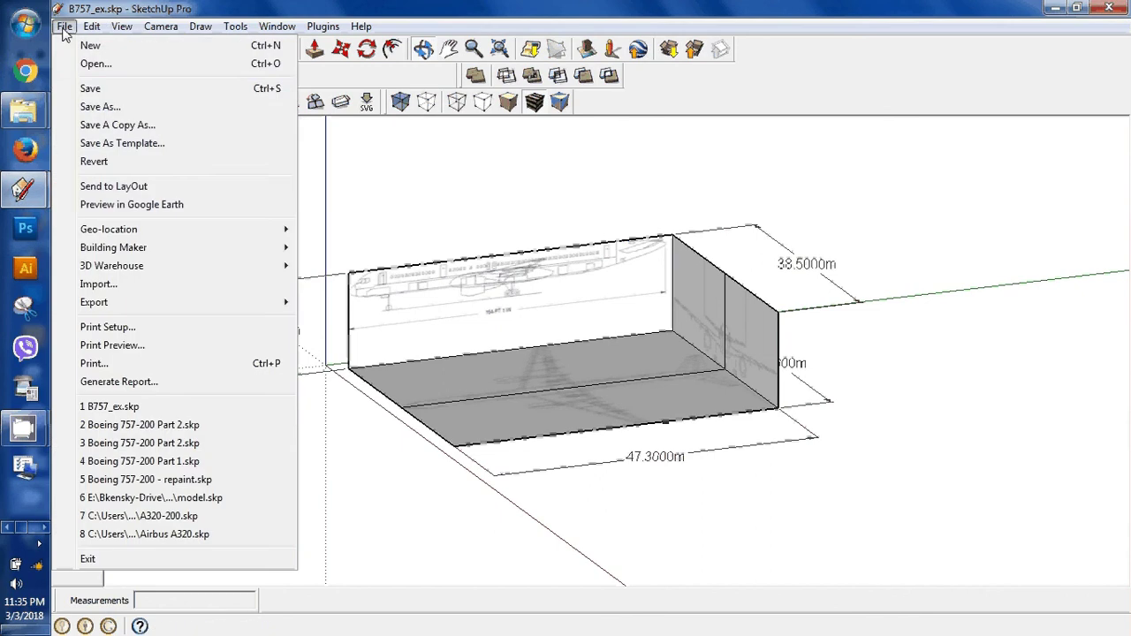
click(90, 89)
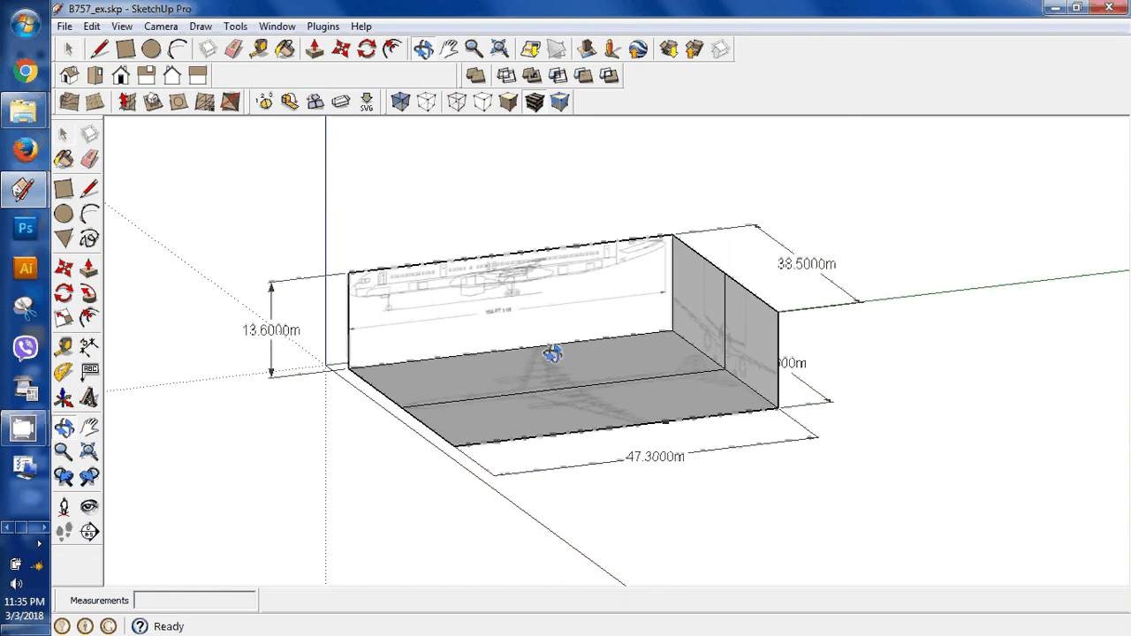
Reposition the side wall's texture, moving the side view straight down until the landing gear stands on the wall's base edge.
drag(551, 354, 486, 275)
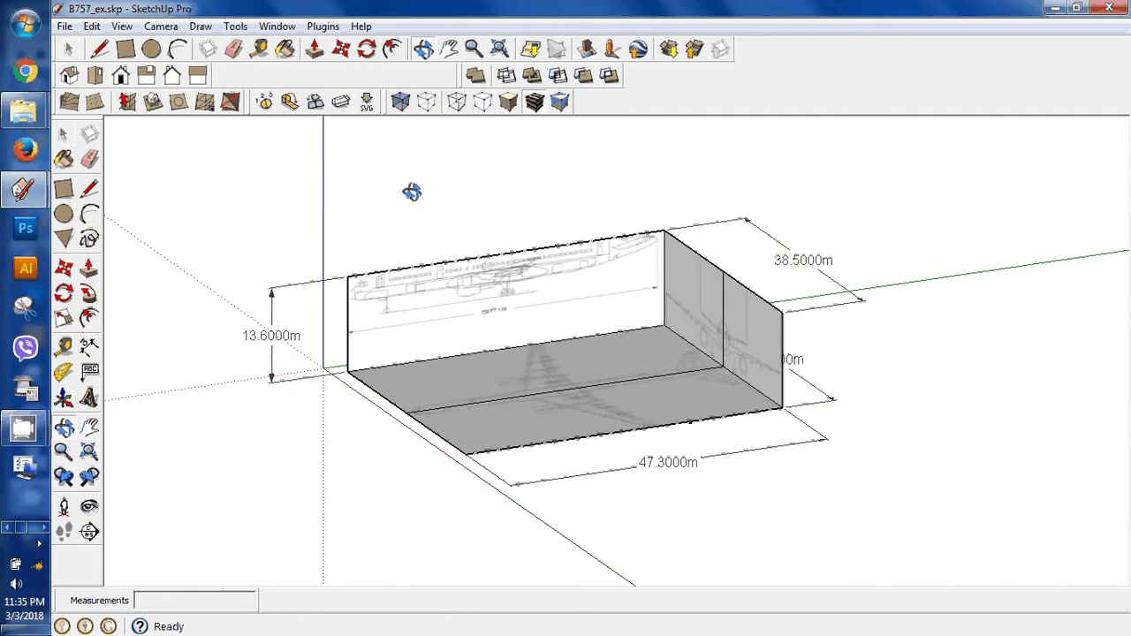
mouse_move(411, 191)
mouse_down()
mouse_move(671, 283)
mouse_move(424, 203)
mouse_up()
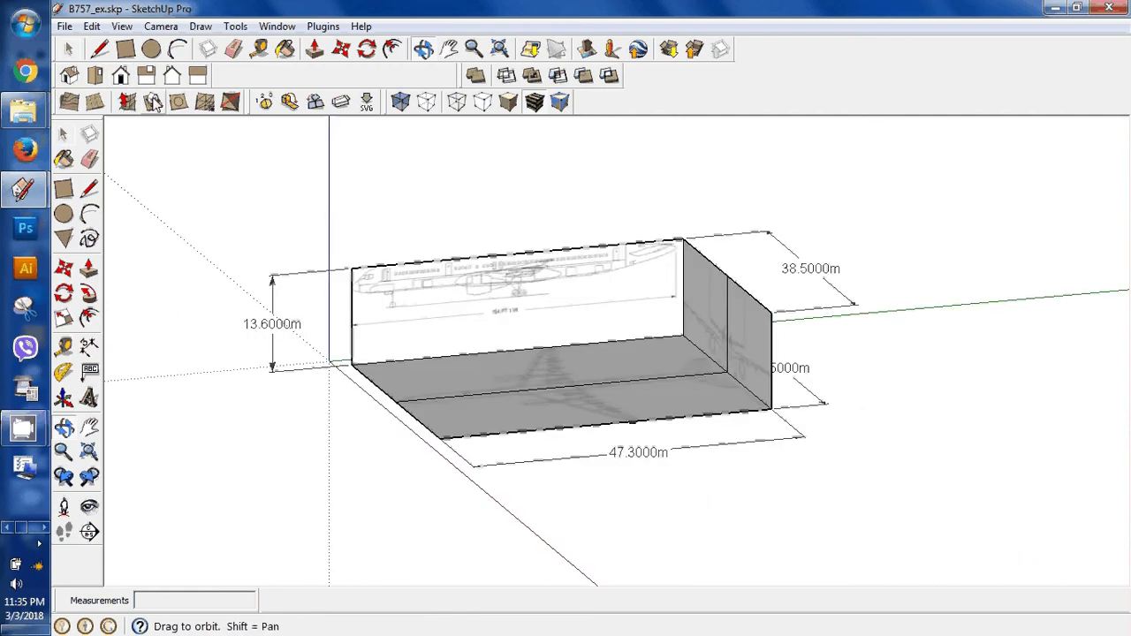
drag(495, 292, 760, 319)
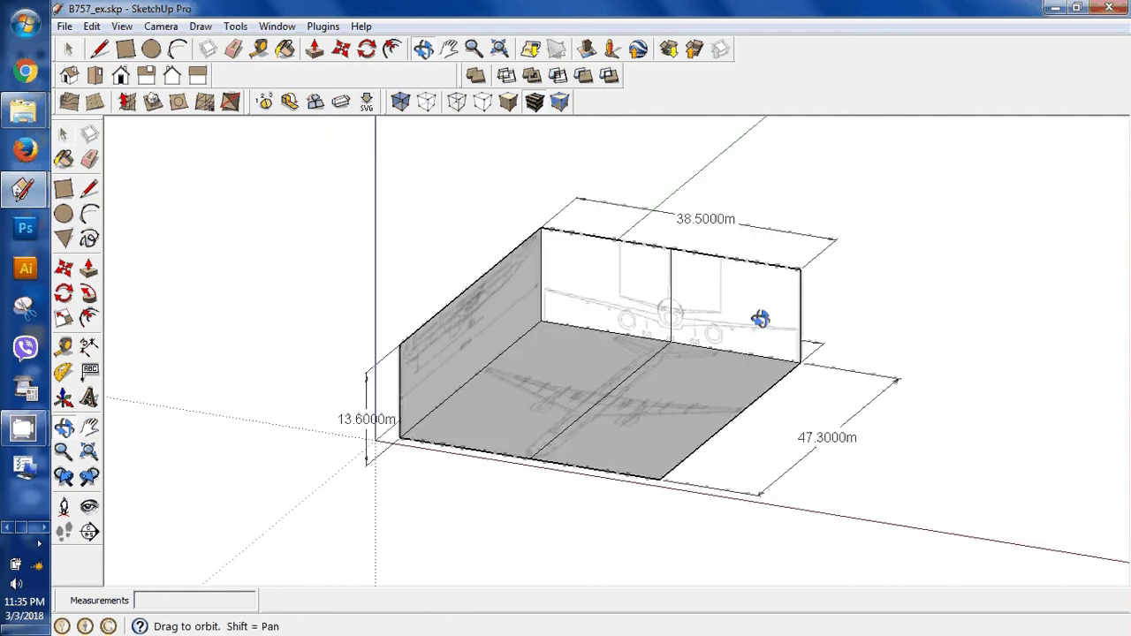
click(177, 102)
scroll(580, 340, up, 3)
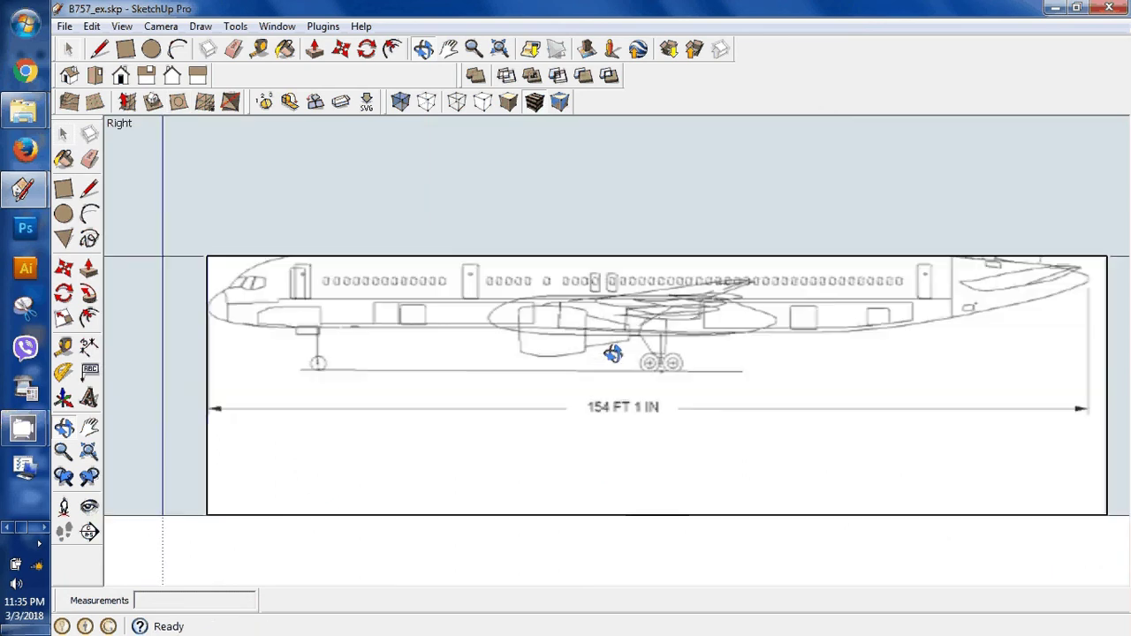
key(space)
right_click(612, 334)
mouse_move(689, 548)
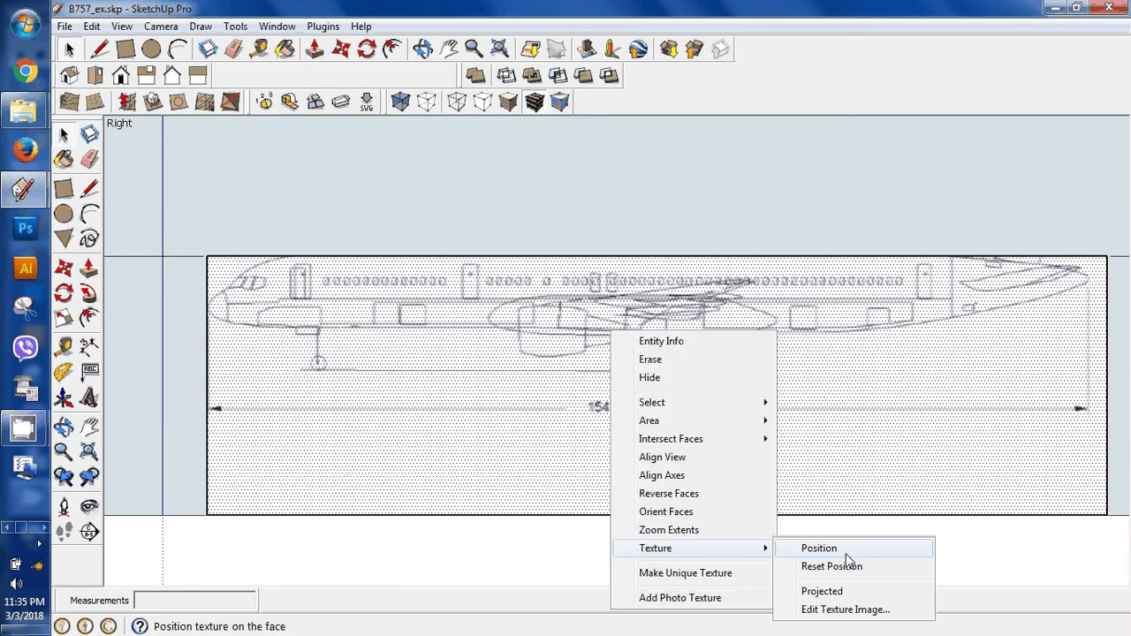
click(840, 549)
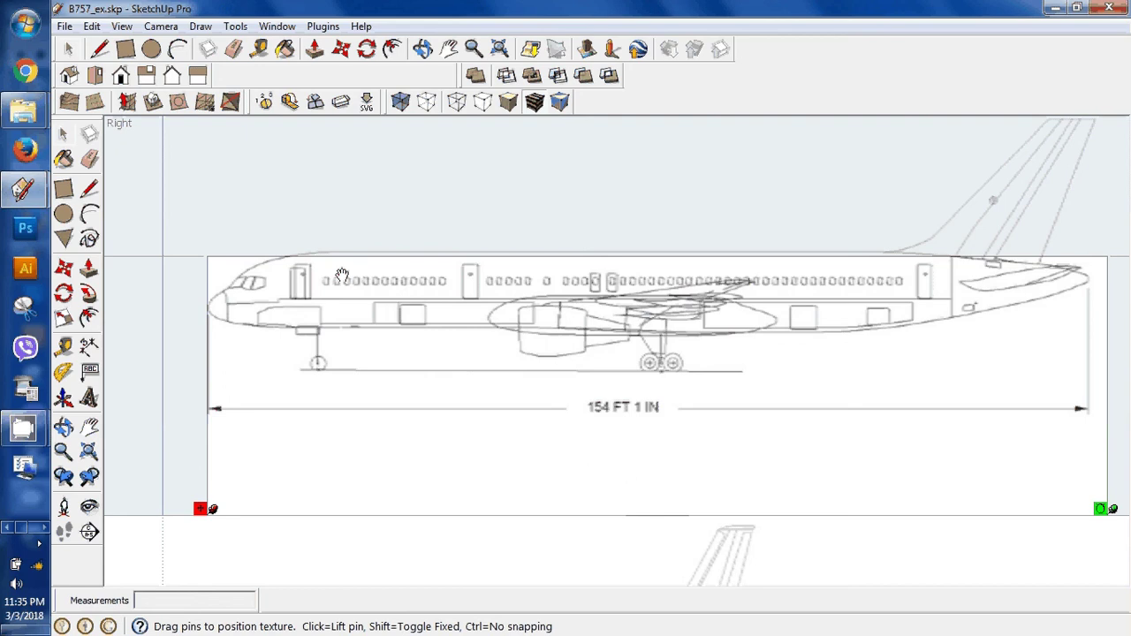
drag(342, 274, 341, 417)
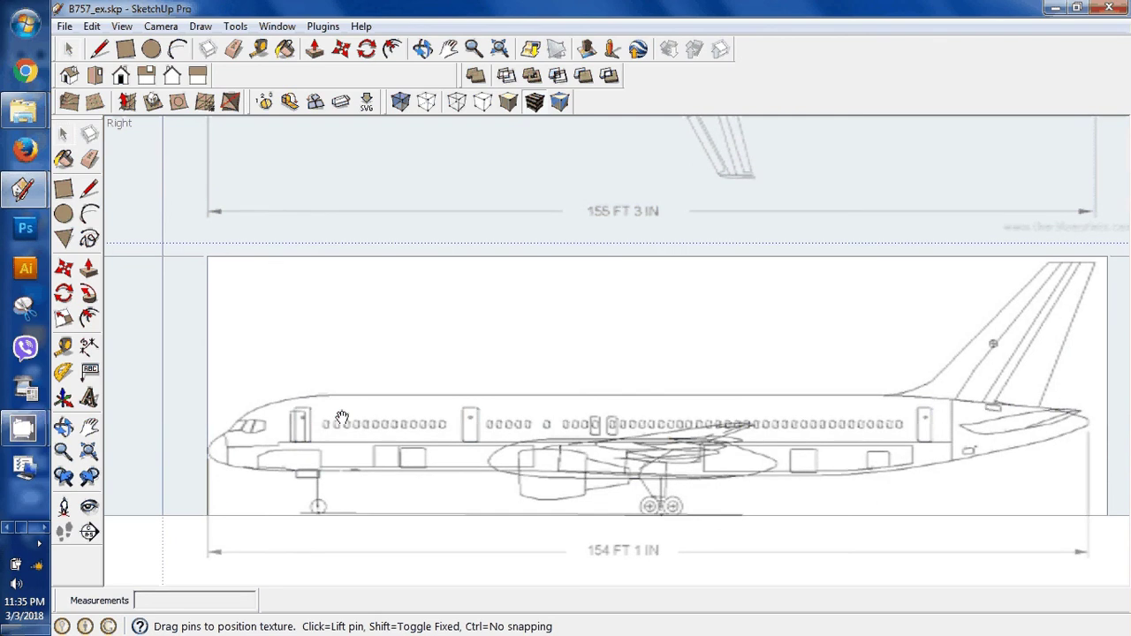
key(Return)
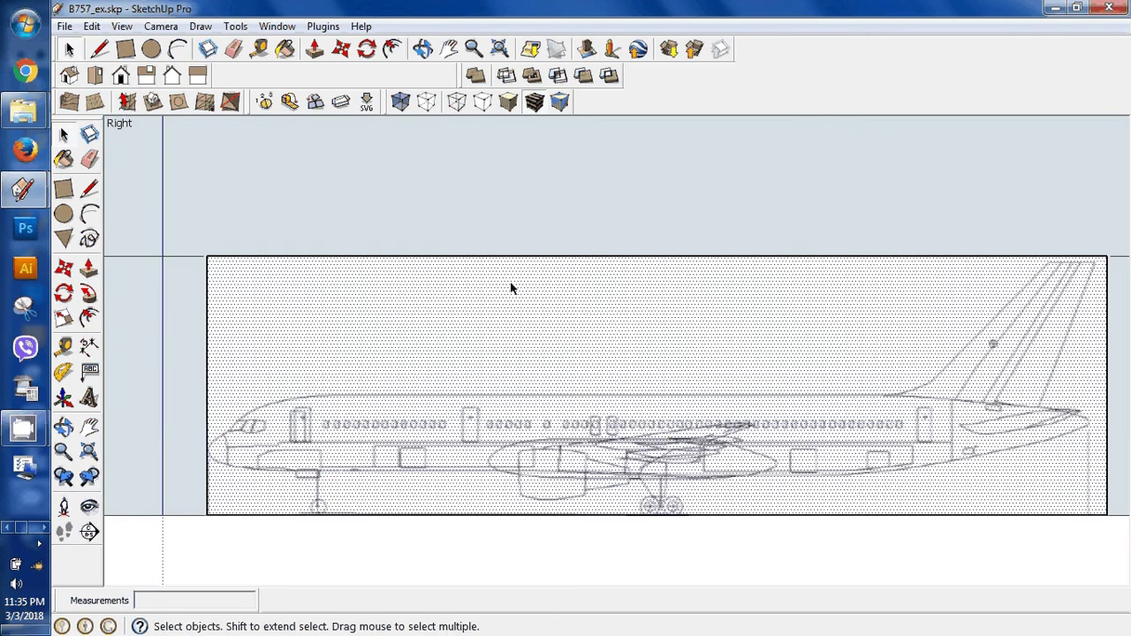
Examine the alignment of the drawings on the floor, side wall and end wall from several angled views.
scroll(321, 247, down, 3)
key(o)
drag(318, 309, 629, 389)
scroll(549, 402, up, 3)
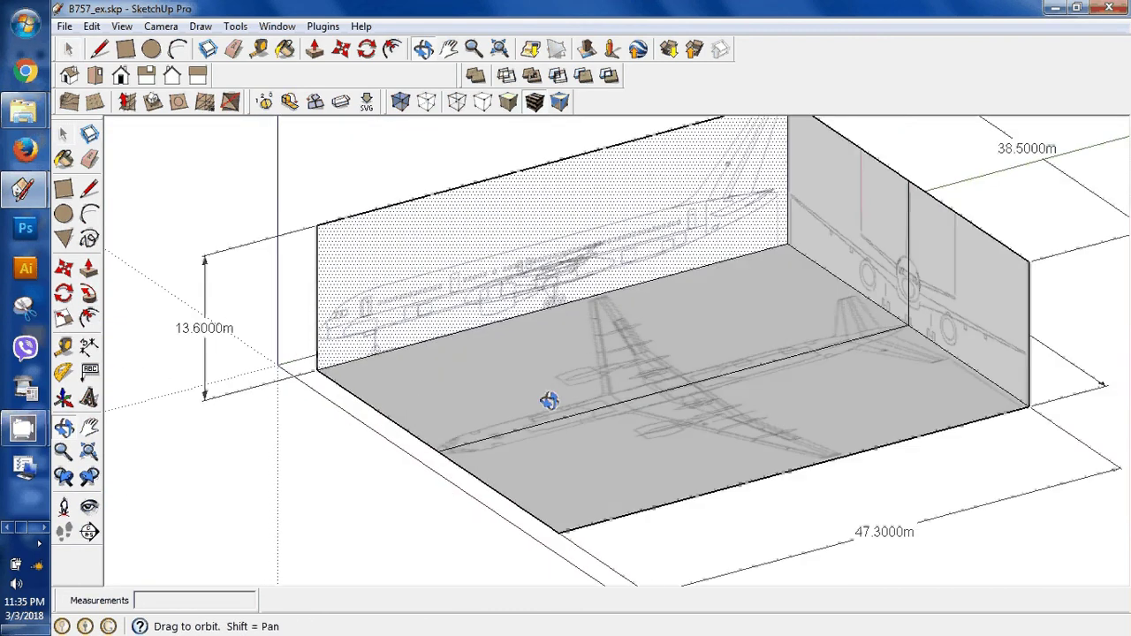
drag(548, 401, 596, 419)
scroll(653, 396, down, 4)
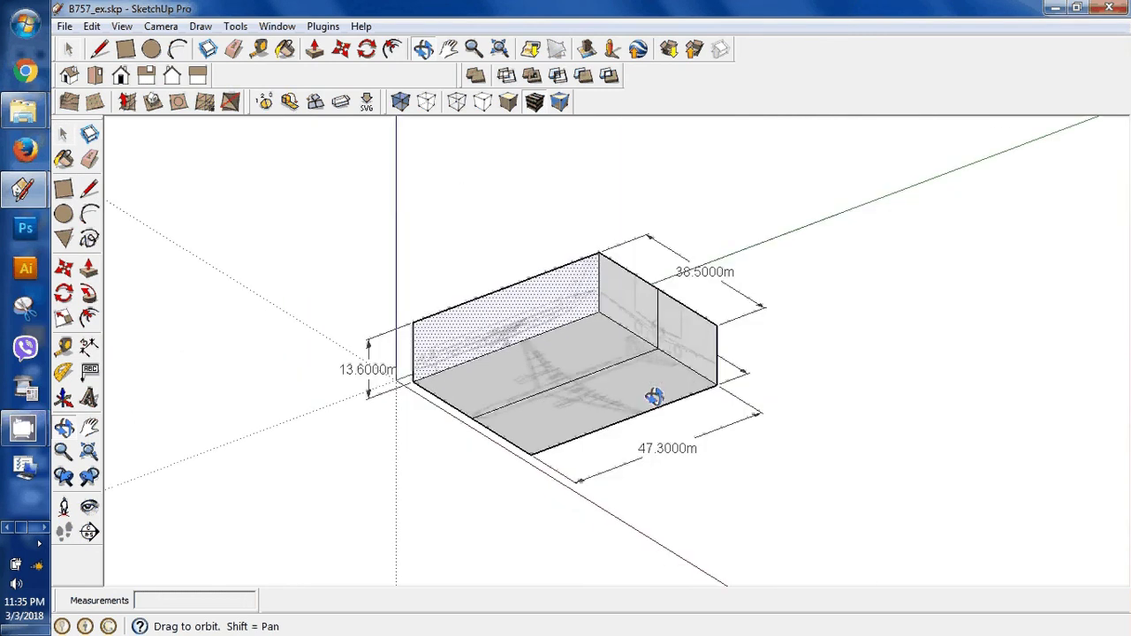
drag(653, 397, 610, 402)
Deselect the side wall and save the model with the corrected side view.
key(space)
scroll(508, 420, up, 2)
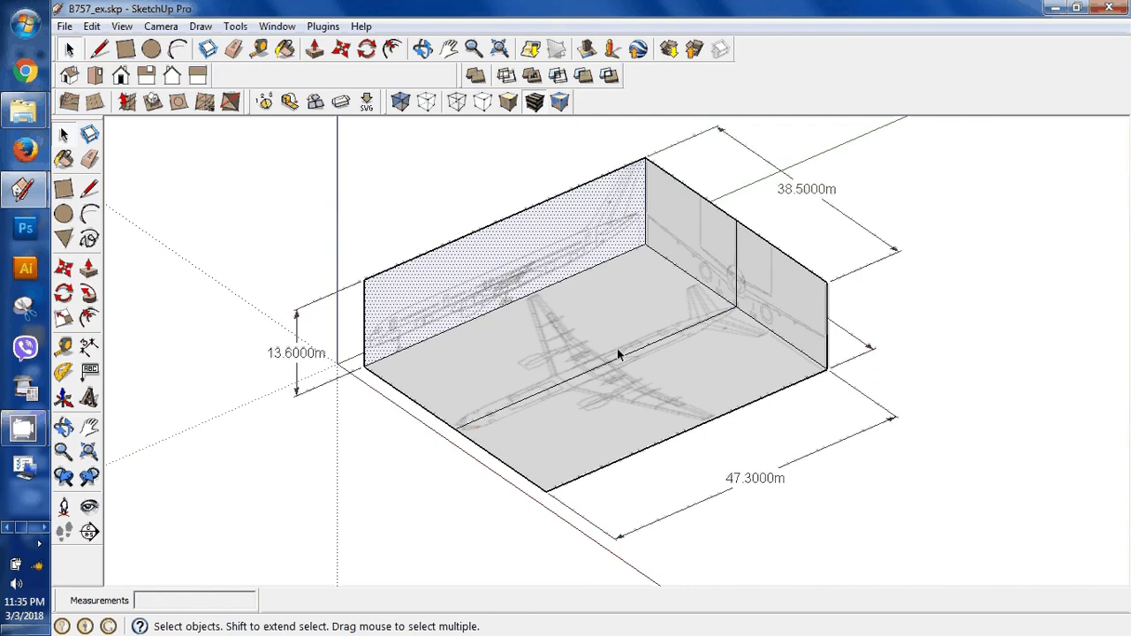
mouse_move(619, 351)
shift+middle_down()
mouse_move(593, 408)
mouse_move(619, 351)
shift+middle_up()
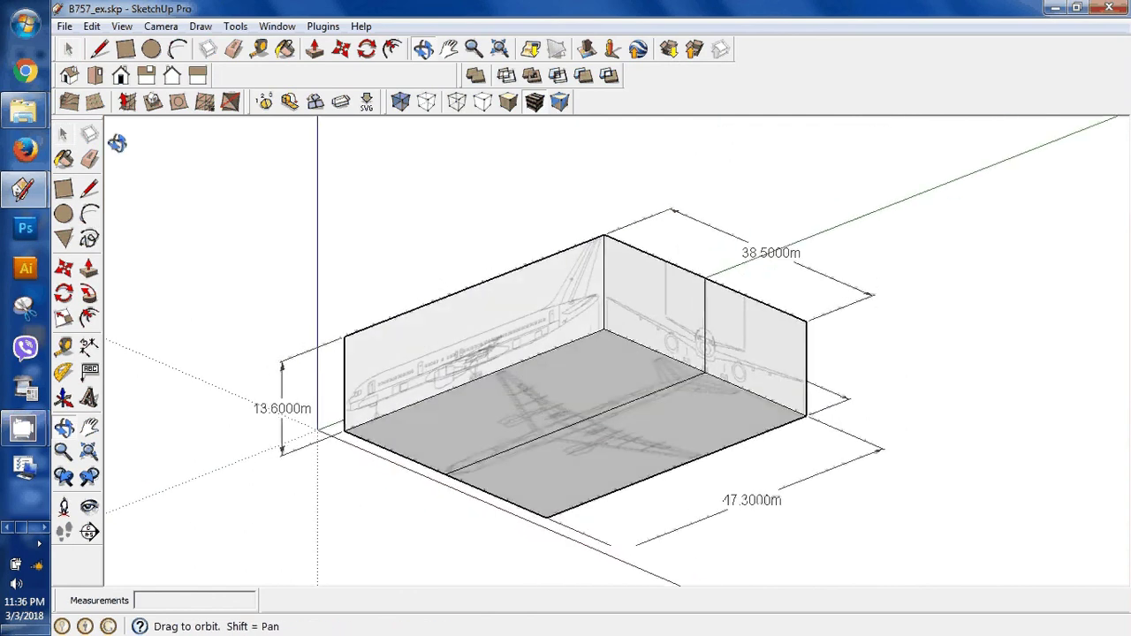
click(64, 25)
click(88, 96)
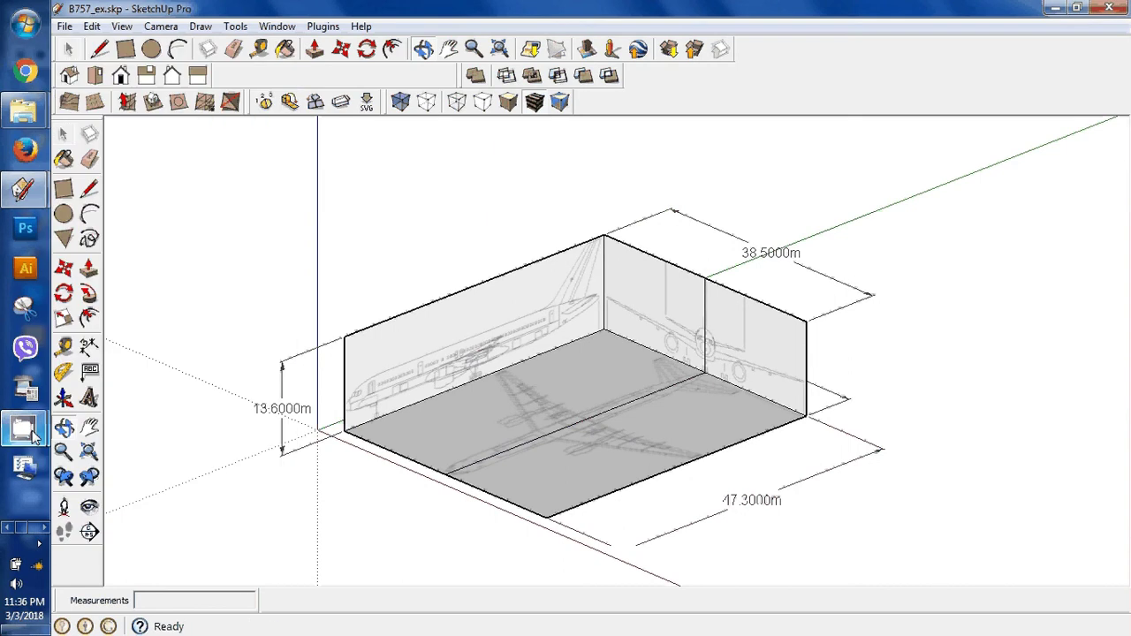